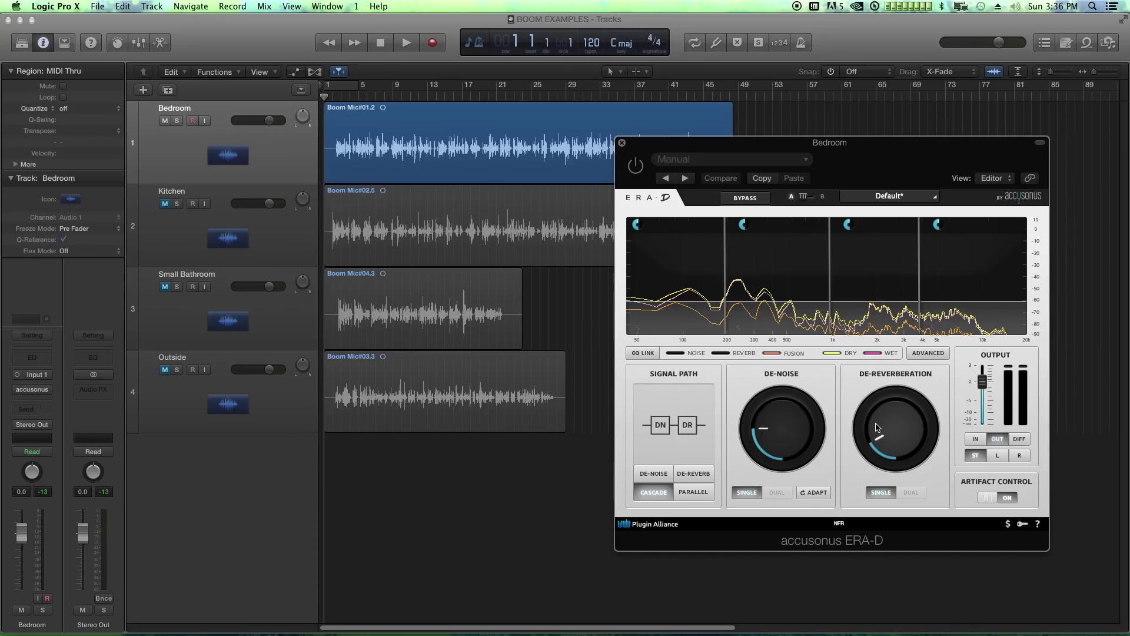
Move the ERA-D plug-in window slightly higher over the arrangement
mouse_move(877, 426)
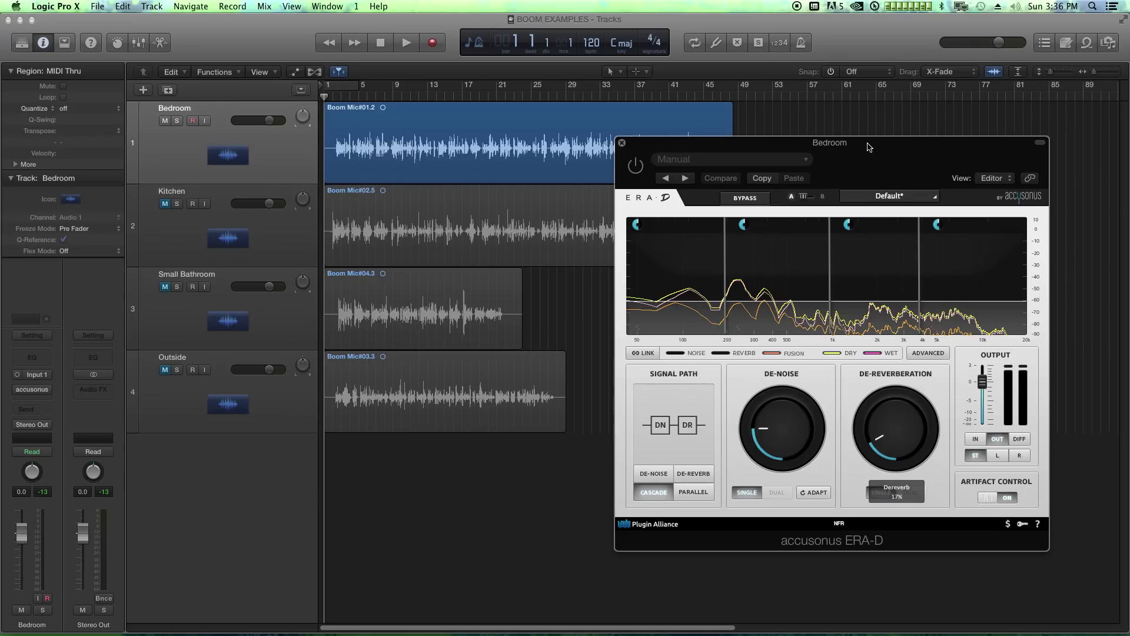
left_click_drag(869, 147, 869, 134)
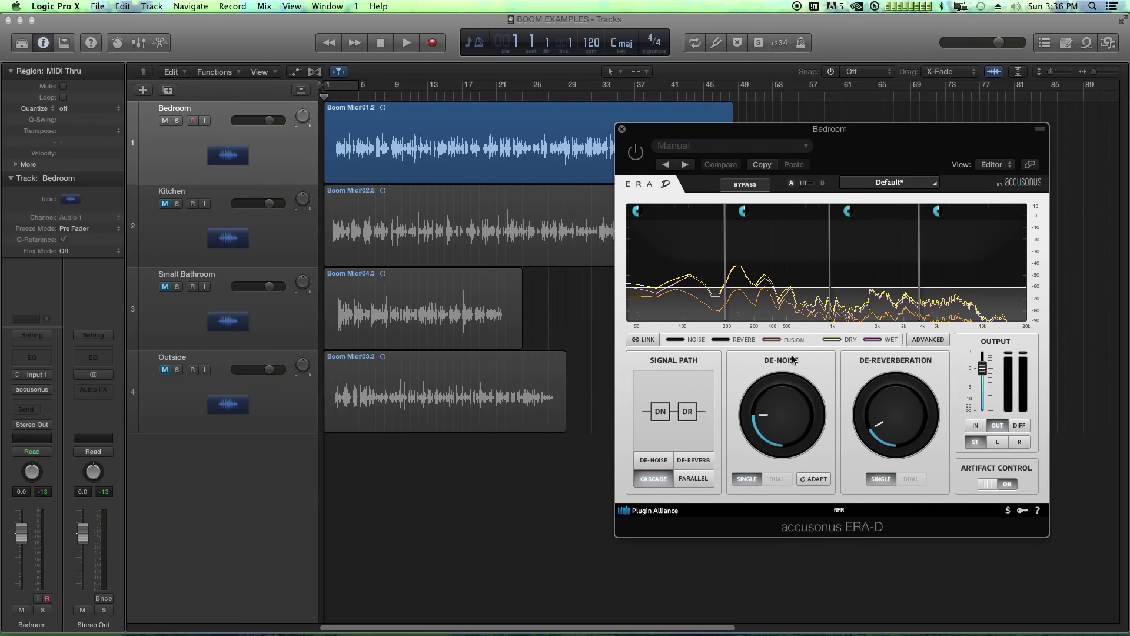
mouse_move(749, 291)
Select all four recorded audio regions together, and clear the selection again
left_click_drag(469, 497, 404, 105)
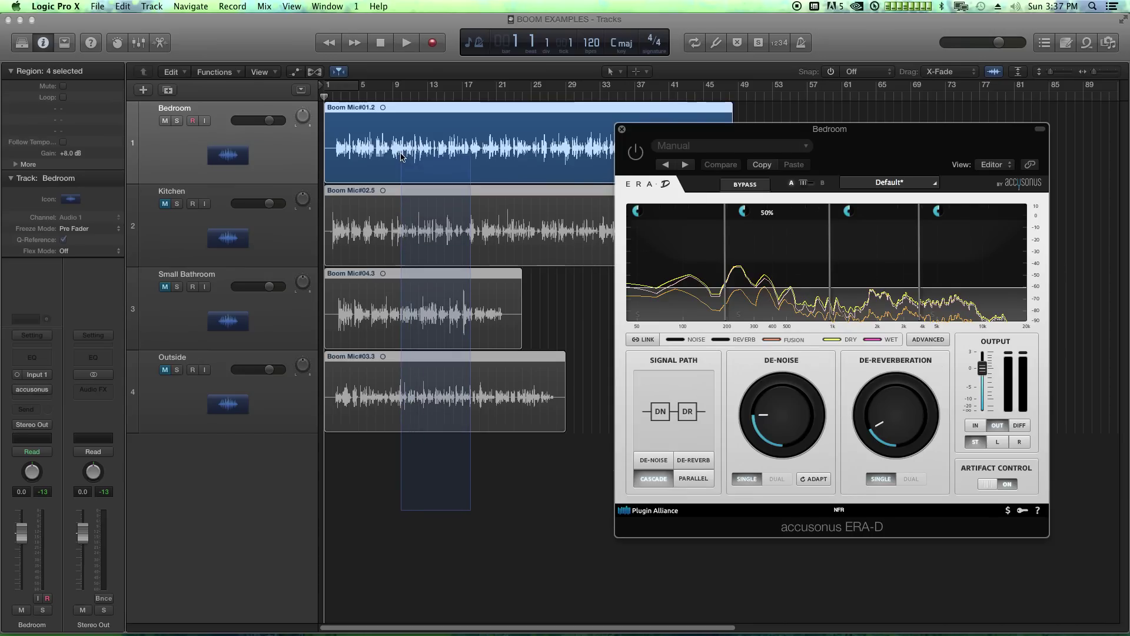
left_click(518, 367)
left_click_drag(478, 464, 412, 103)
left_click(561, 295)
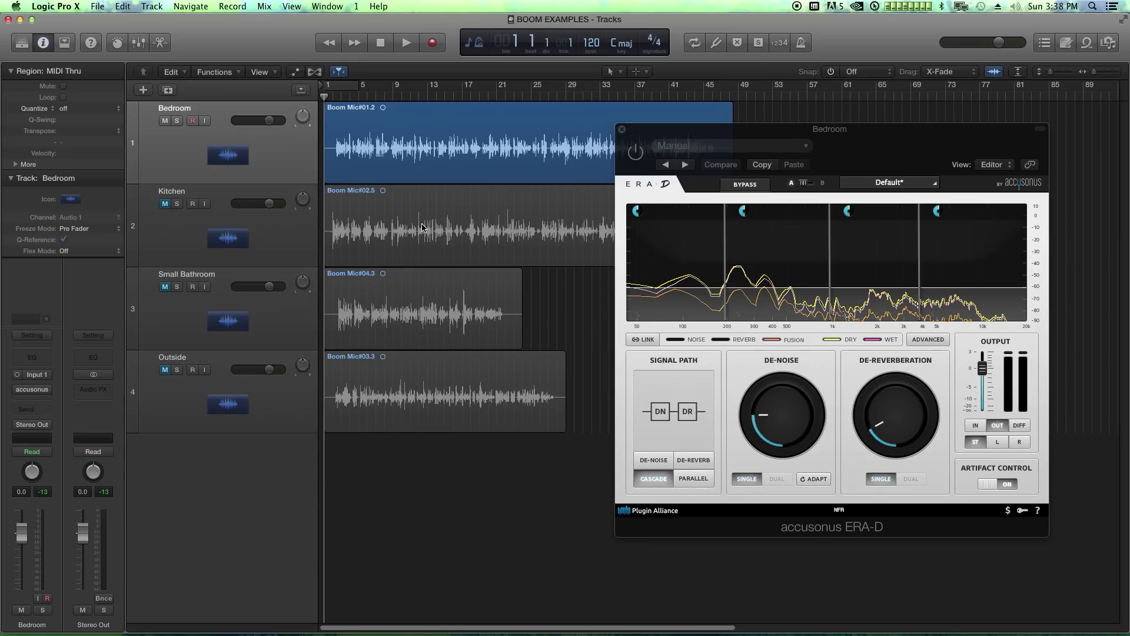
Select the Bedroom, Kitchen, Small Bathroom and Outside regions one at a time, and deselect the last one
left_click(372, 147)
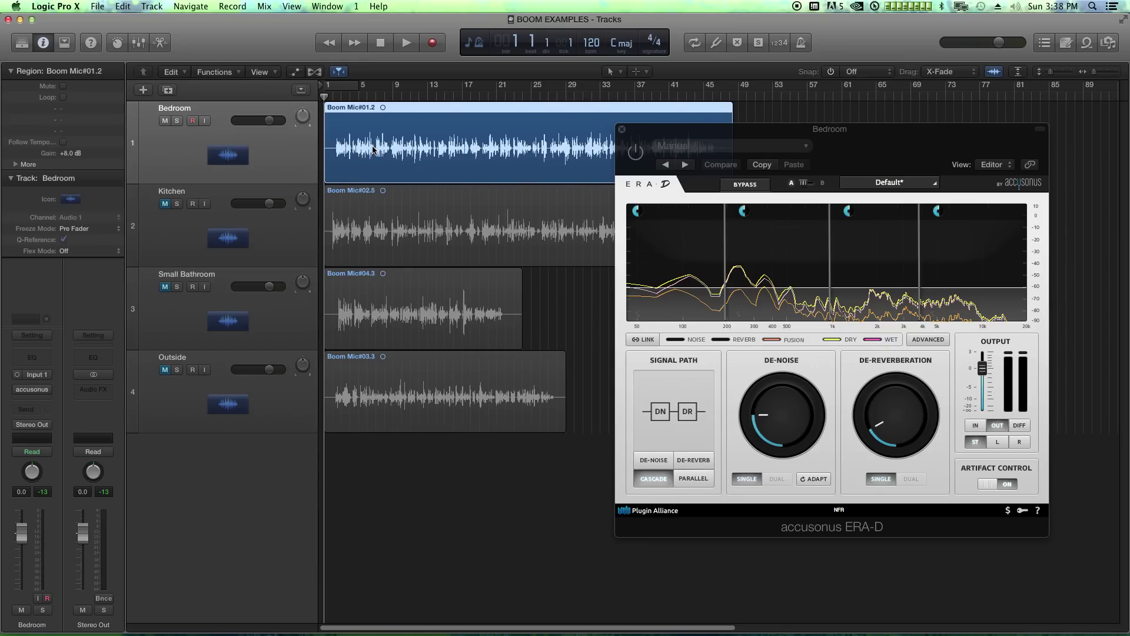
left_click(365, 226)
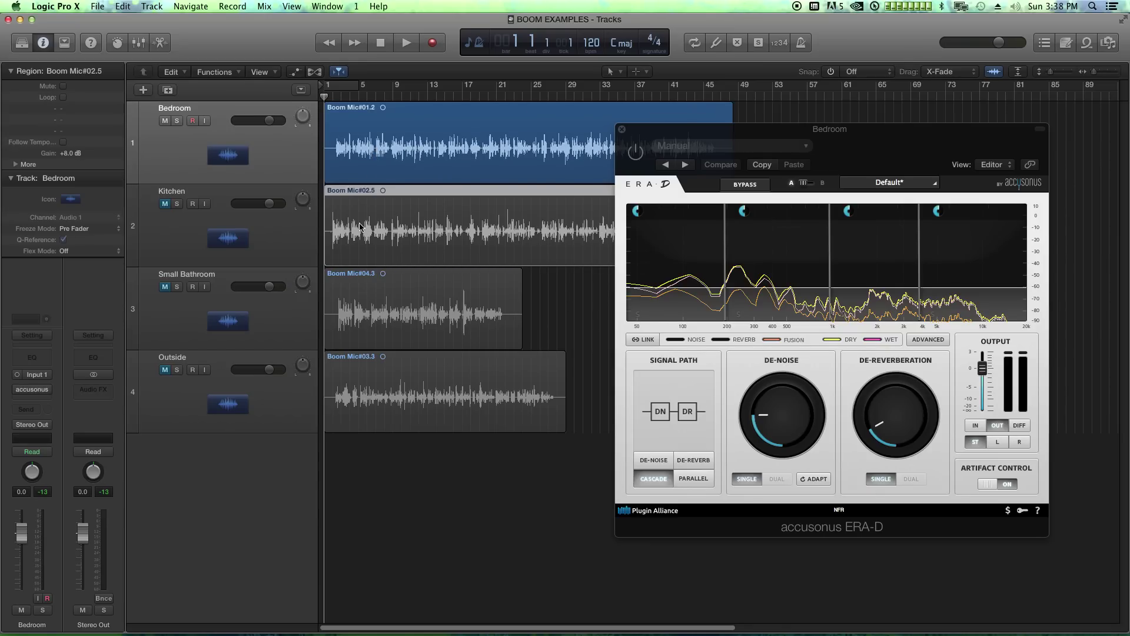
left_click(377, 315)
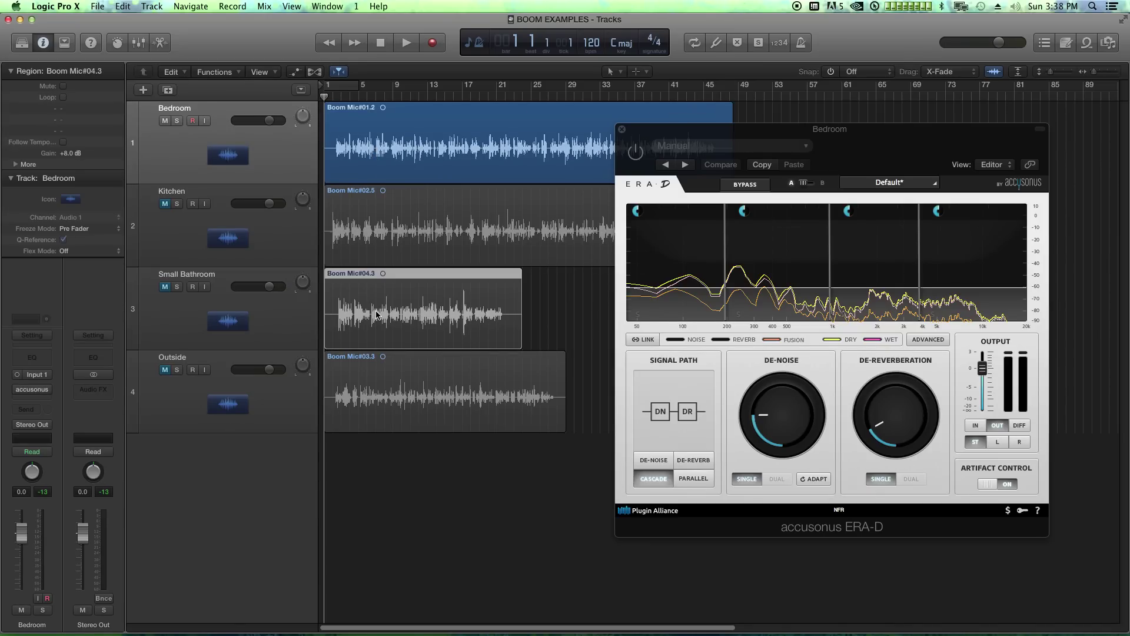
left_click(378, 377)
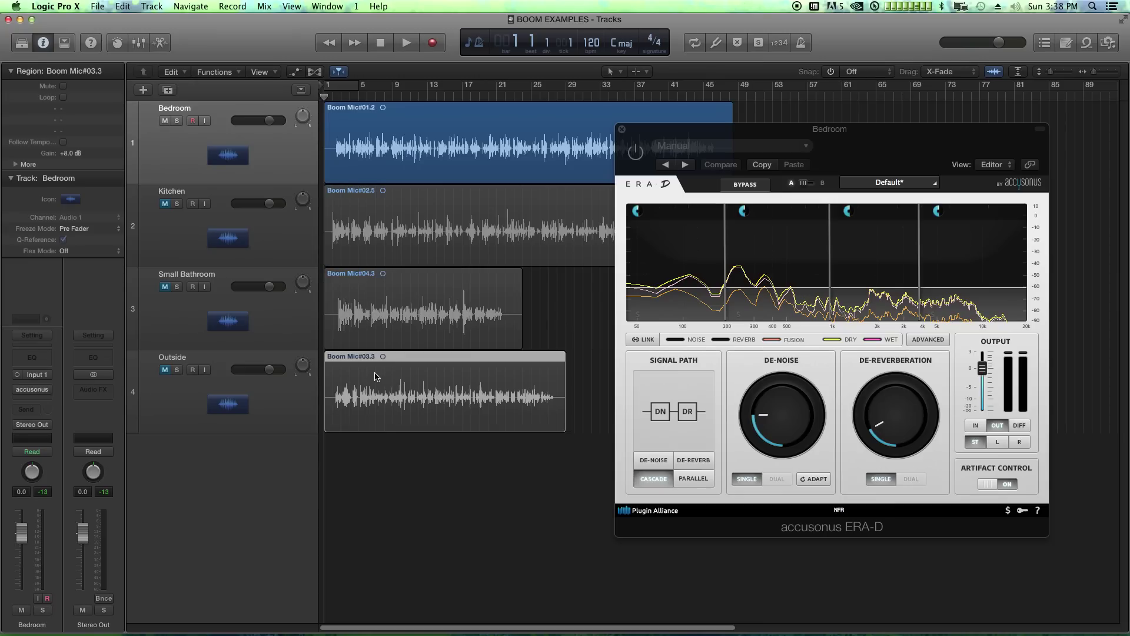
left_click(546, 323)
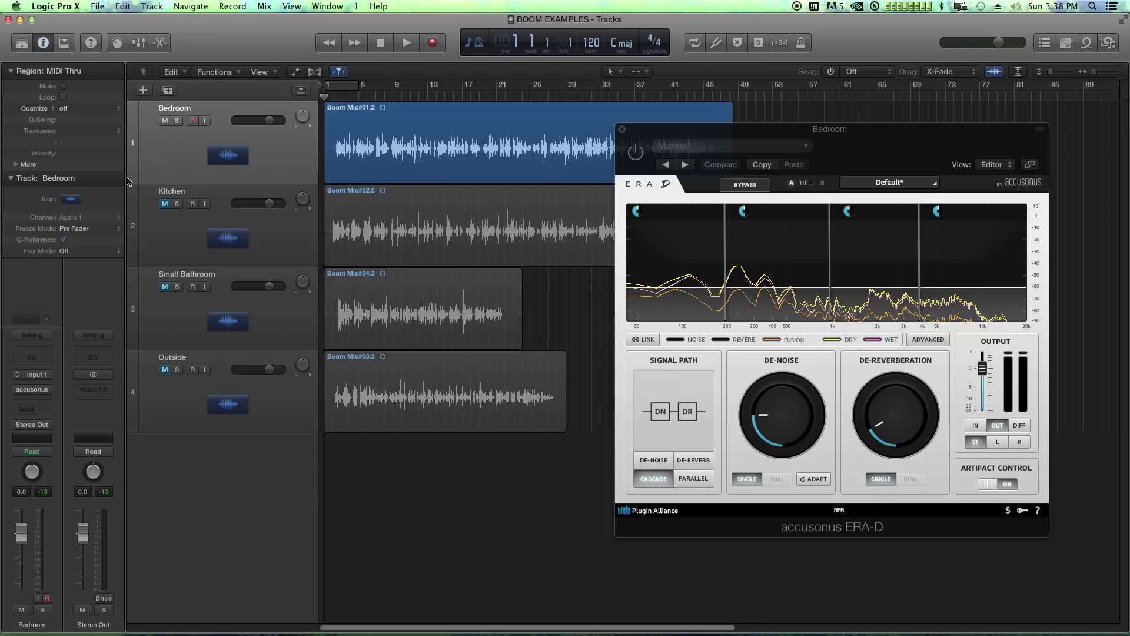
Enlarge the Bedroom track's height and play its recording from the start, returning the playhead to bar 1 when finished
left_click_drag(134, 183, 141, 270)
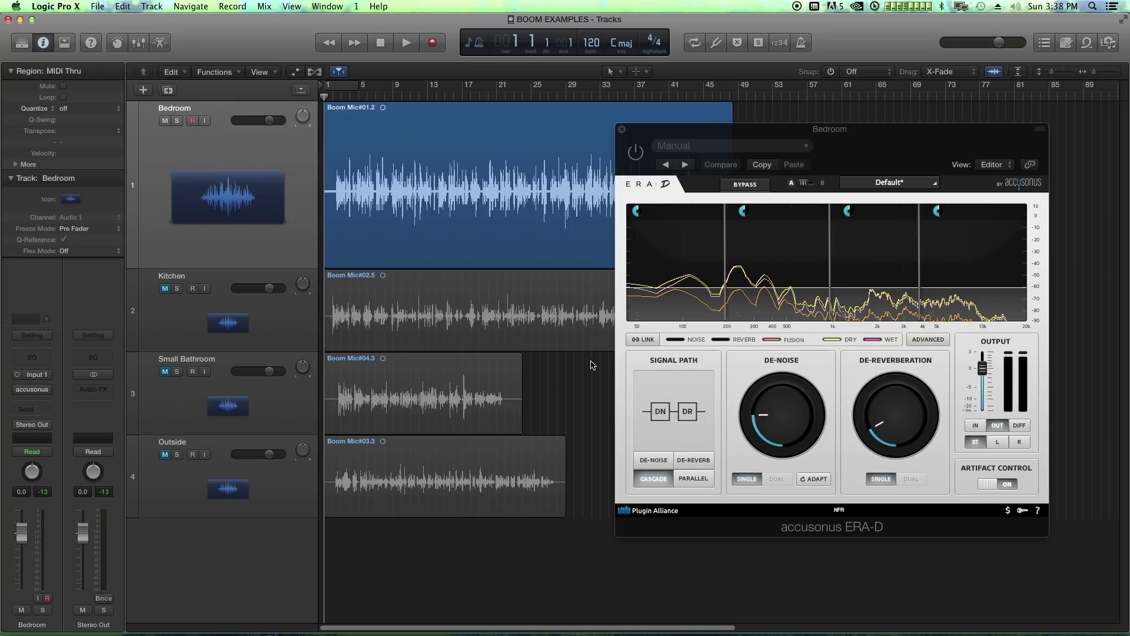
key("space")
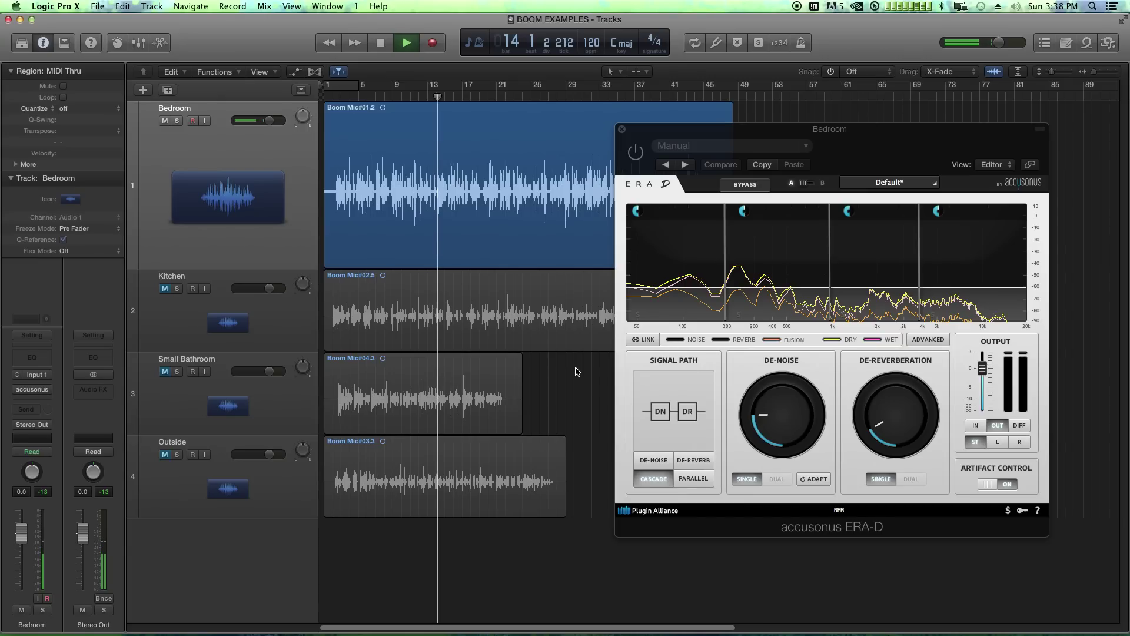
key("space")
key("Return")
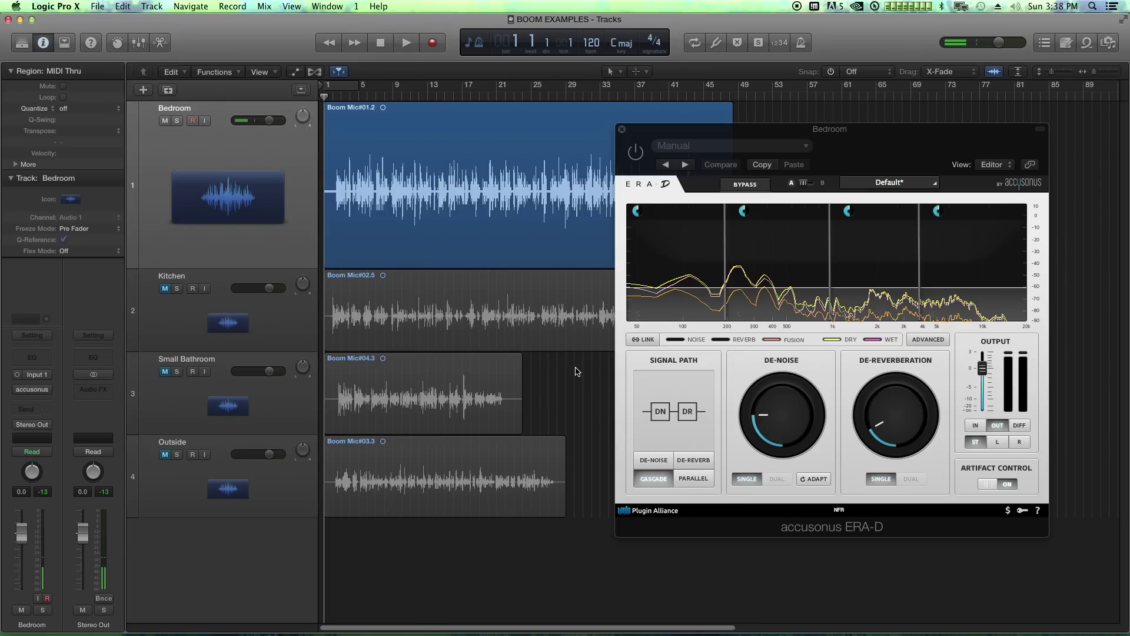
Place the playhead at bar 2, in the quiet stretch before the Bedroom recording's speech
key("super+Right")
key("super+Right")
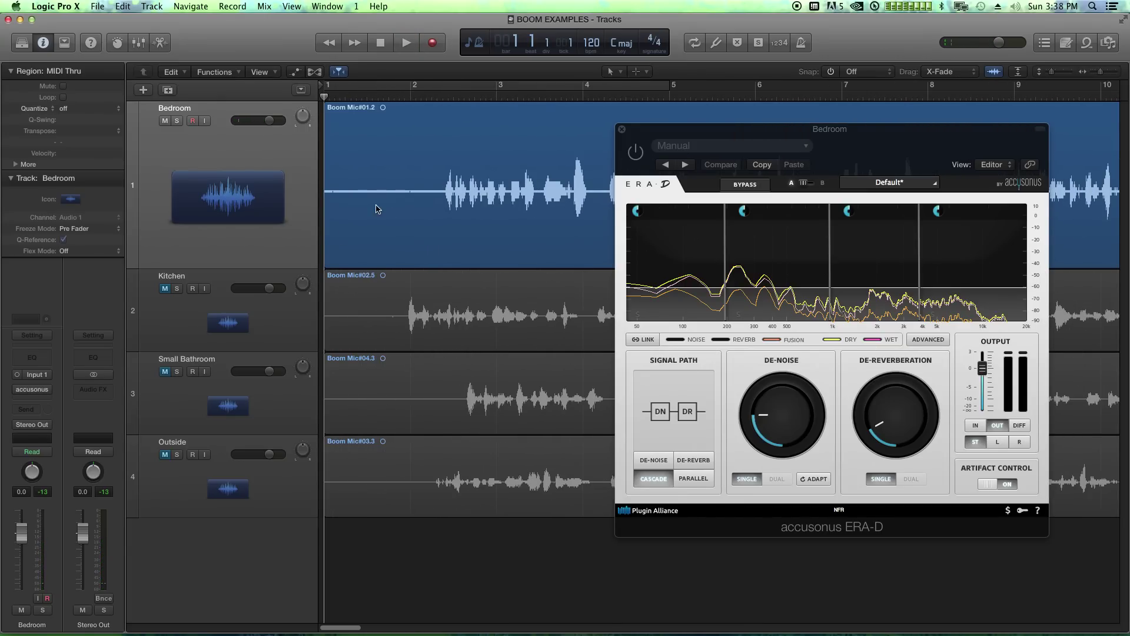
scroll(371, 245, "down", 5)
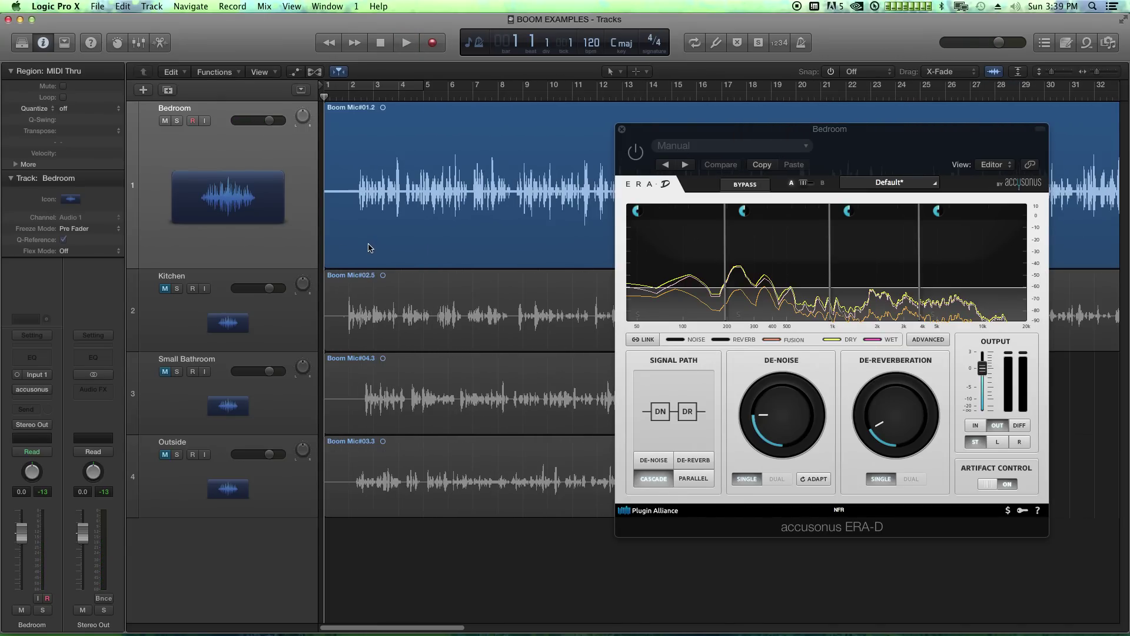
left_click(350, 96)
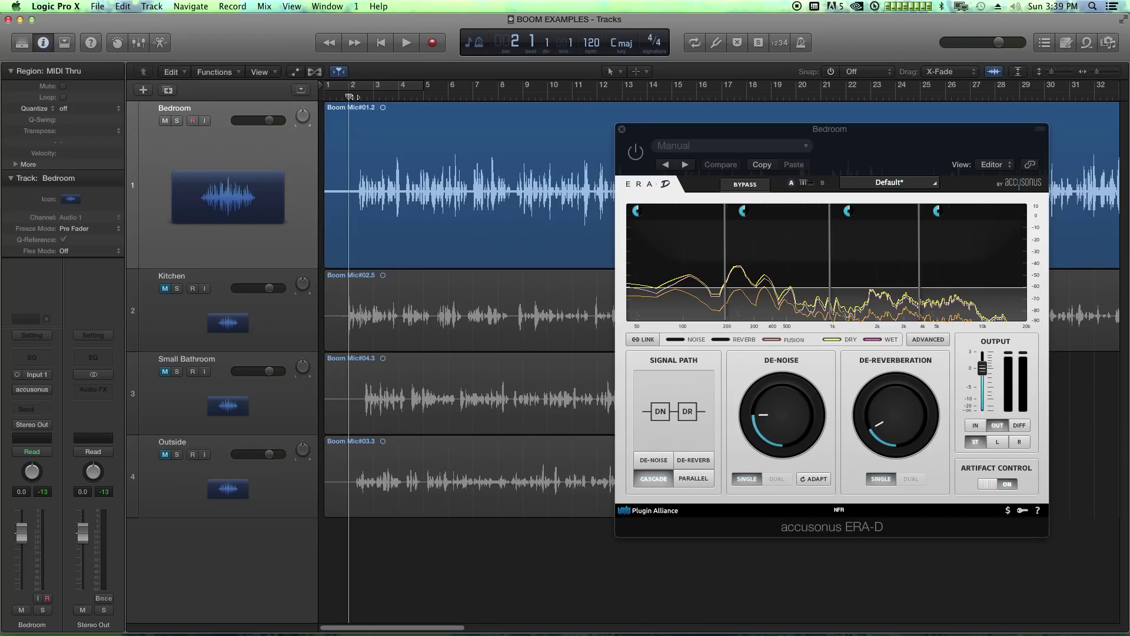
Switch on the ERA-D plug-in and reset its De-Noise and De-Reverberation amounts to their minimum
left_click(637, 159)
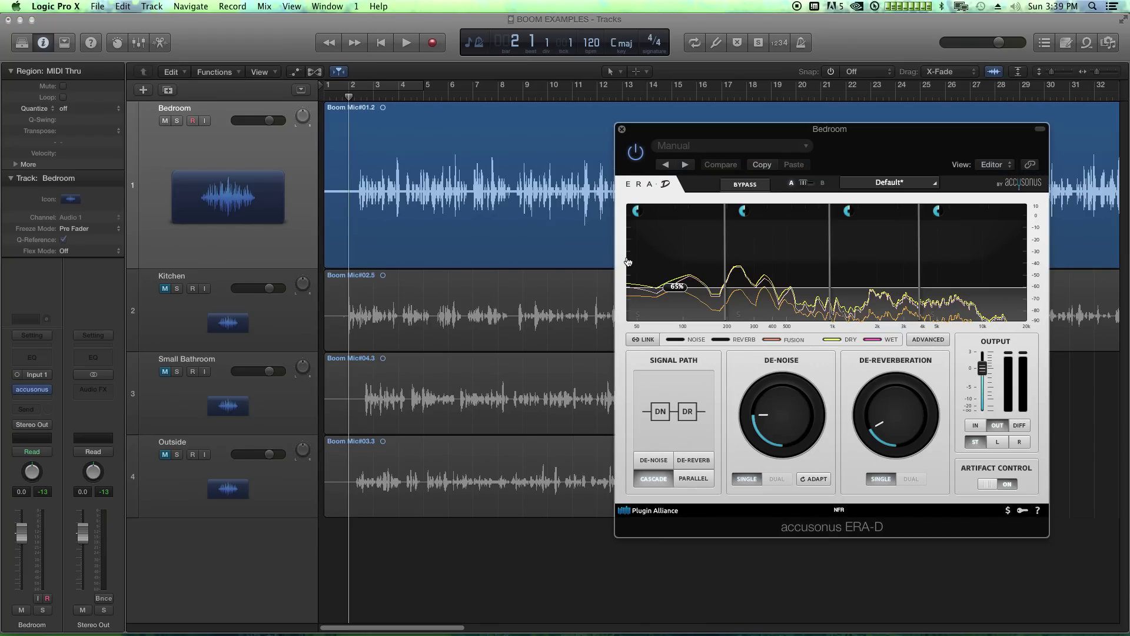
left_click(782, 416, "alt")
left_click(895, 415, "alt")
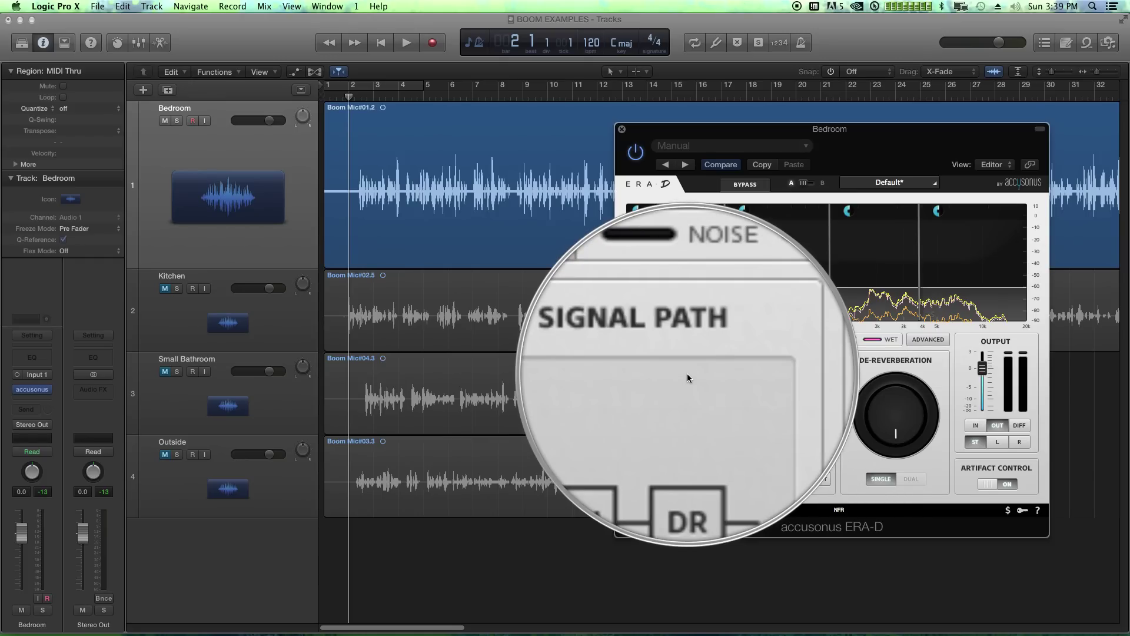
Try the De-Noise, De-Reverb, Cascade and Parallel signal paths in turn, ending on Cascade
left_click(652, 459)
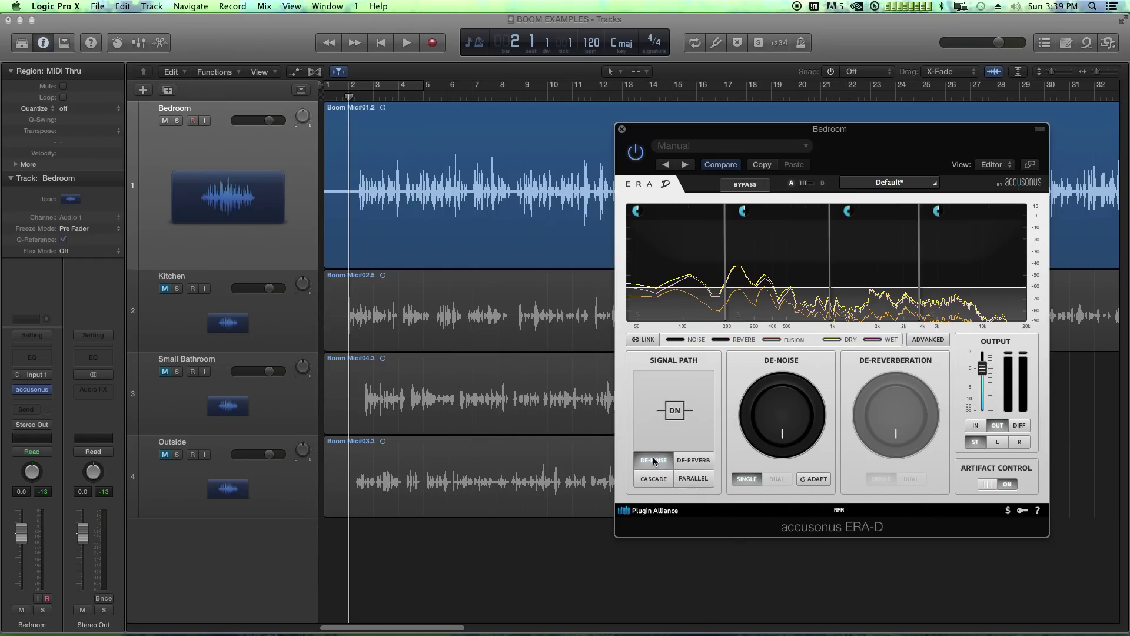
left_click(709, 460)
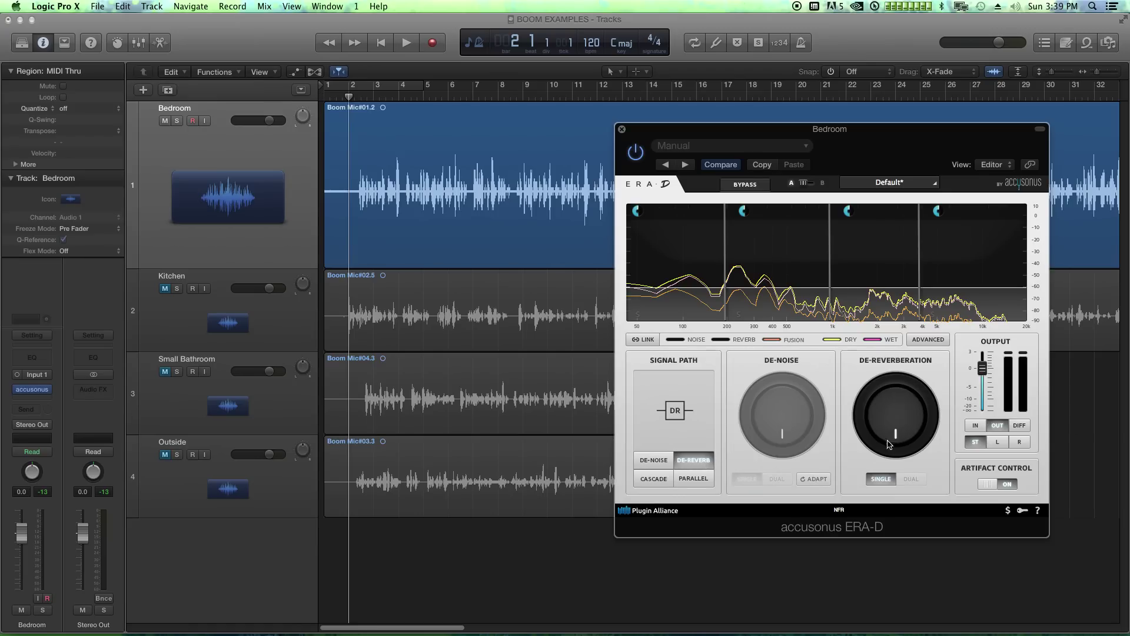
left_click(648, 480)
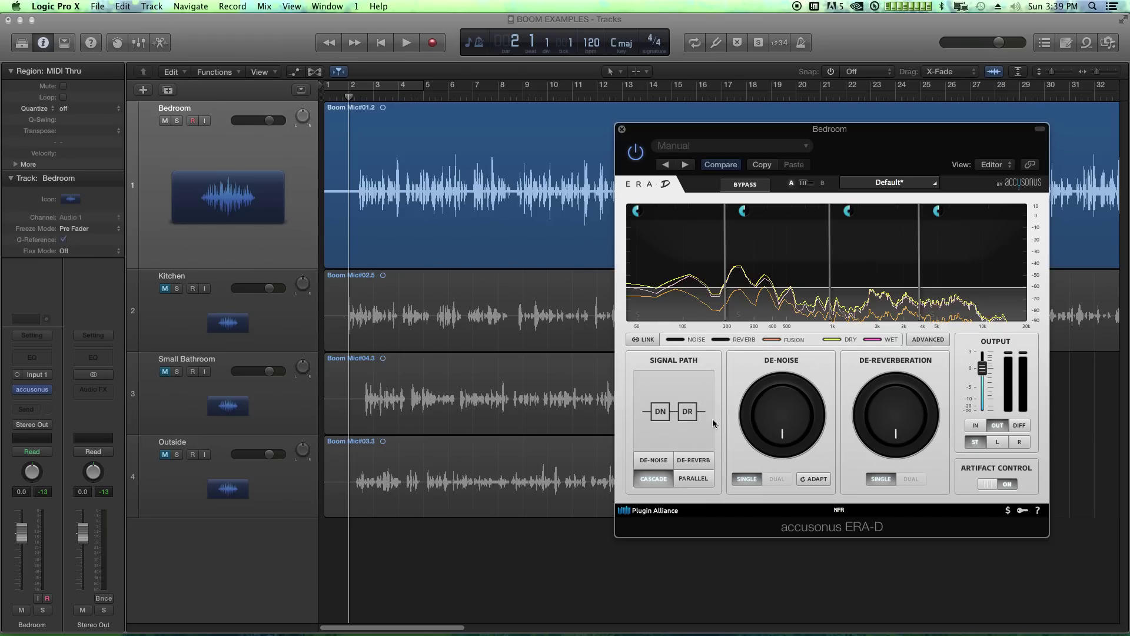
left_click(694, 478)
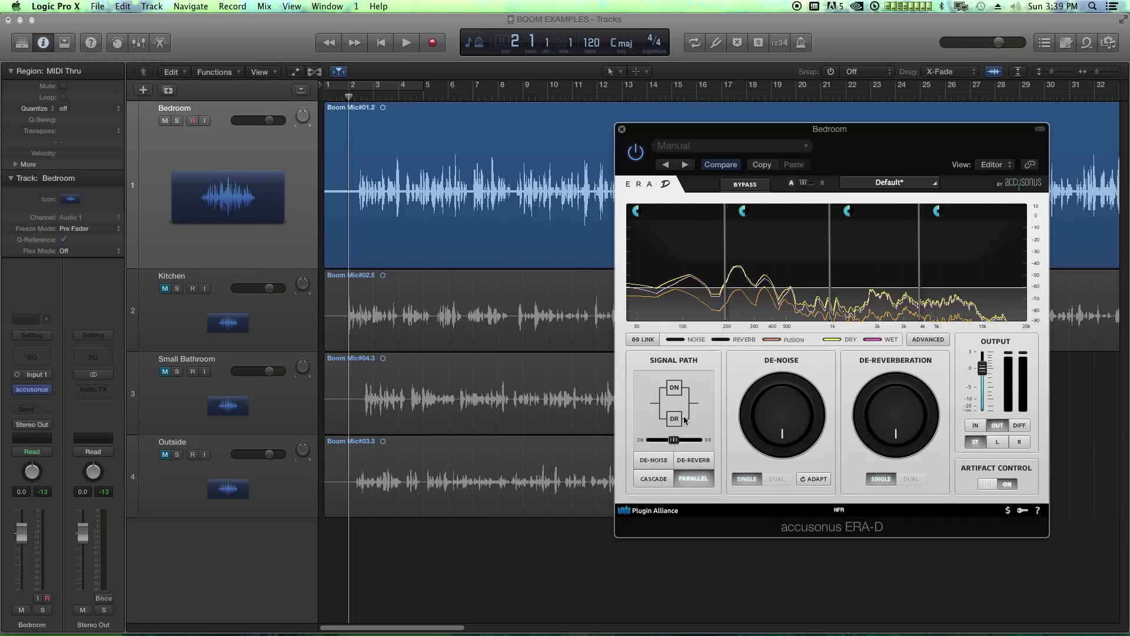
left_click(664, 480)
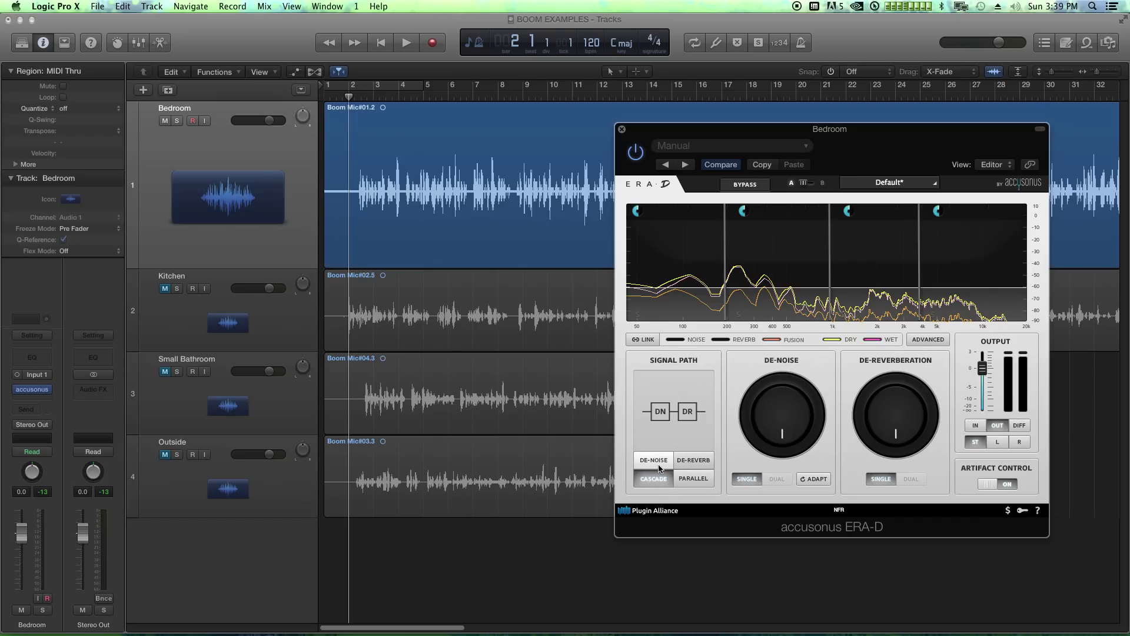
Alternate the signal path between De-Noise and De-Reverb, compare Cascade with Parallel, and finish on Cascade
left_click(668, 461)
left_click(683, 468)
left_click(671, 461)
left_click(692, 461)
left_click(666, 460)
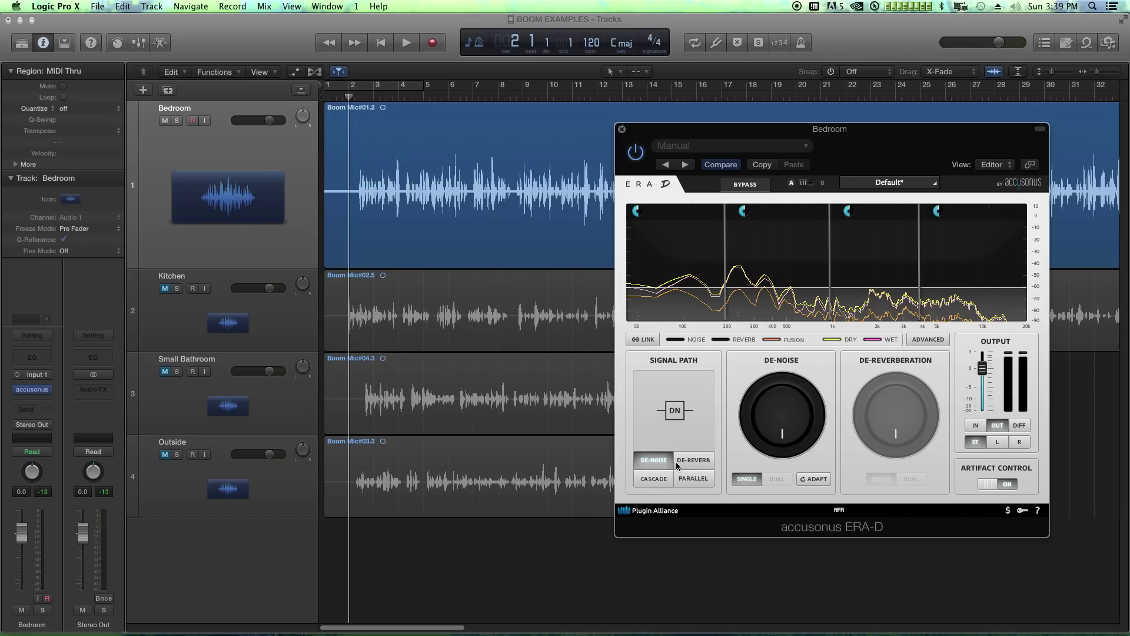
left_click(666, 478)
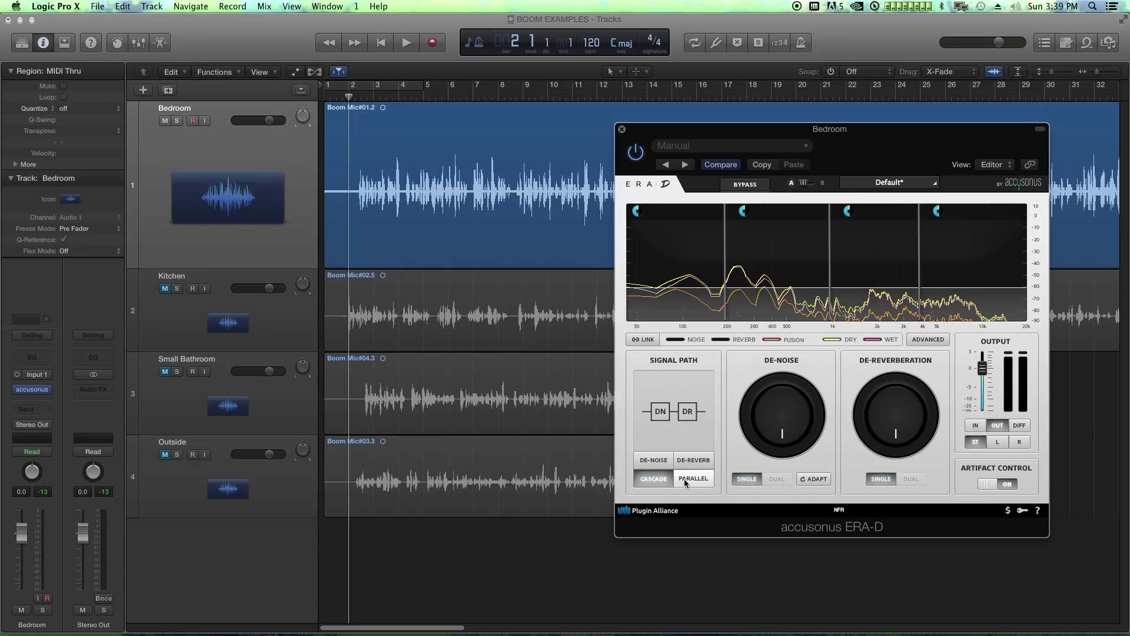
left_click(685, 479)
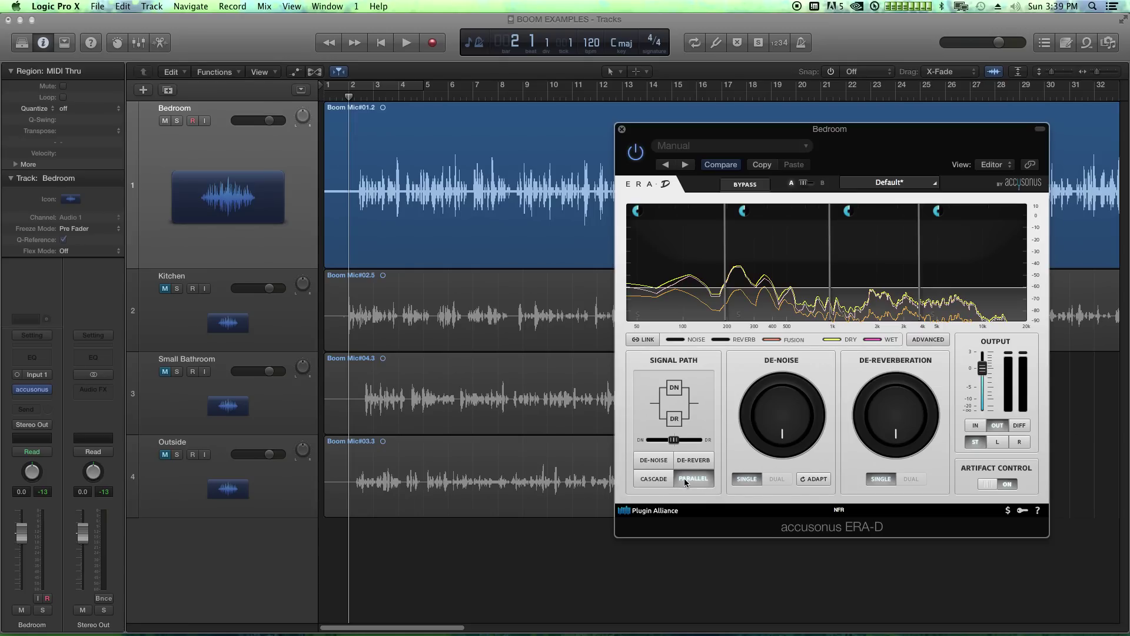
left_click(665, 480)
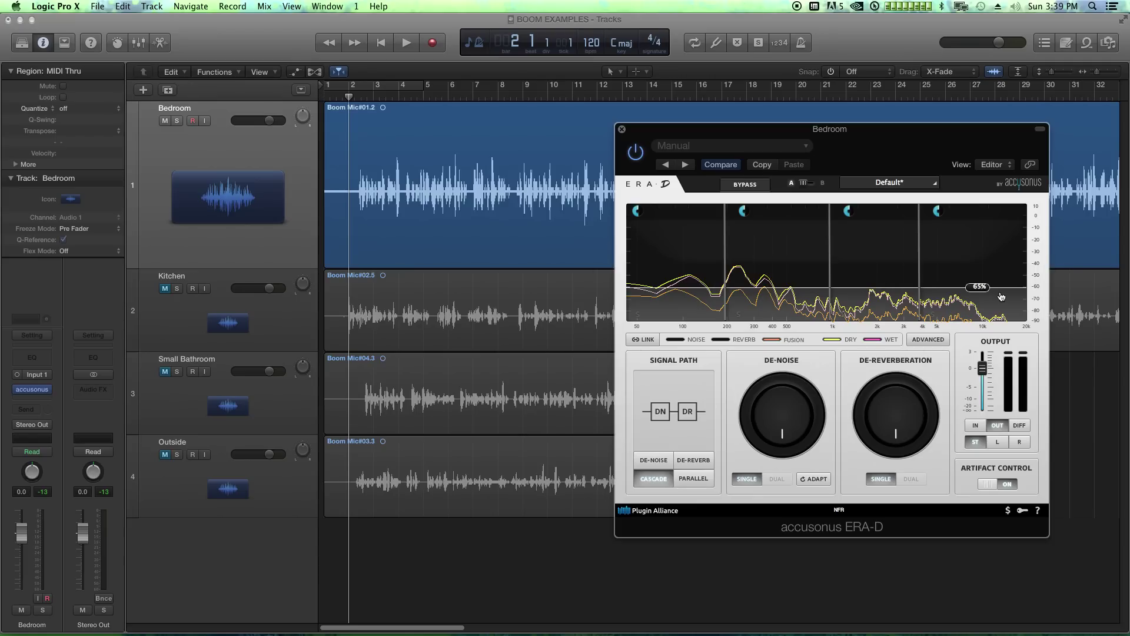
Try raising and lowering the horizontal level lines of the two lowest frequency bands in the spectrum display
left_click_drag(678, 287, 676, 263)
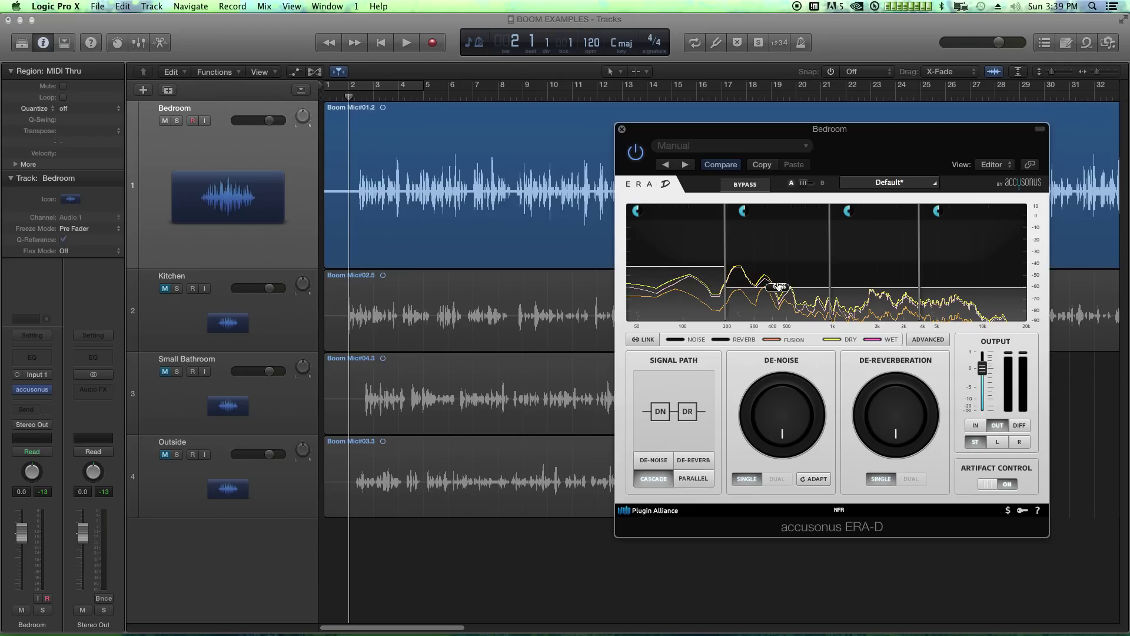
mouse_move(779, 288)
left_mouse_down()
mouse_move(779, 257)
mouse_move(778, 295)
left_mouse_up()
left_click_drag(677, 267, 689, 306)
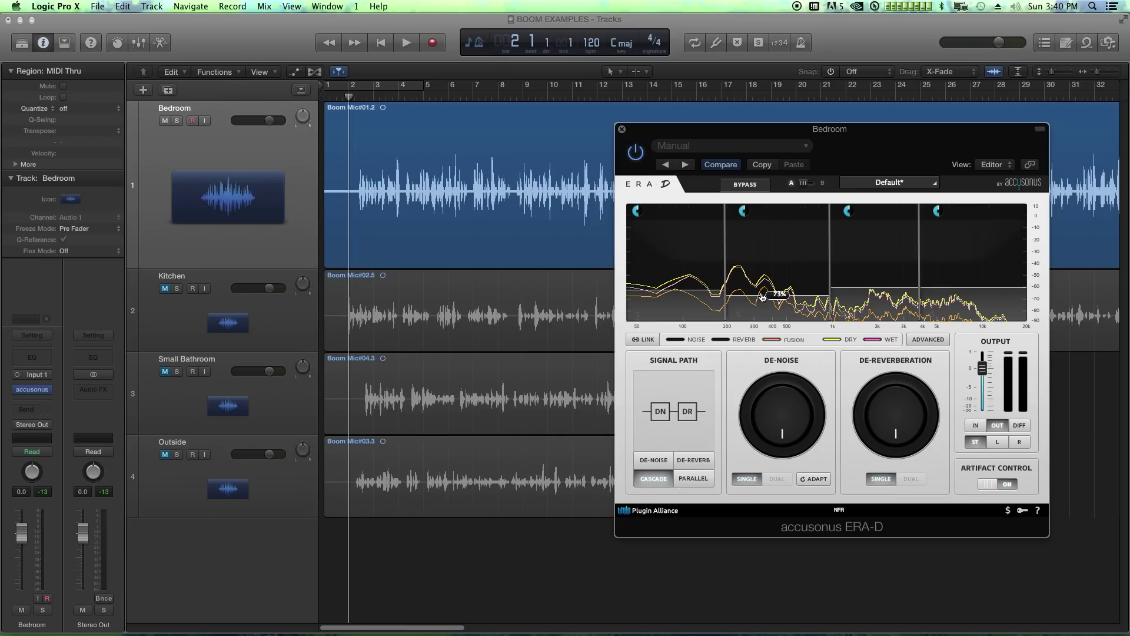
Set the horizontal level lines of all four frequency bands in the spectrum display to 0%
left_click_drag(775, 300, 782, 147)
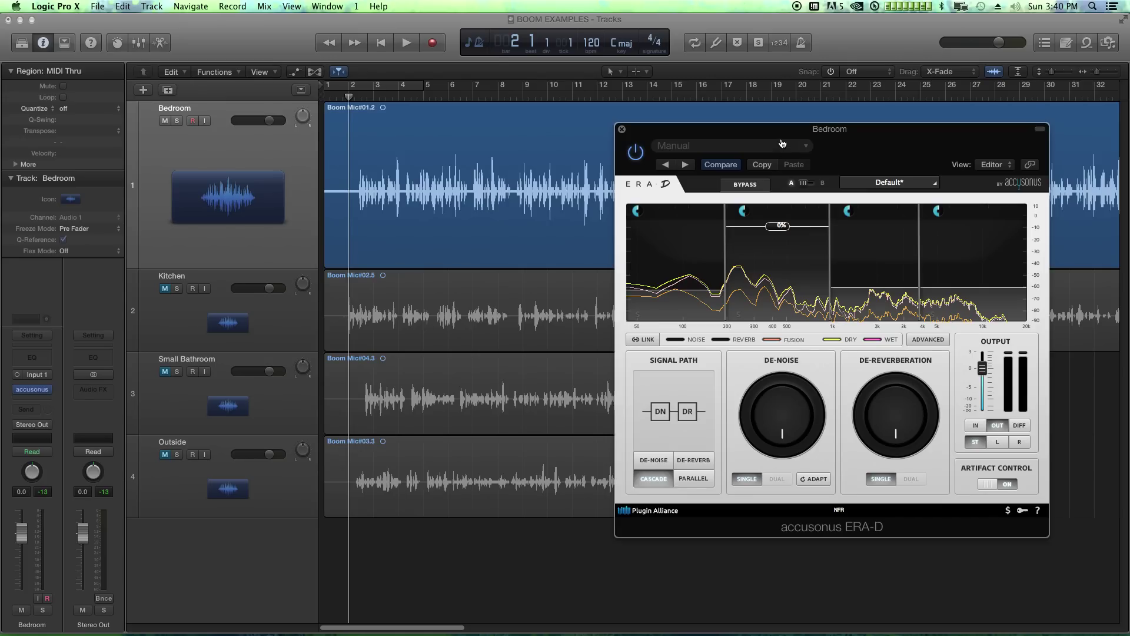
left_click_drag(677, 289, 687, 174)
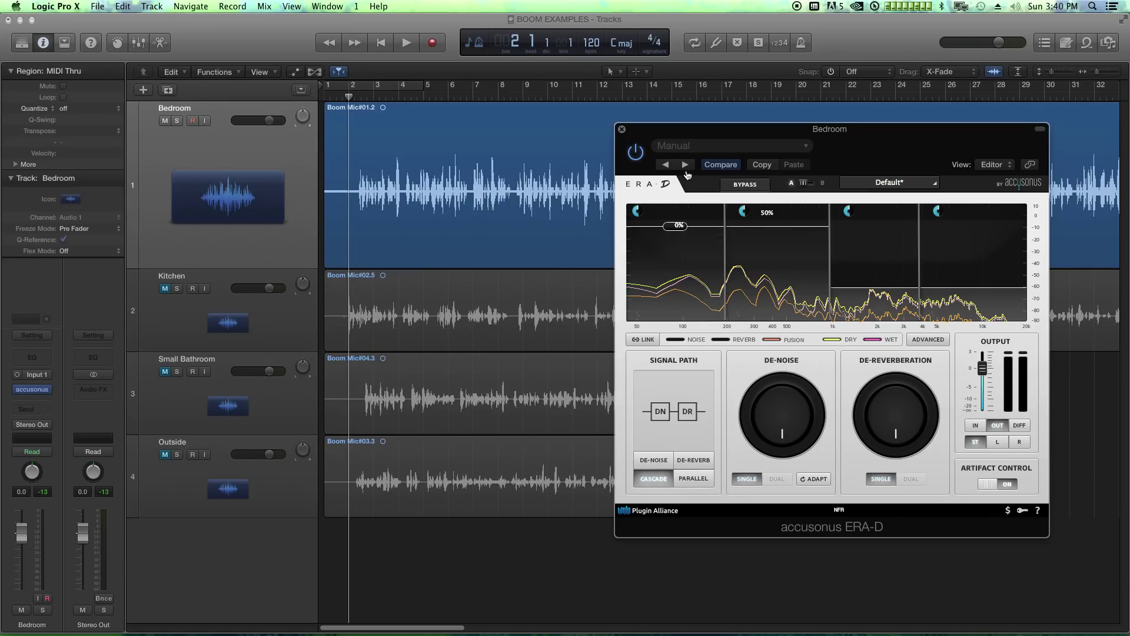
left_click_drag(870, 271, 875, 176)
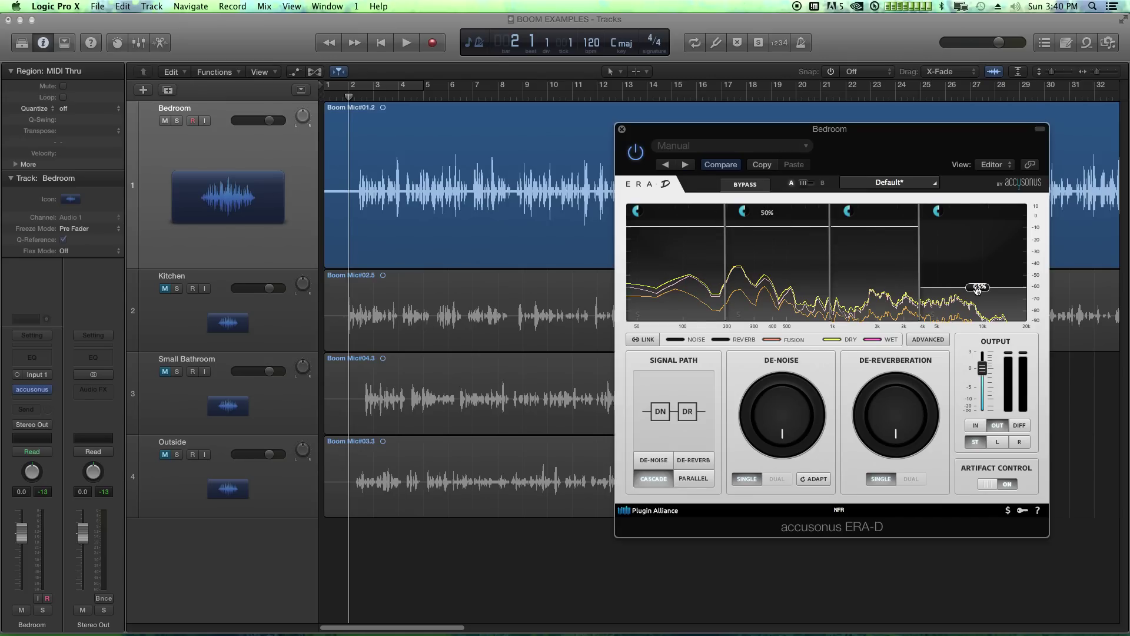
left_click_drag(978, 289, 968, 185)
left_click_drag(966, 225, 983, 181)
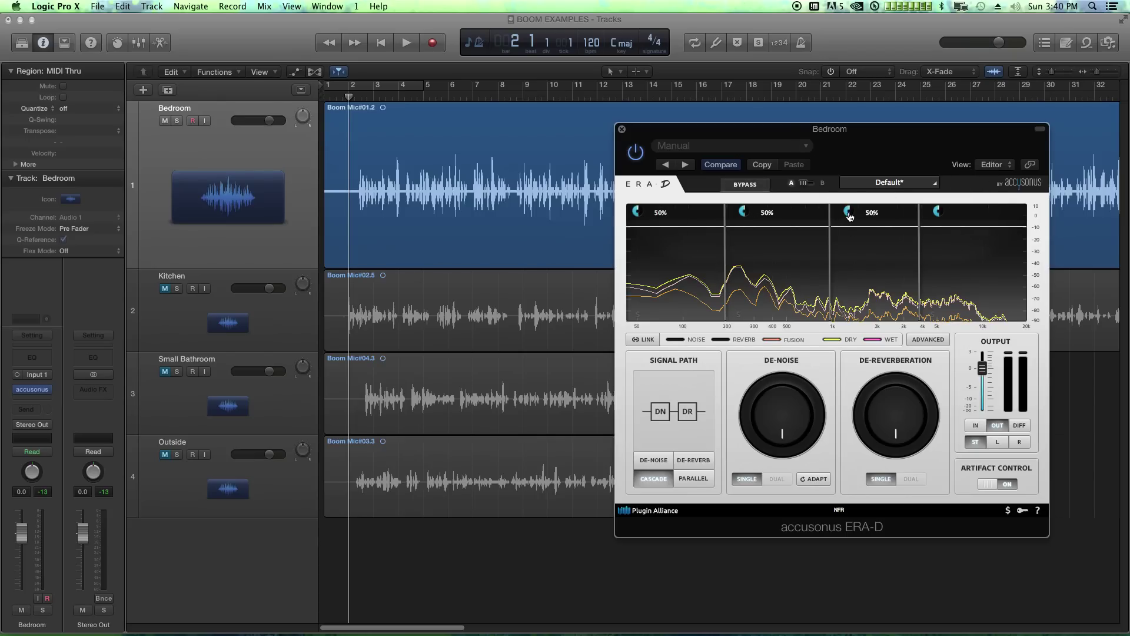
mouse_move(881, 233)
left_mouse_down()
mouse_move(872, 246)
mouse_move(878, 213)
left_mouse_up()
mouse_move(857, 227)
left_mouse_down()
mouse_move(866, 241)
mouse_move(873, 228)
mouse_move(882, 303)
mouse_move(871, 213)
left_mouse_up()
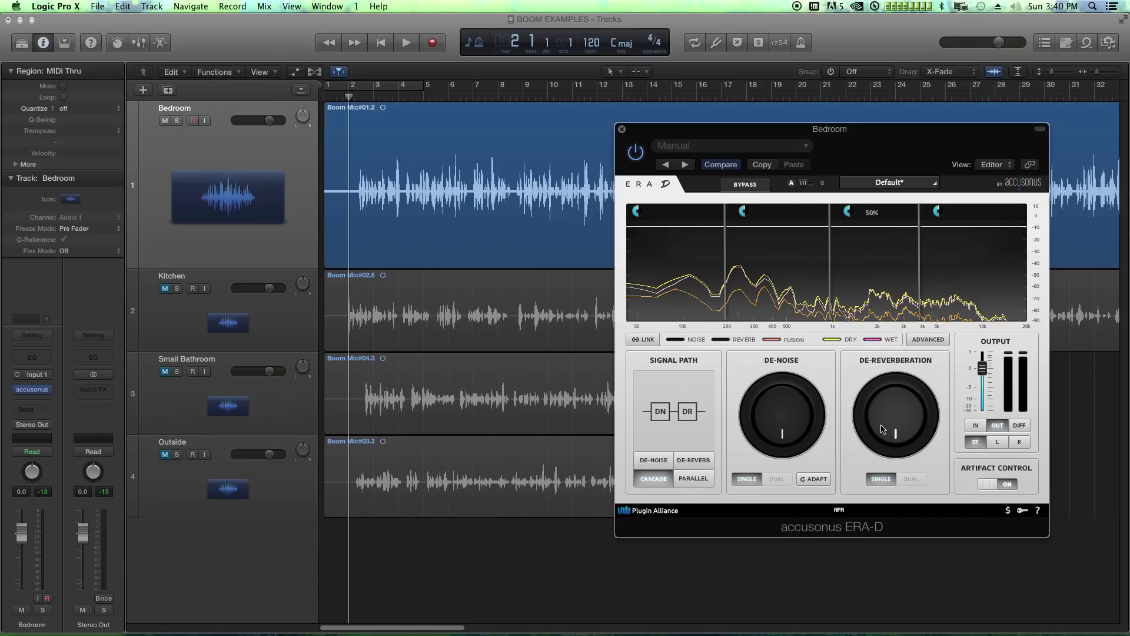
Set the De-Reverberation amount to 18% and the De-Noise amount to 48%
left_click_drag(884, 426, 877, 398)
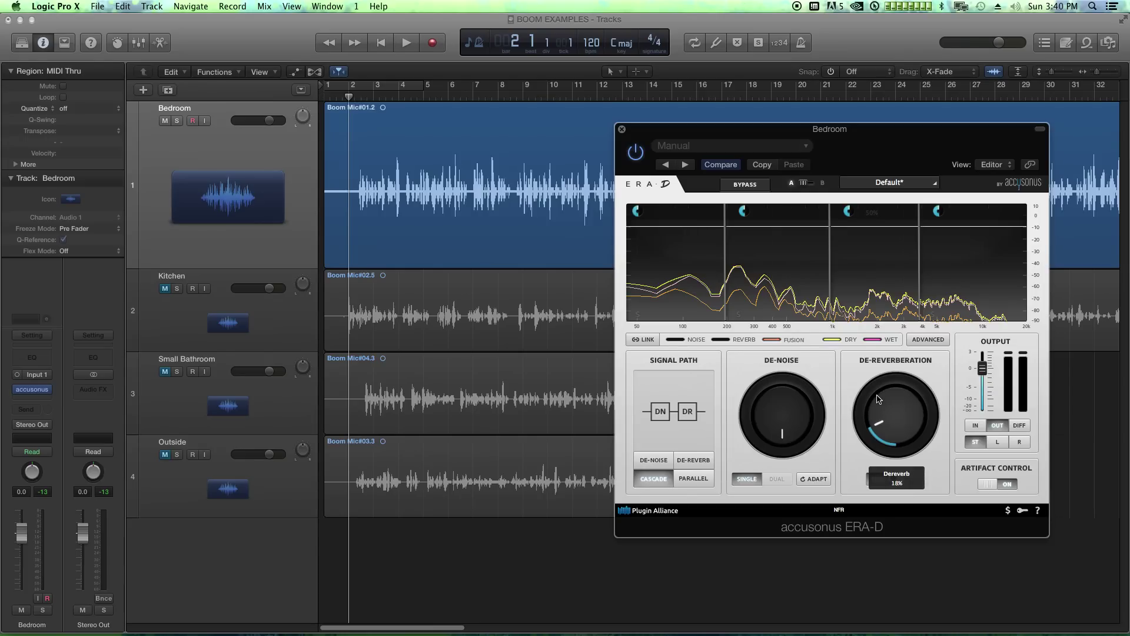
left_click_drag(782, 421, 776, 356)
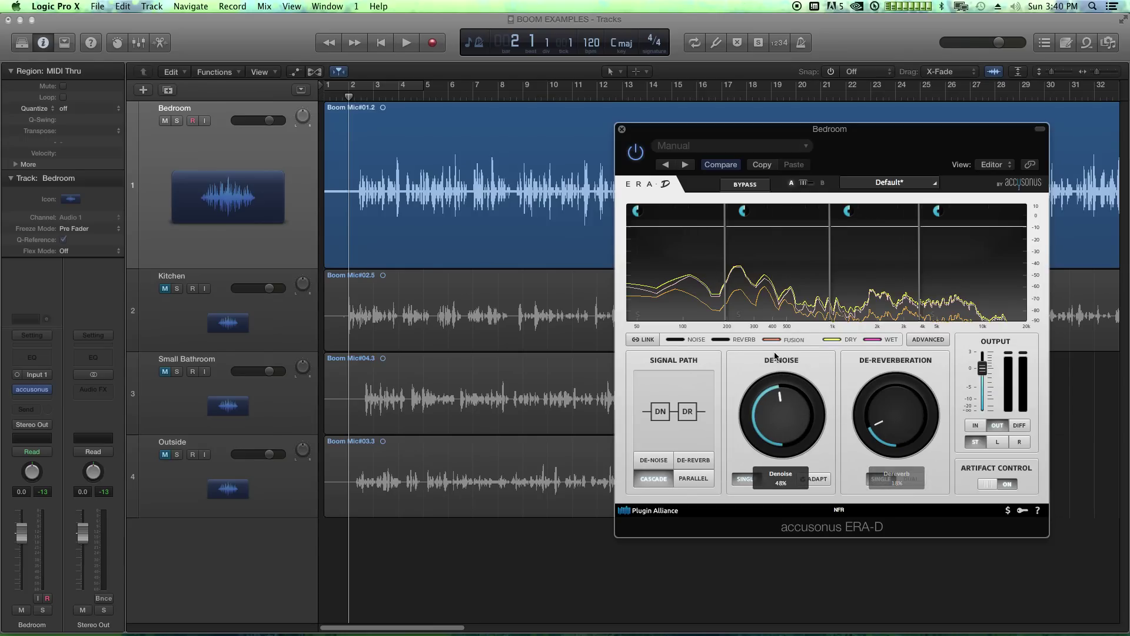
Undo the recent De-Noise and De-Reverberation amount changes and shift the plug-in window slightly aside
key("super+z")
key("super+z")
key("super+z")
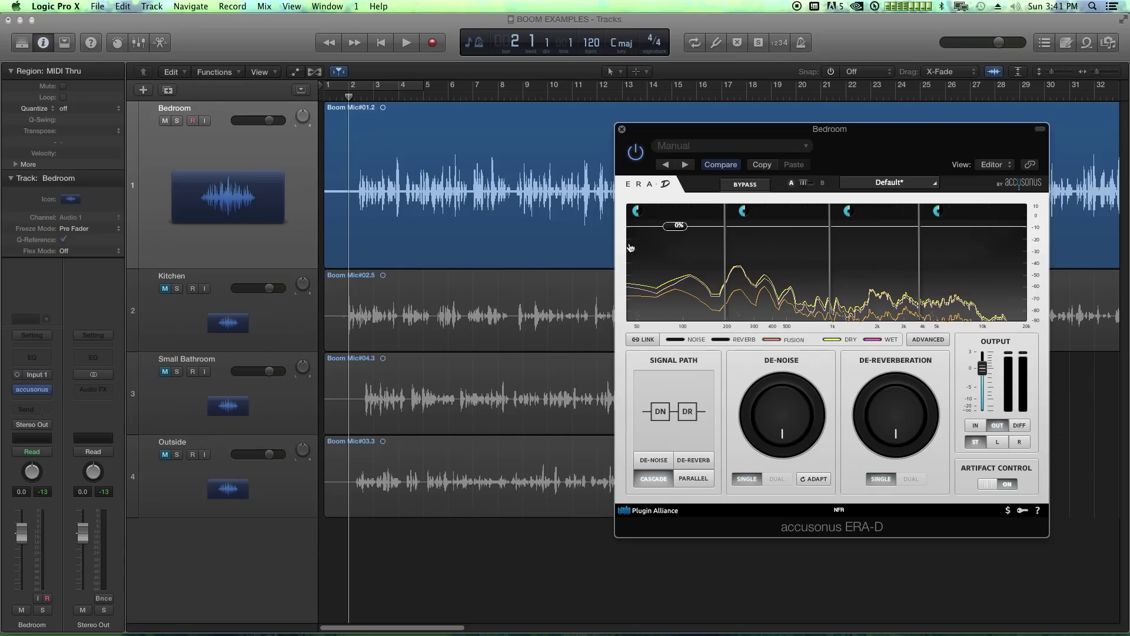
left_click_drag(663, 141, 692, 143)
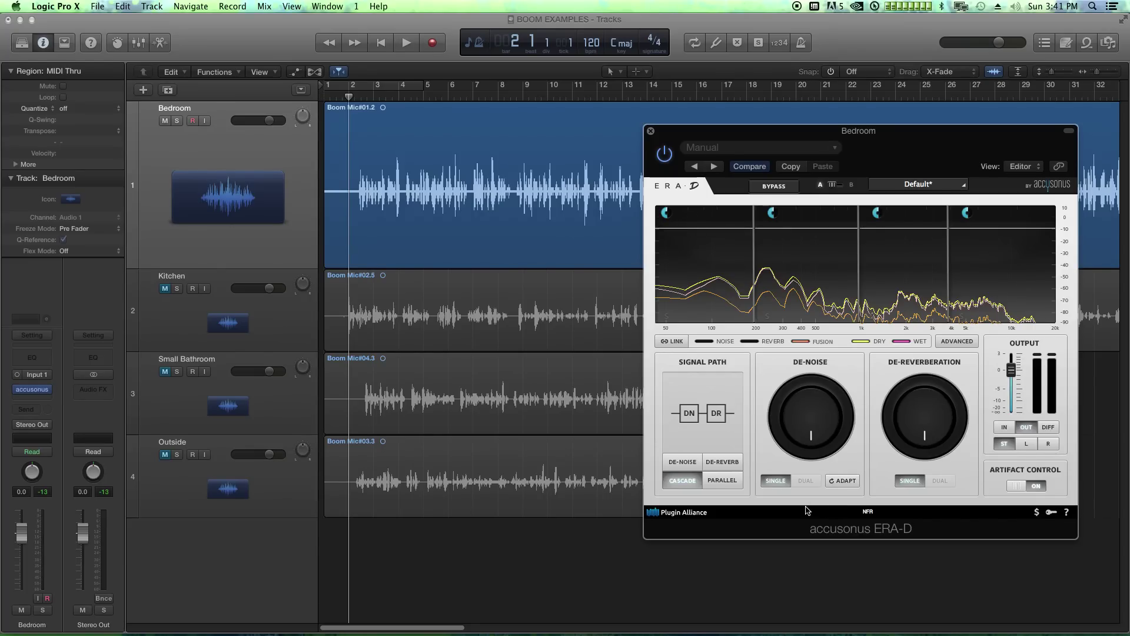
Play the Bedroom recording from bar 2 and lower the level lines of all four frequency bands about halfway down the spectrum display
key("space")
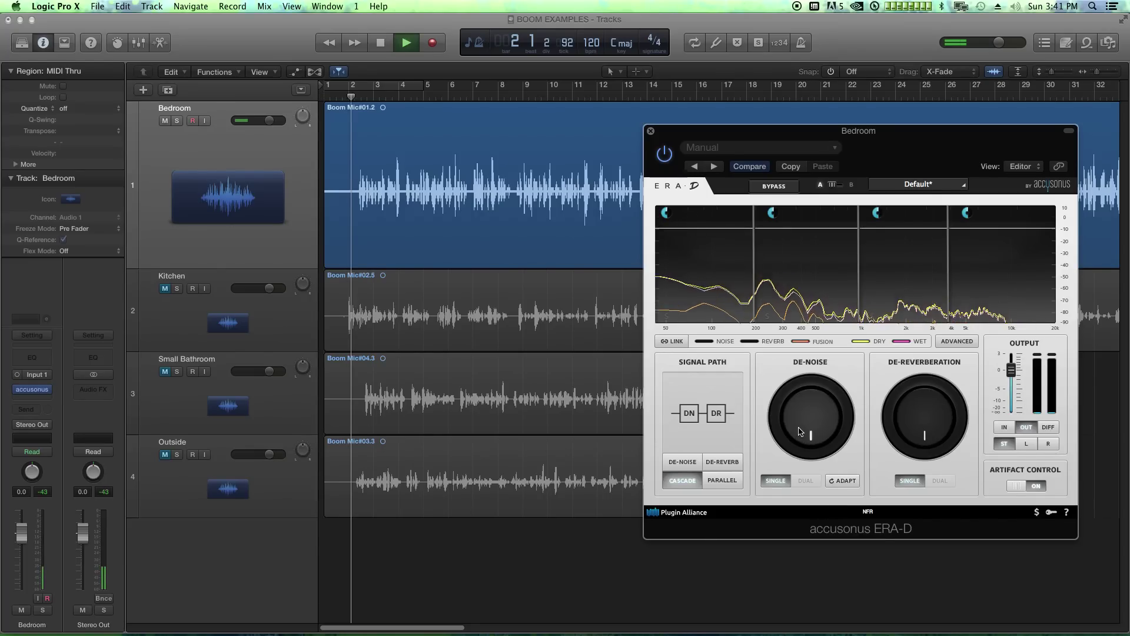
left_click_drag(904, 228, 906, 283)
left_click_drag(1005, 228, 1001, 283)
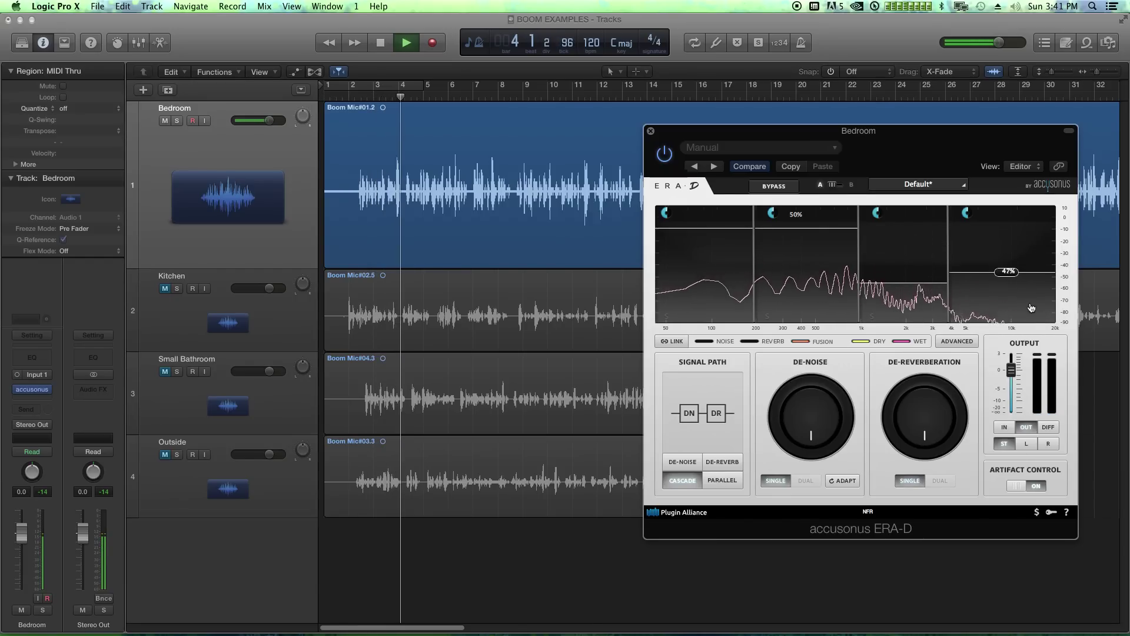
left_click_drag(800, 228, 803, 284)
left_click_drag(715, 233, 714, 274)
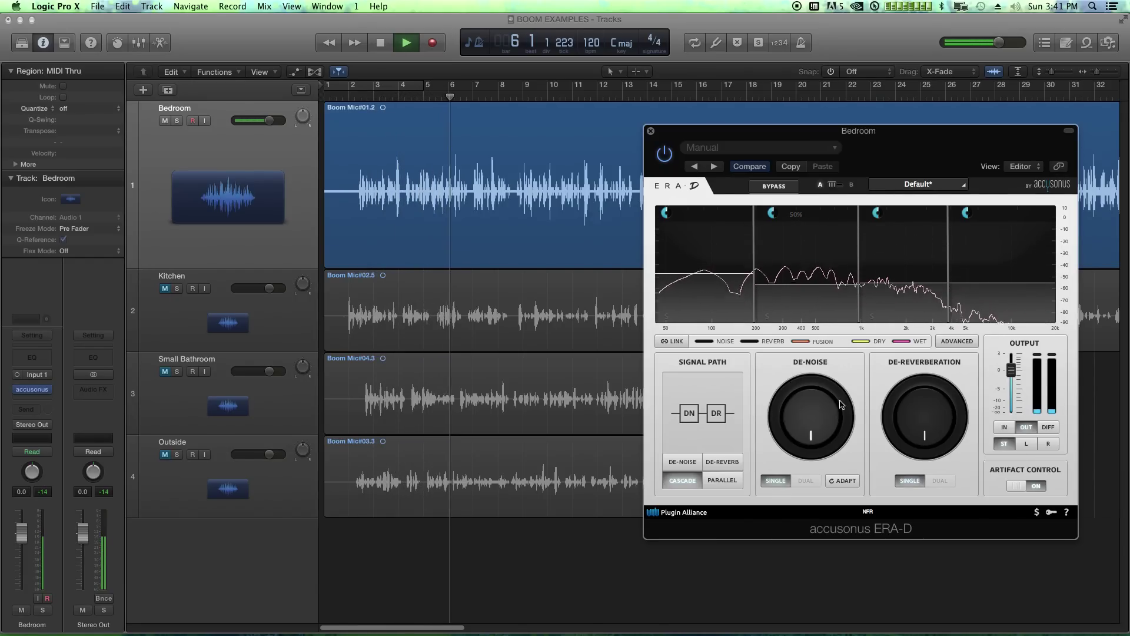
During playback, raise the De-Noise amount to well past half and set the De-Reverberation amount to 34%
left_click_drag(812, 415, 814, 408)
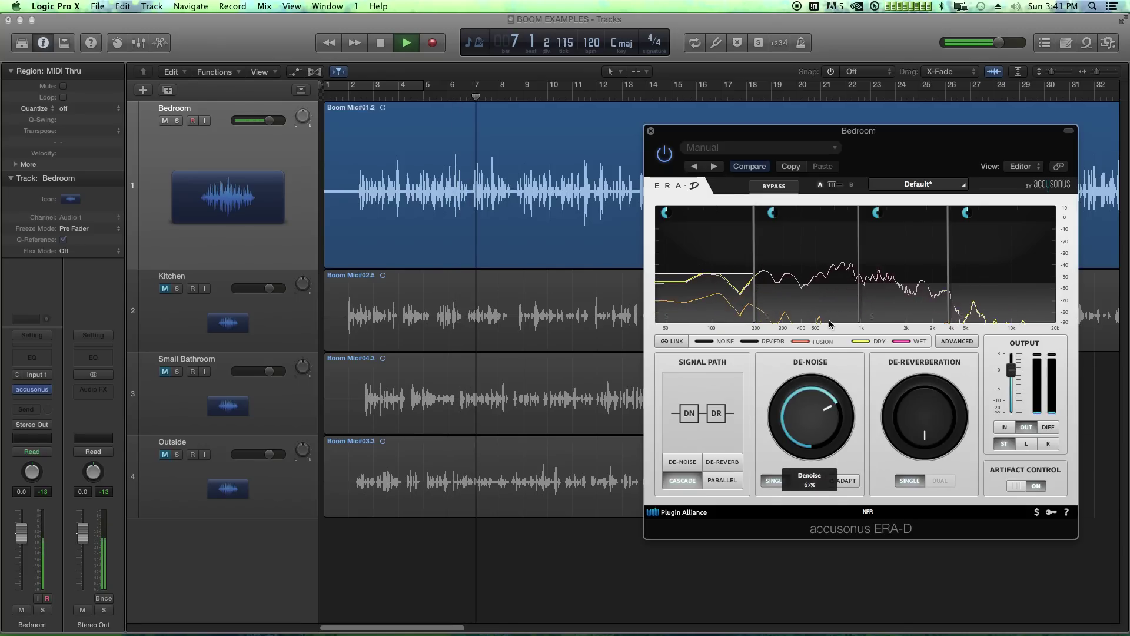
mouse_move(928, 411)
left_click_drag(928, 410, 921, 359)
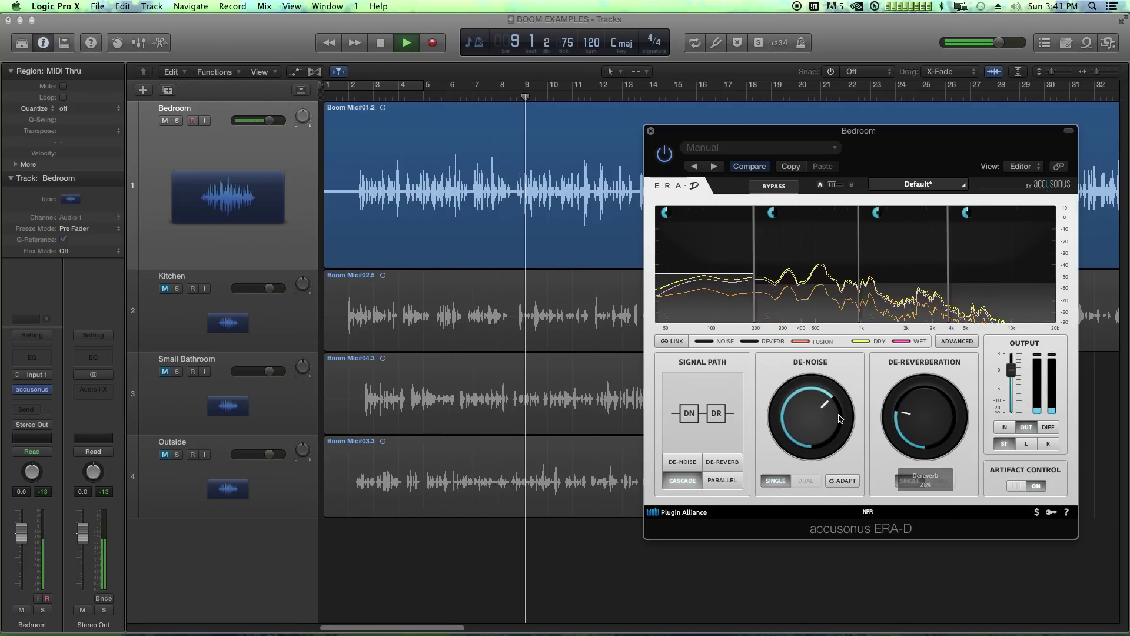
left_click_drag(930, 439, 932, 428)
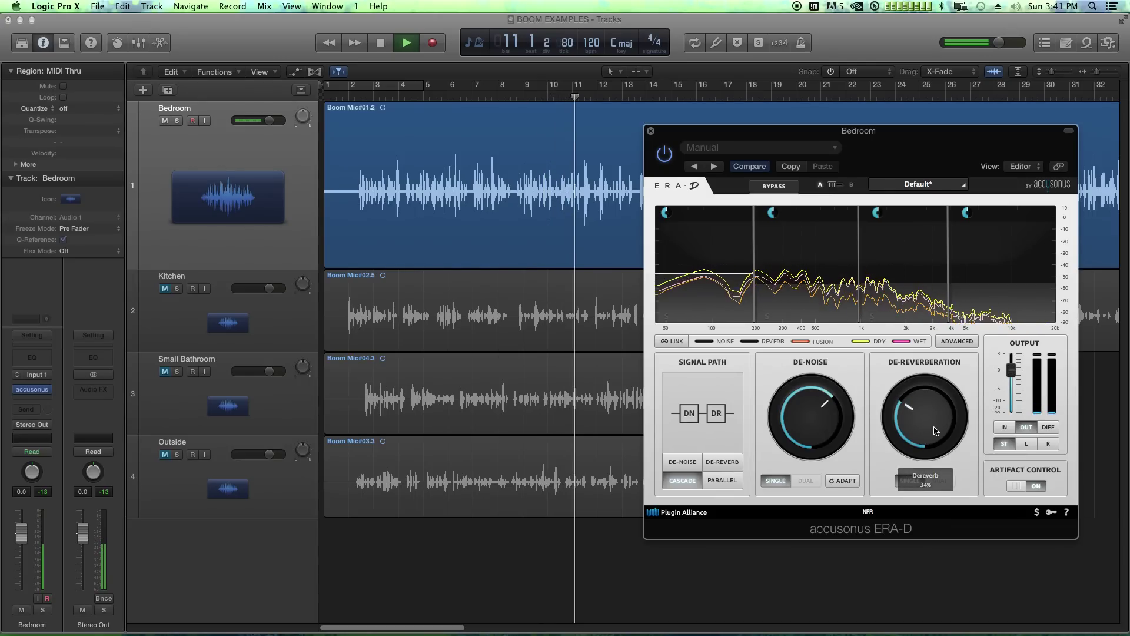
Compare the Bedroom recording from bar 2 with the plug-in switched off and with it switched back on
mouse_move(889, 251)
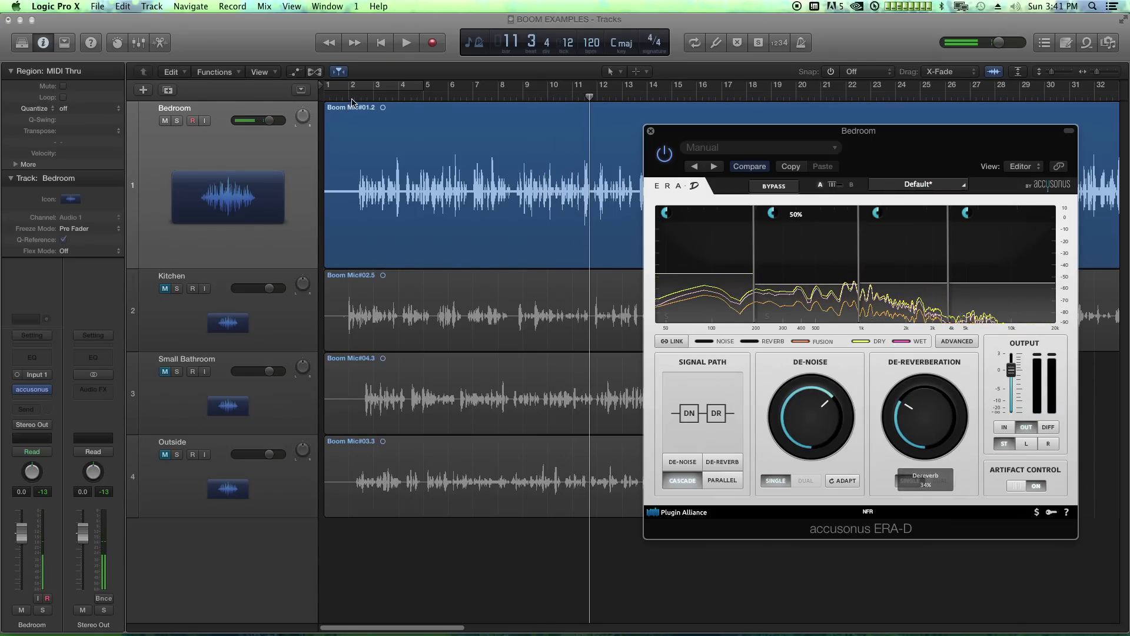
key("space")
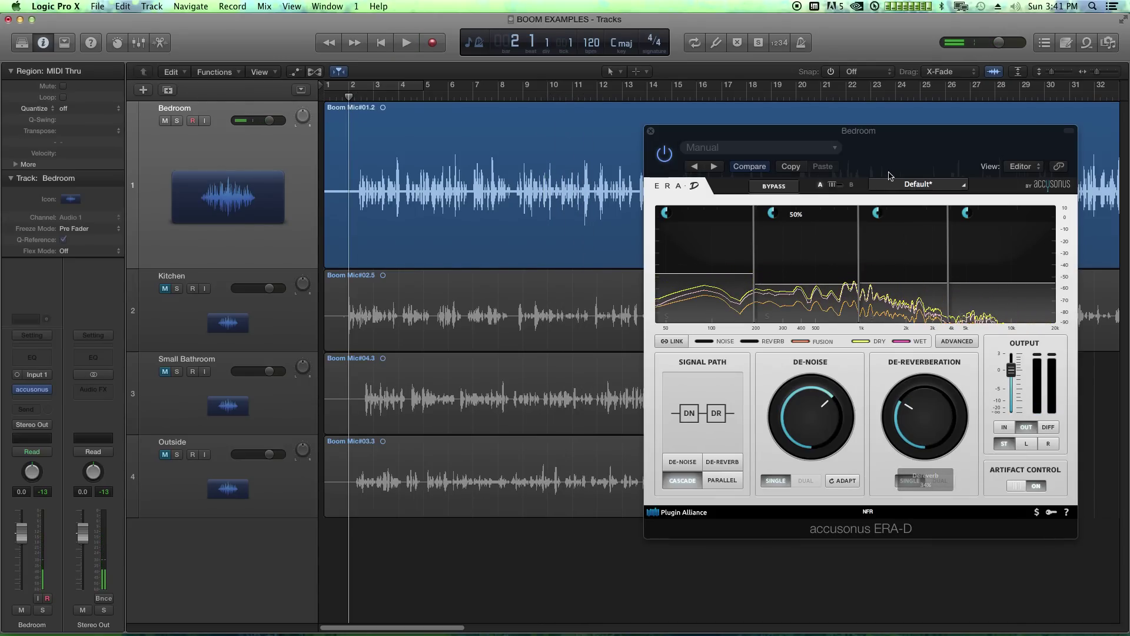
left_click(663, 155)
key("space")
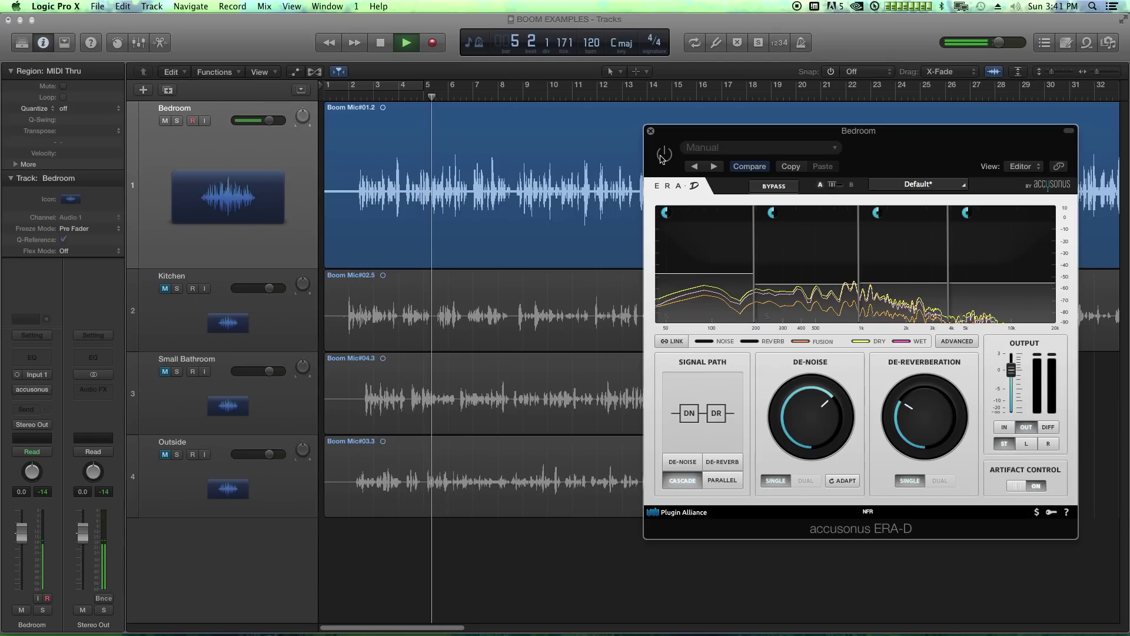
key("space")
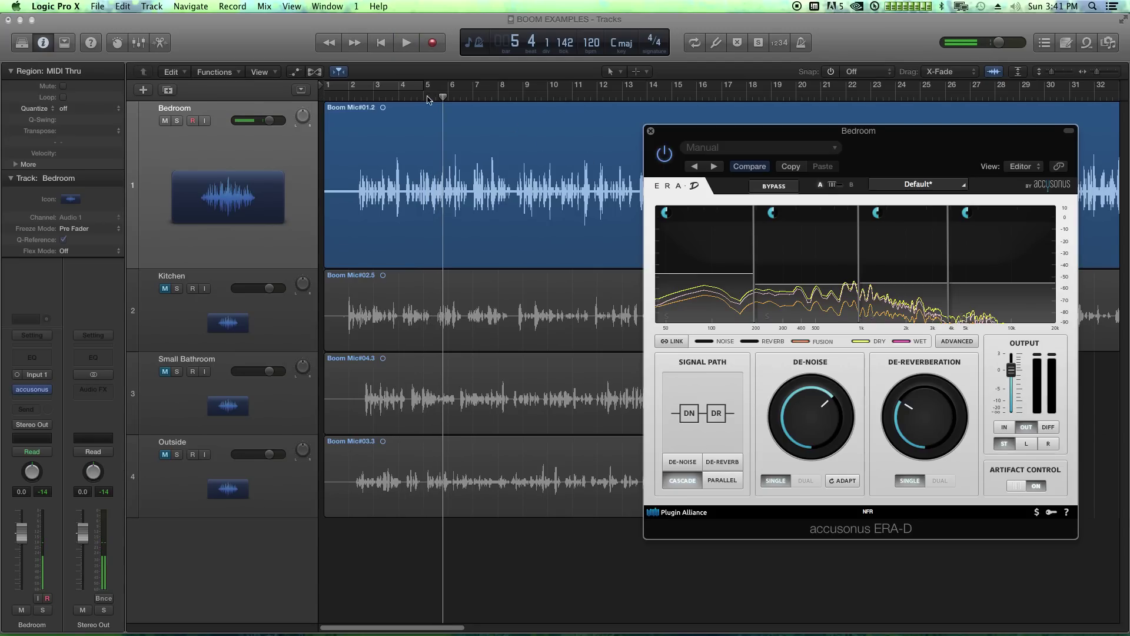
left_click(353, 98)
key("space")
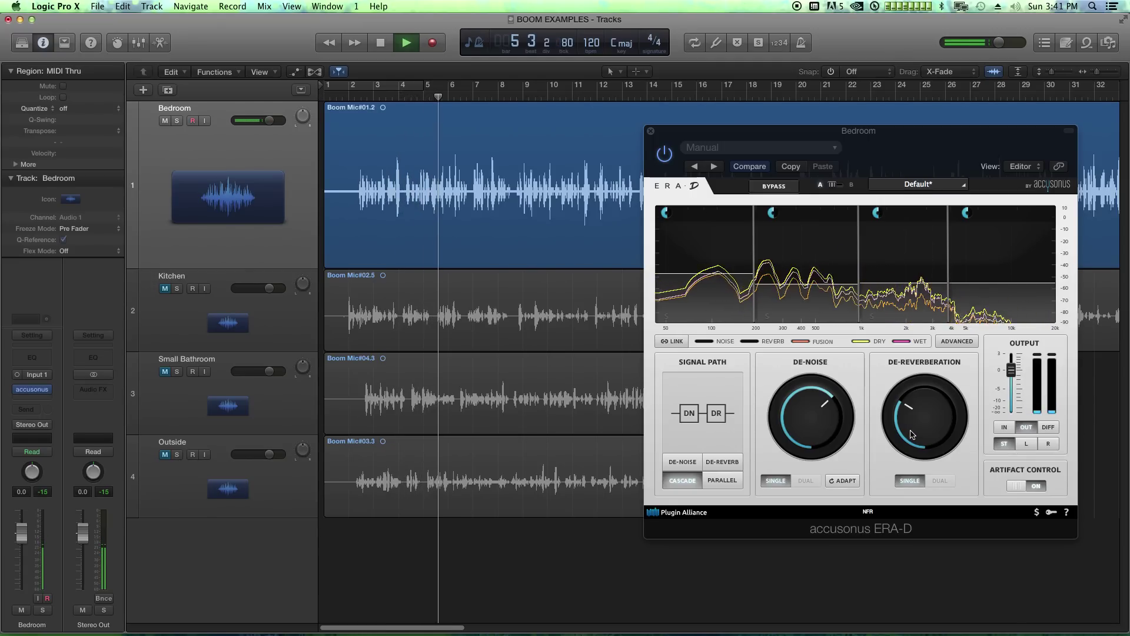
key("space")
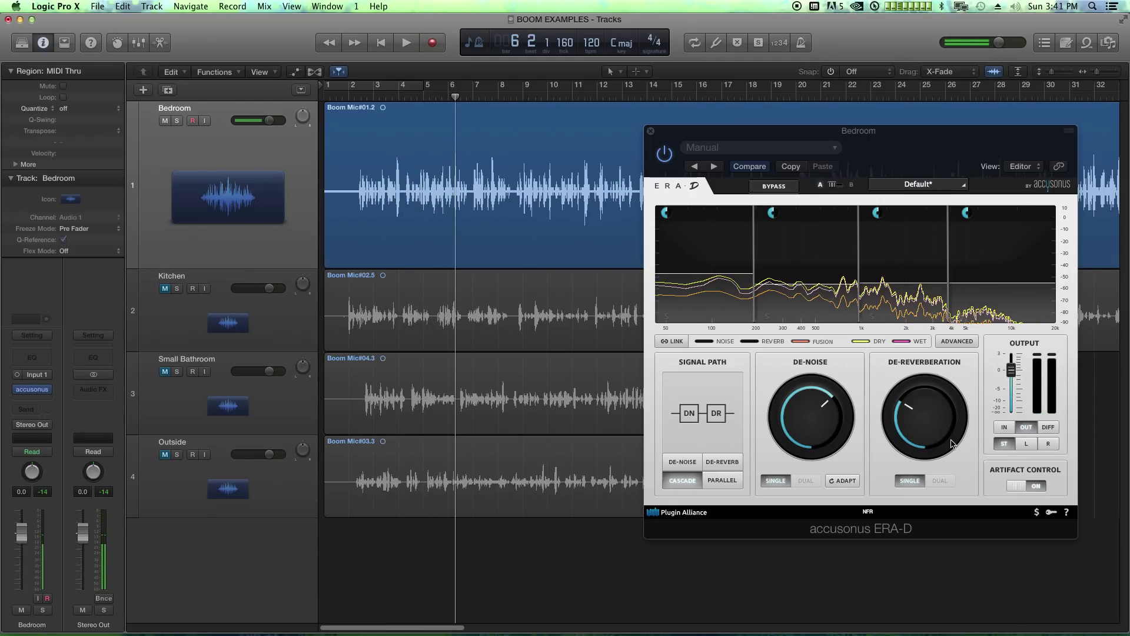
Set both the De-Noise and De-Reverberation amounts to 100% and play the recording from bar 2 to hear extreme processing
left_click_drag(954, 444, 935, 401)
left_click_drag(932, 441, 944, 346)
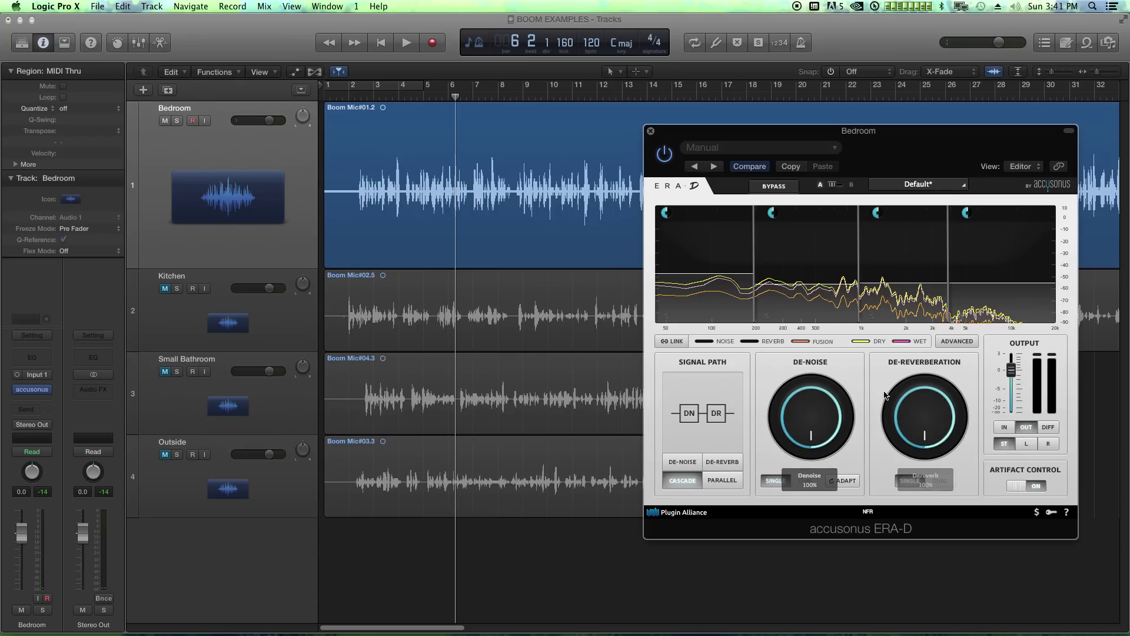
left_click(350, 95)
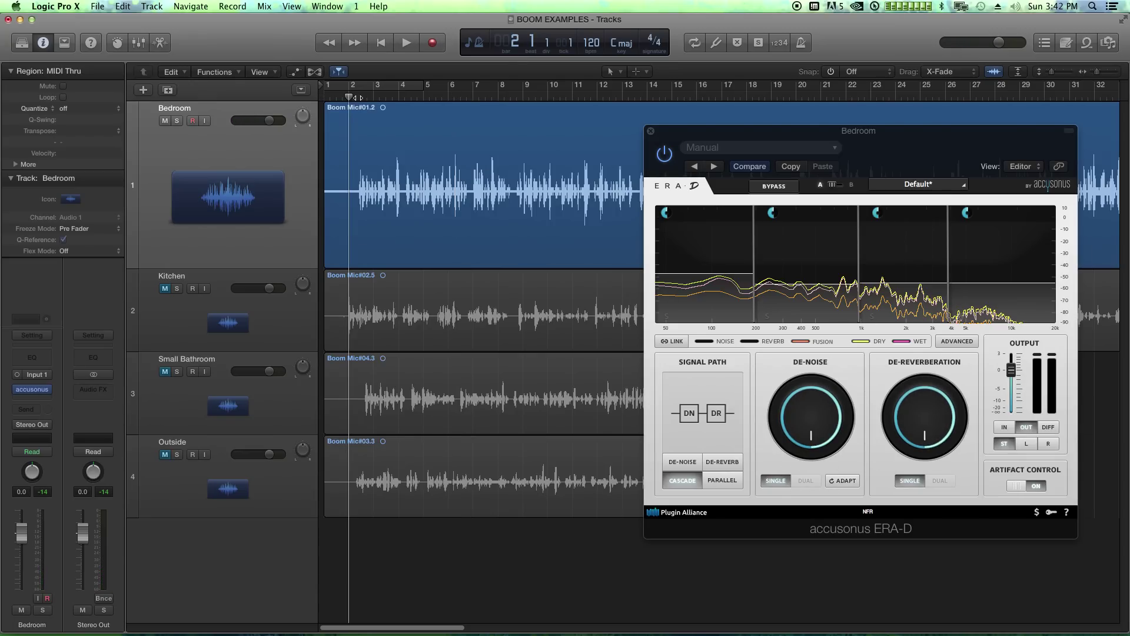
left_click_drag(355, 97, 361, 97)
key("space")
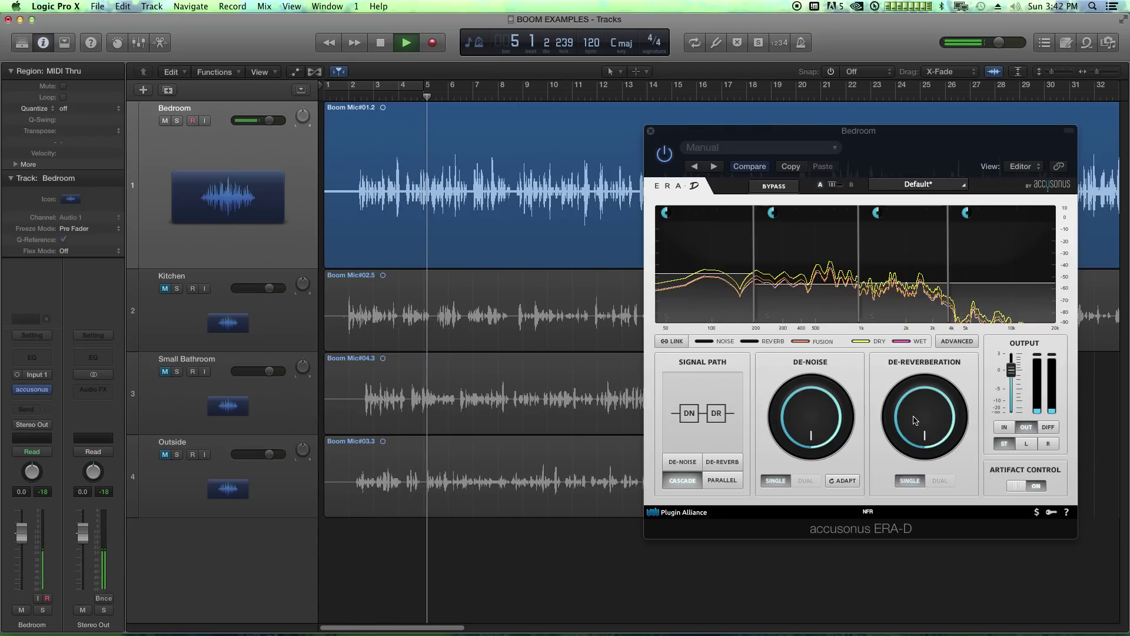
key("space")
Lower the band level lines slightly and reduce the De-Noise amount to 53% and the De-Reverberation amount to 55%
left_click_drag(812, 439, 822, 445)
left_click_drag(925, 439, 936, 424)
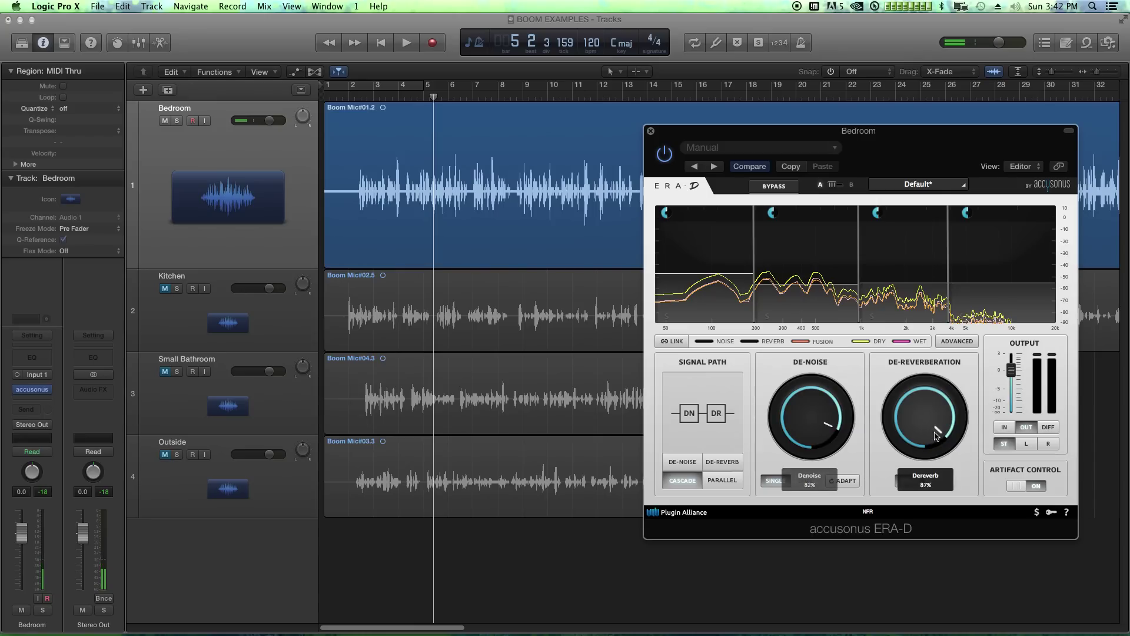
mouse_move(841, 431)
left_mouse_down()
mouse_move(891, 459)
mouse_move(924, 436)
mouse_move(832, 431)
left_mouse_up()
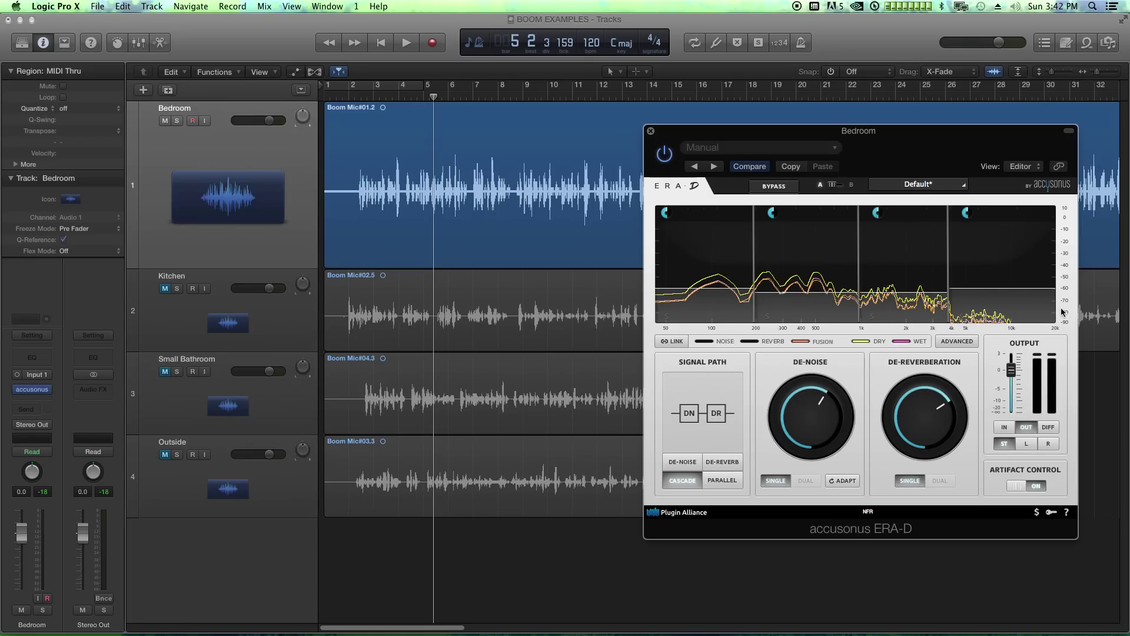
left_click_drag(817, 412, 817, 424)
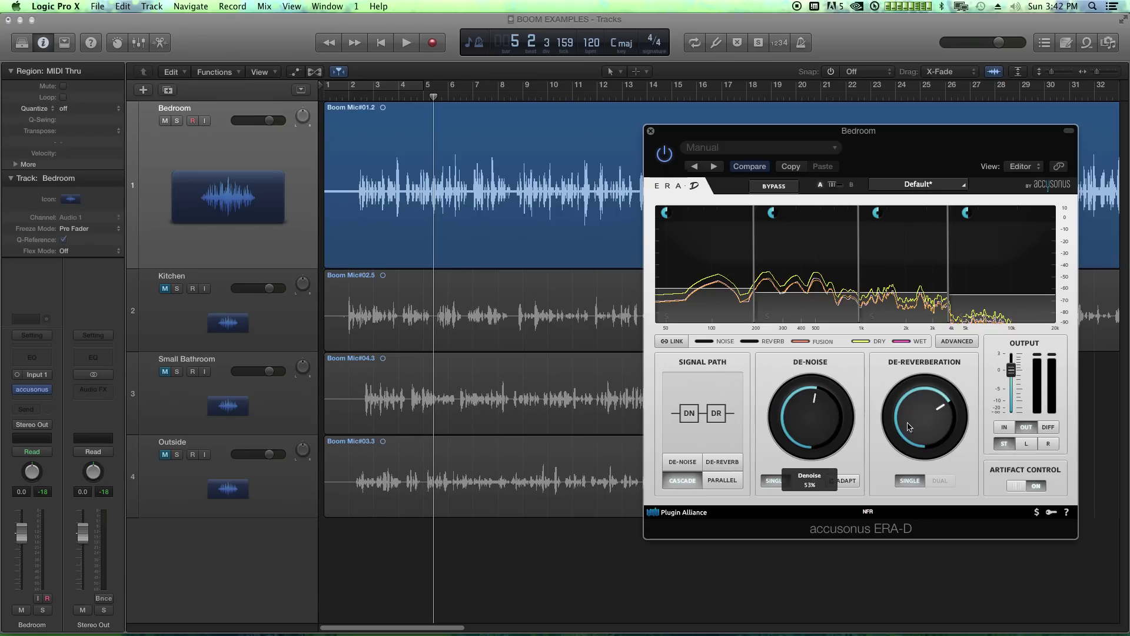
left_click_drag(938, 419, 940, 429)
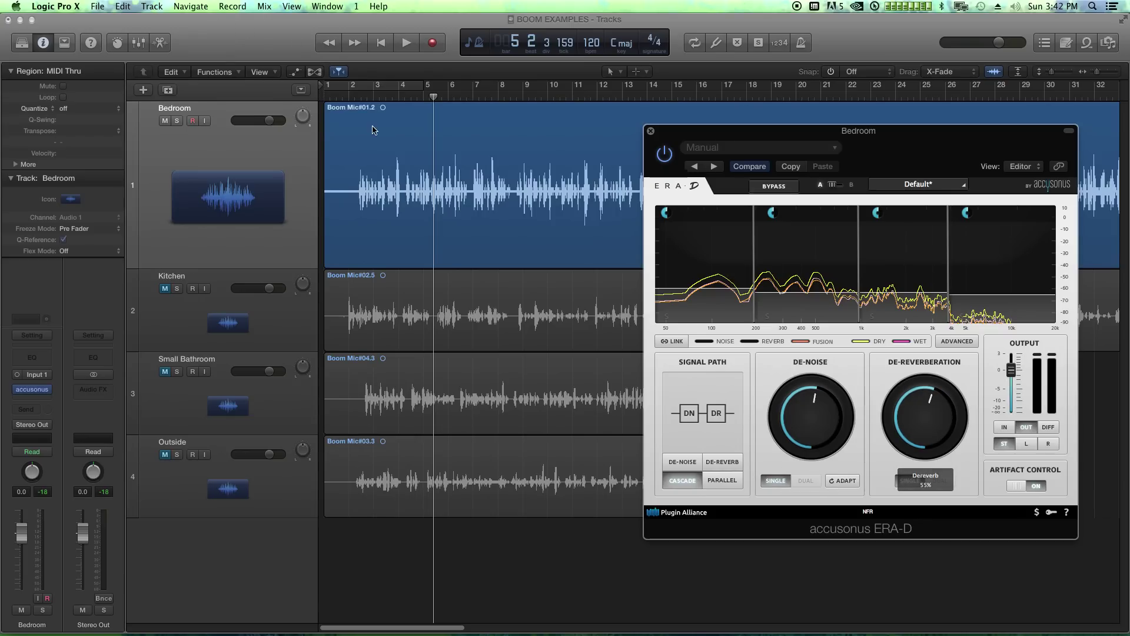
Play the recording while reducing the De-Noise amount and setting the De-Reverberation amount to 47%, and stop playback
key("space")
left_click_drag(929, 426, 931, 442)
left_click_drag(820, 429, 821, 440)
left_click_drag(925, 431, 924, 424)
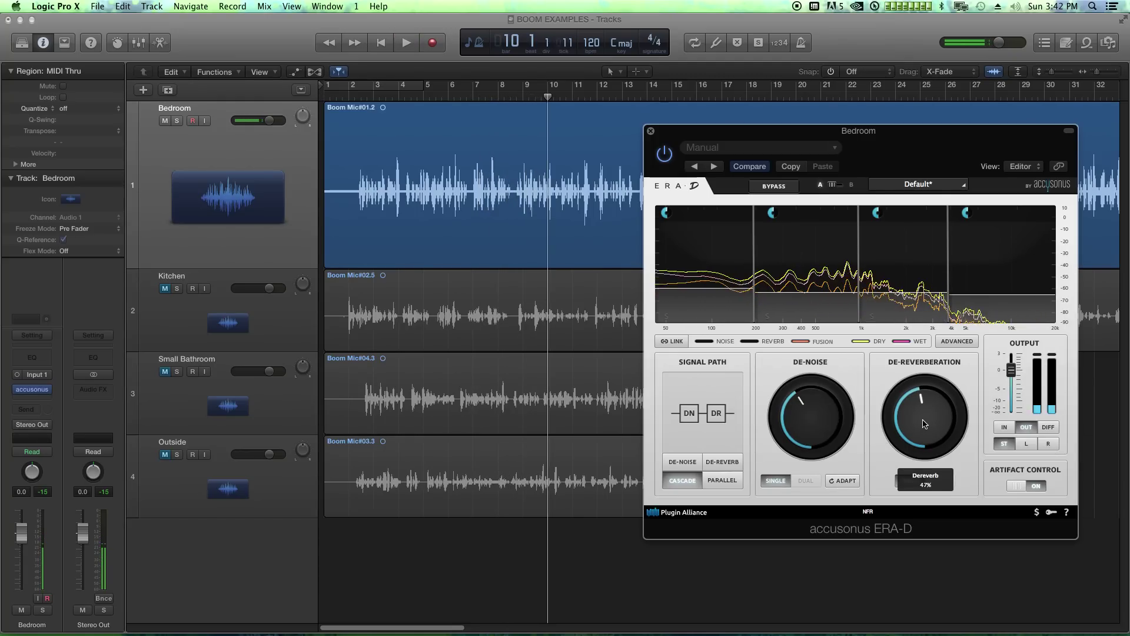
key("space")
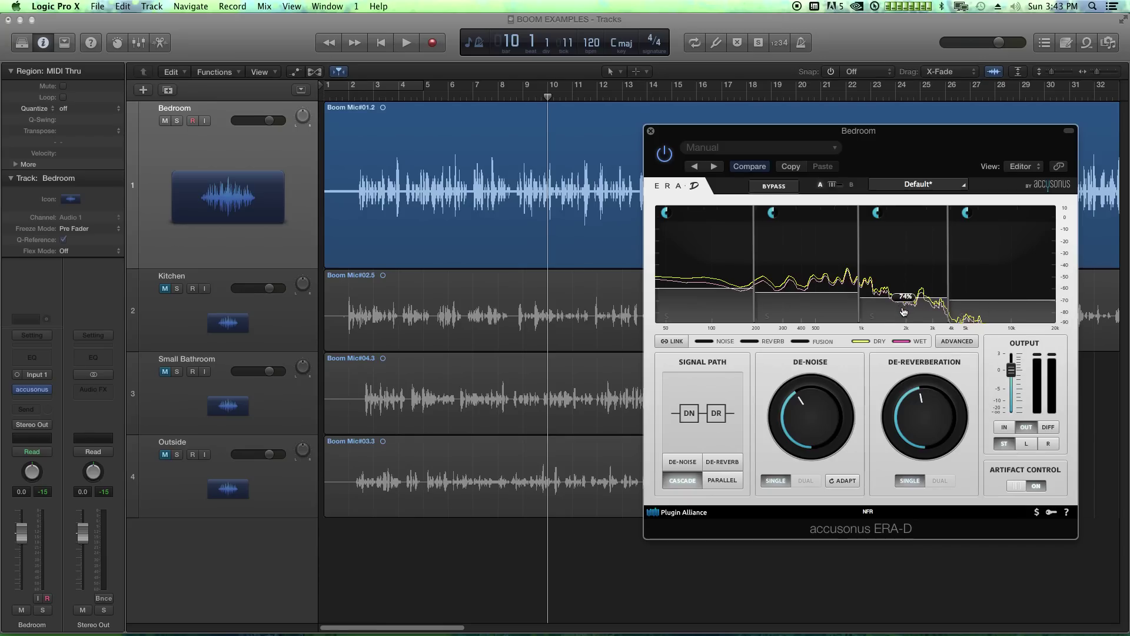
Set De-Noise to 45% and De-Reverberation to 52%, and play the recording while easing De-Reverberation down slightly
left_click_drag(811, 416, 811, 404)
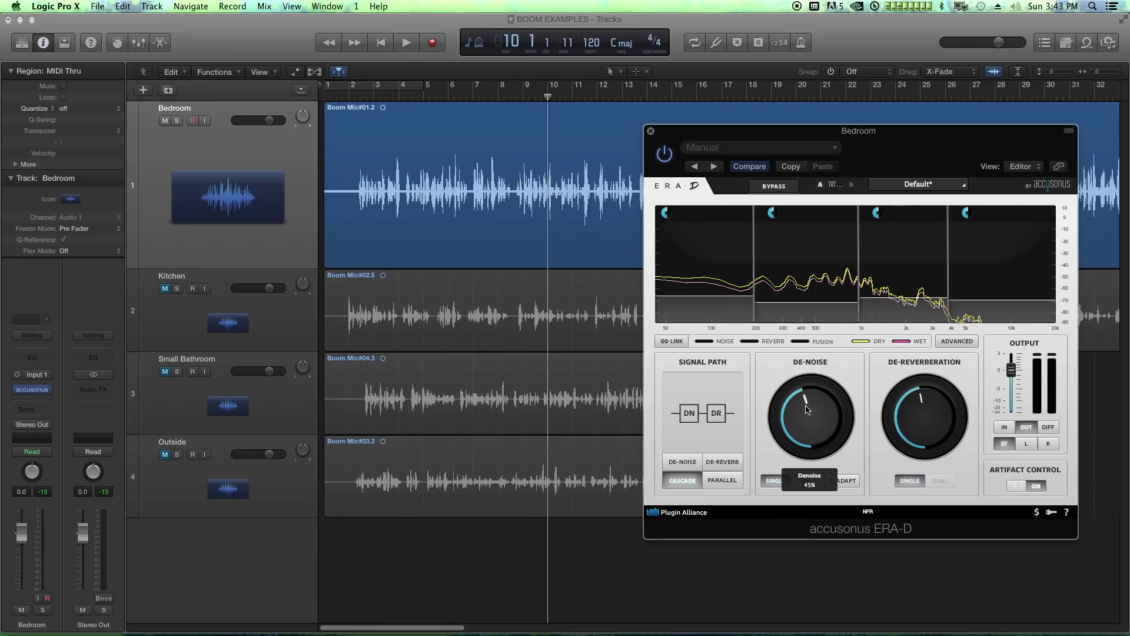
left_click_drag(925, 415, 924, 405)
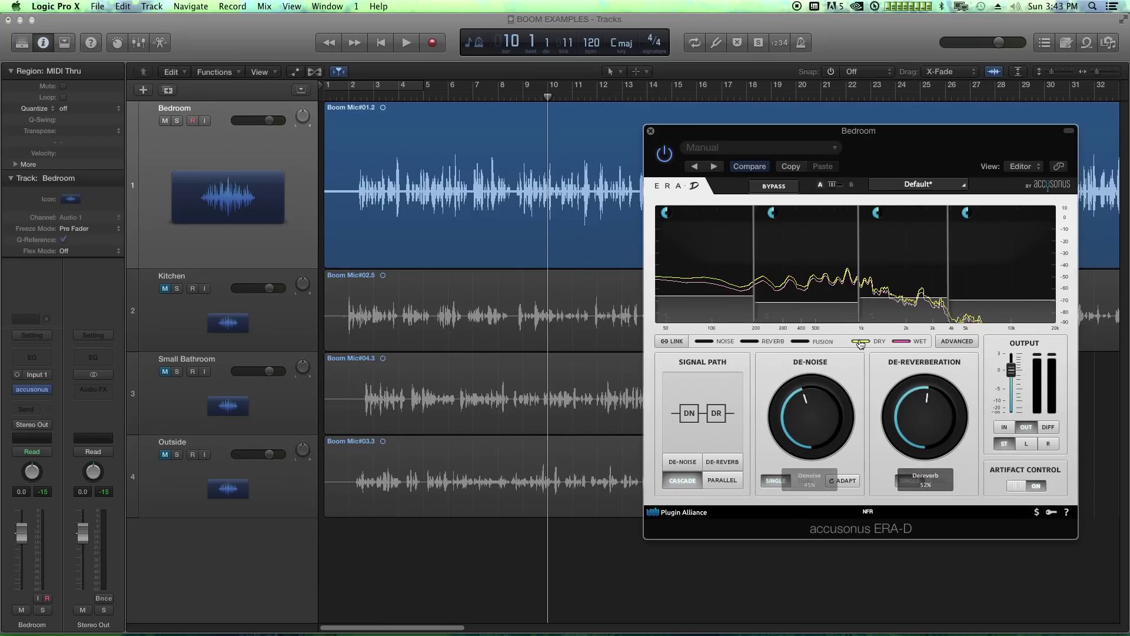
key("space")
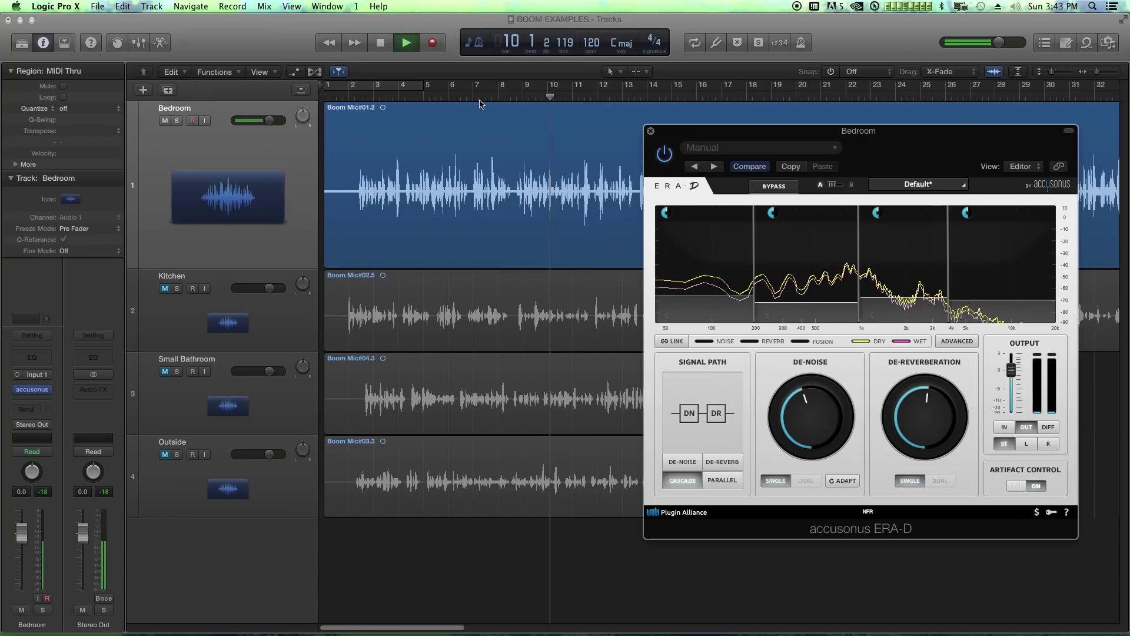
left_click_drag(910, 410, 910, 414)
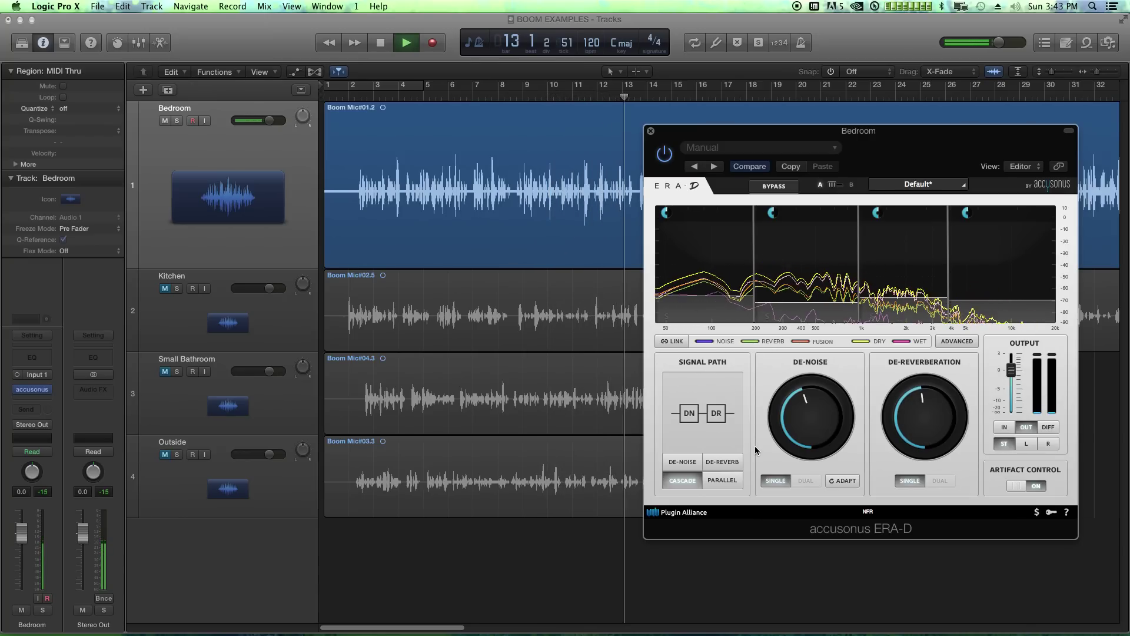
key("space")
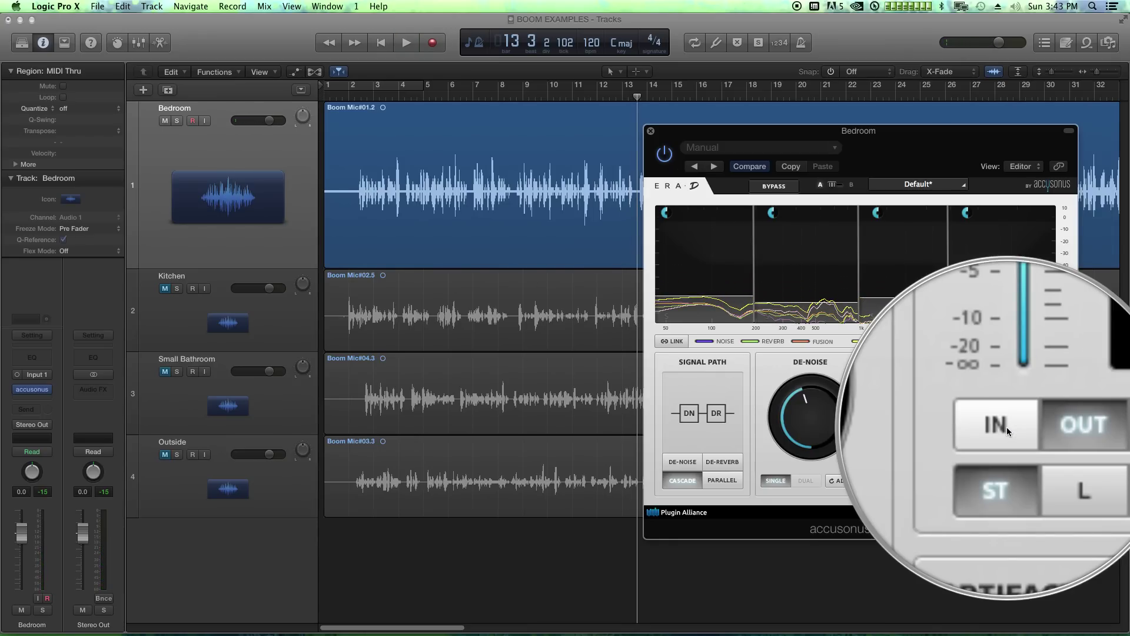
Compare the unprocessed and processed signals during playback by setting the output monitoring to IN and back to OUT
left_click(1006, 428)
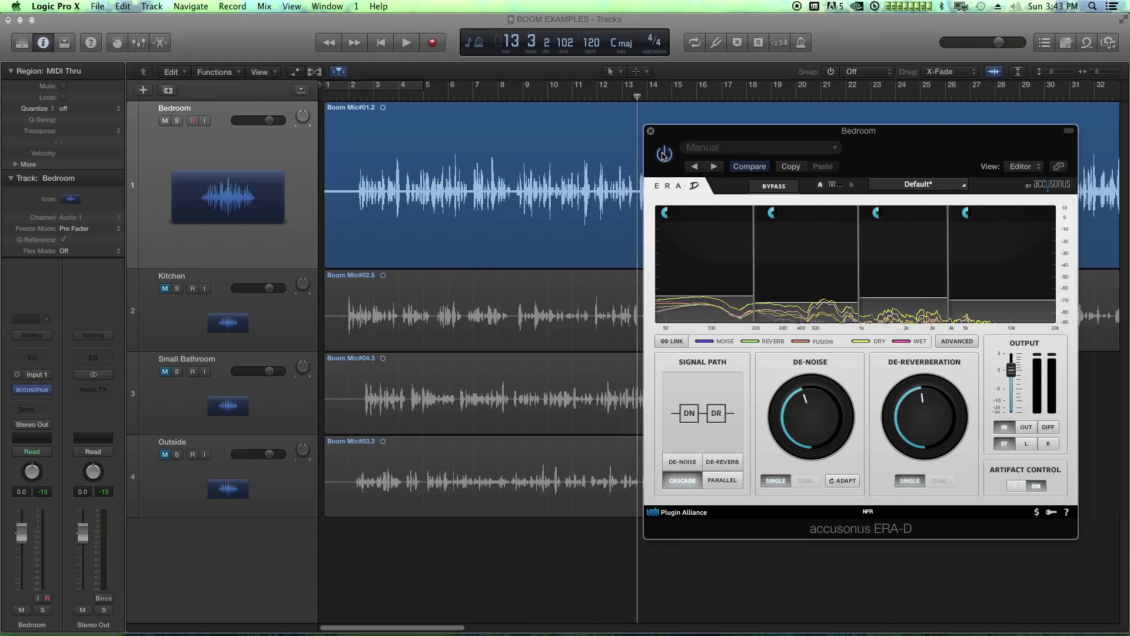
key("space")
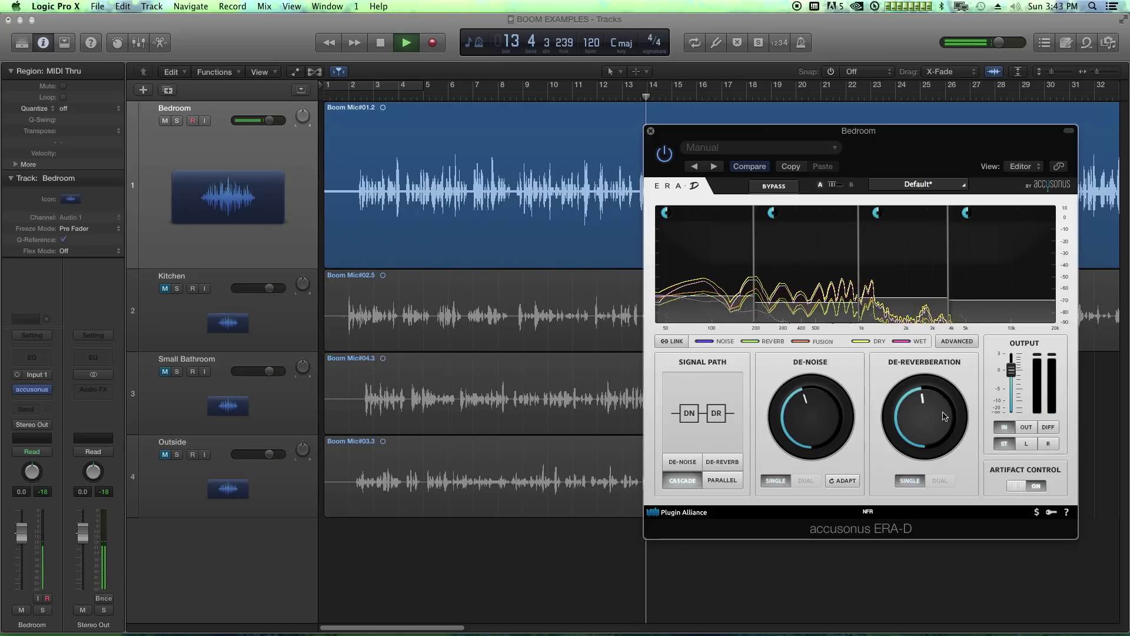
left_click(1025, 427)
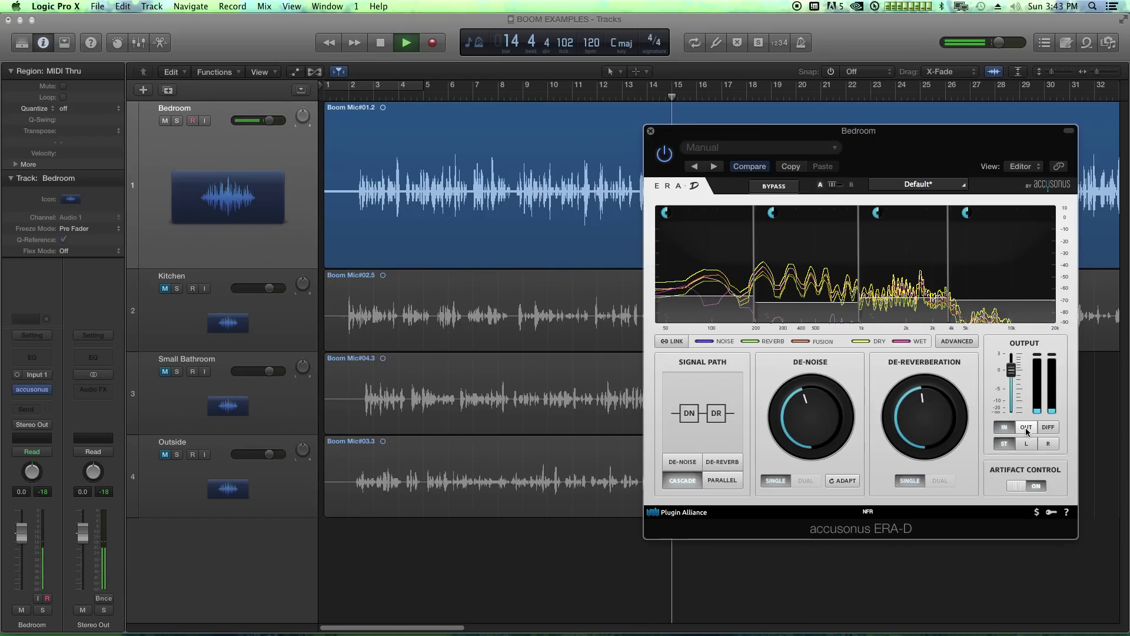
key("space")
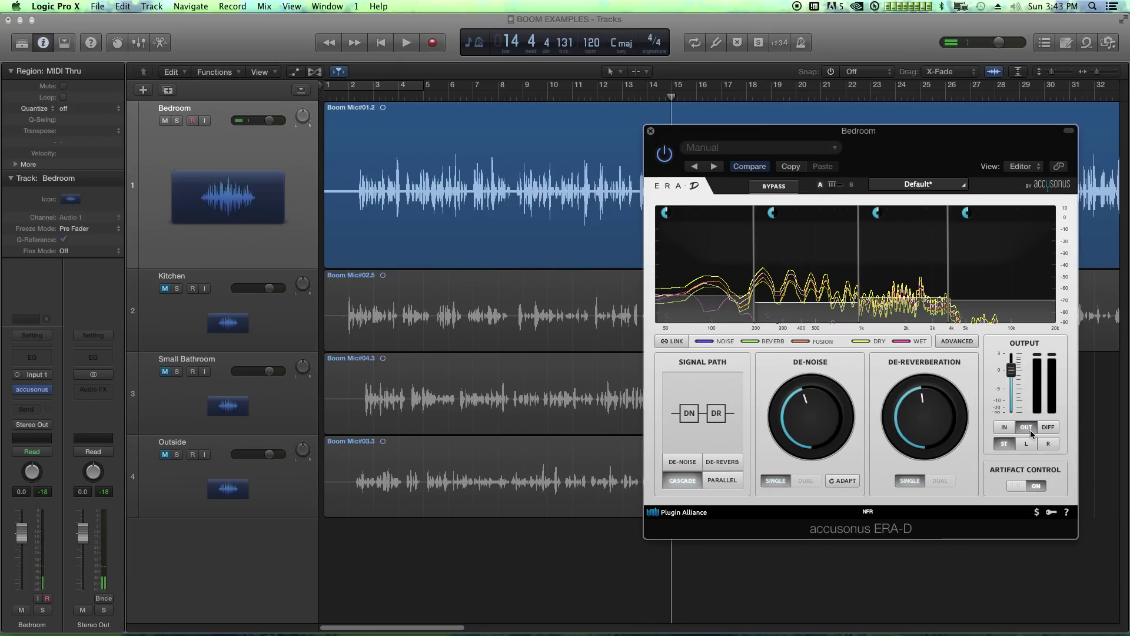
key("space")
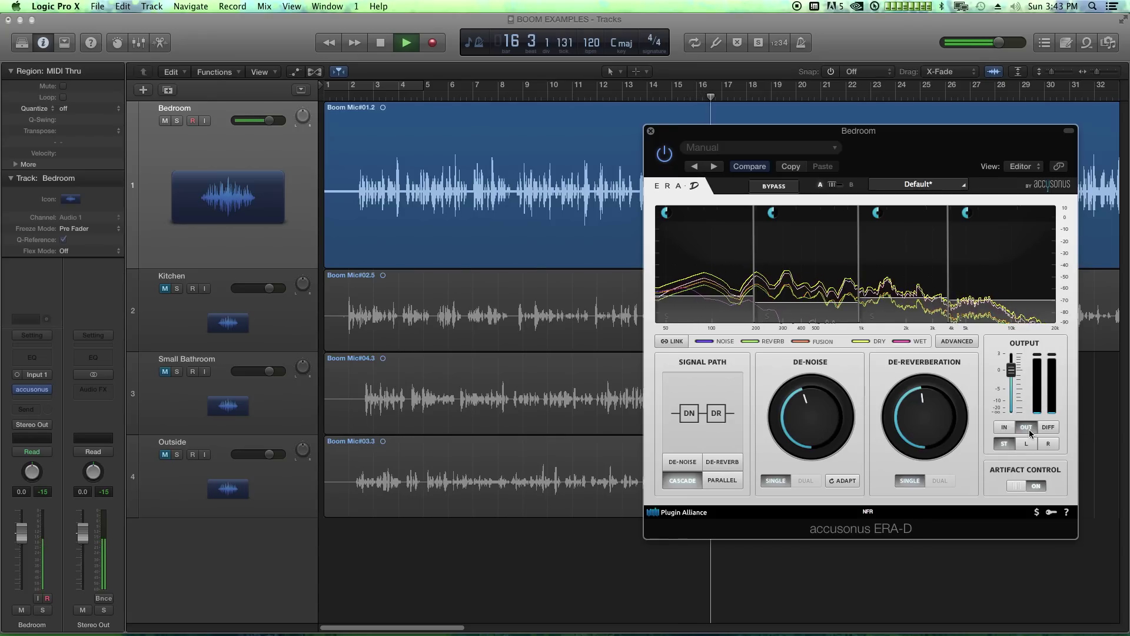
key("space")
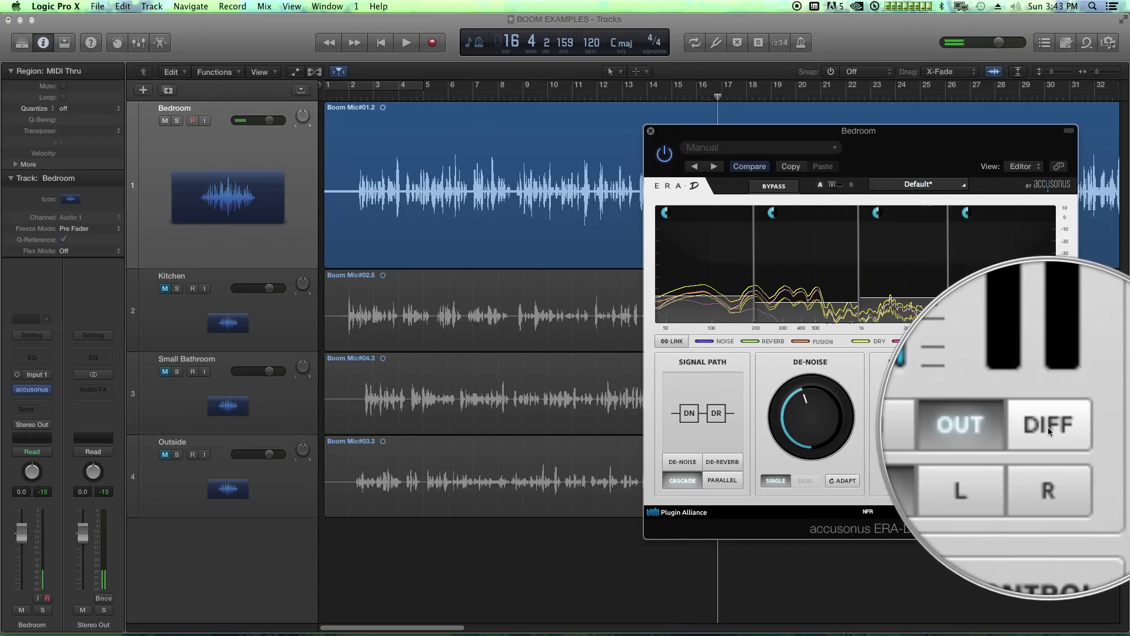
Play the Bedroom recording with output monitoring on DIFF, return monitoring to OUT and stop playback
left_click(1049, 429)
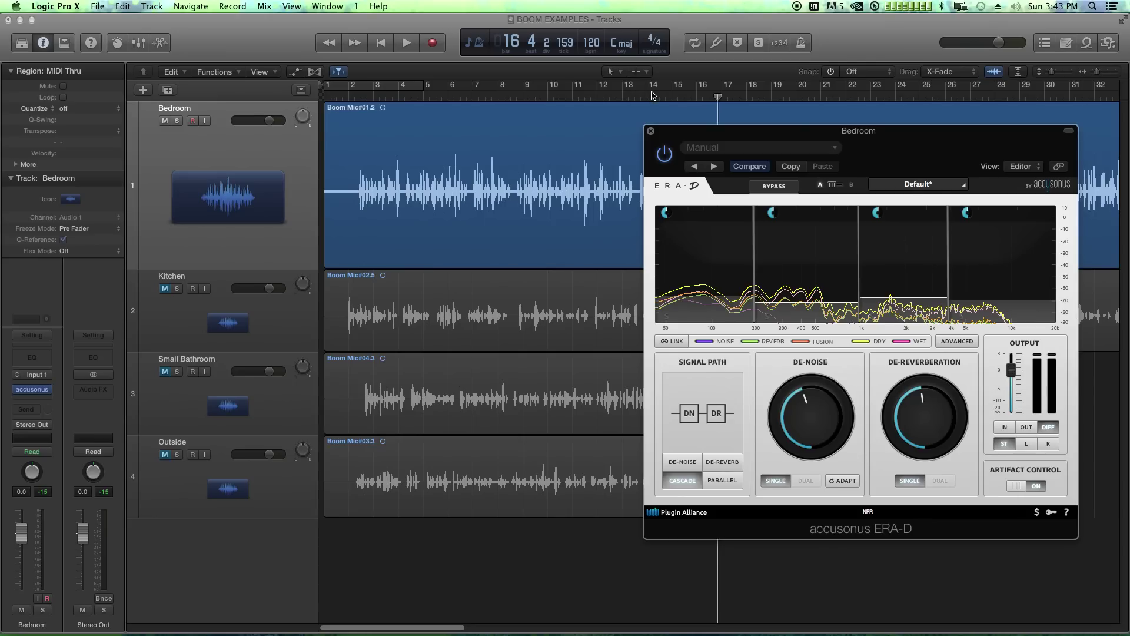
key("space")
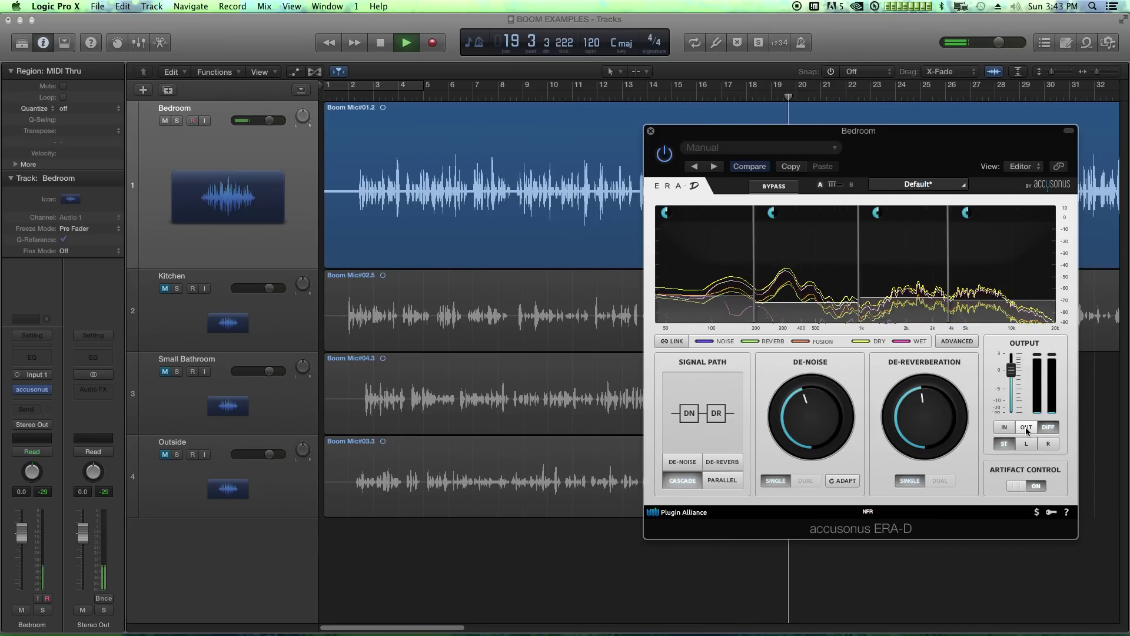
key("space")
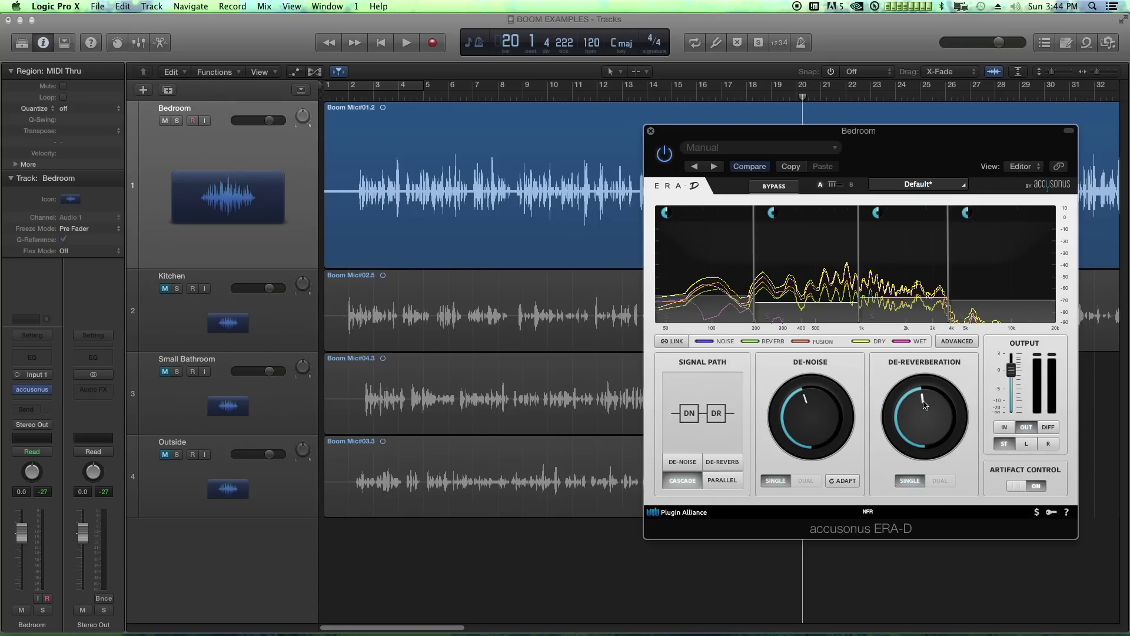
Close the Bedroom plug-in window, zoom out the timeline, then mute the Bedroom track and unmute the Kitchen track
mouse_move(669, 248)
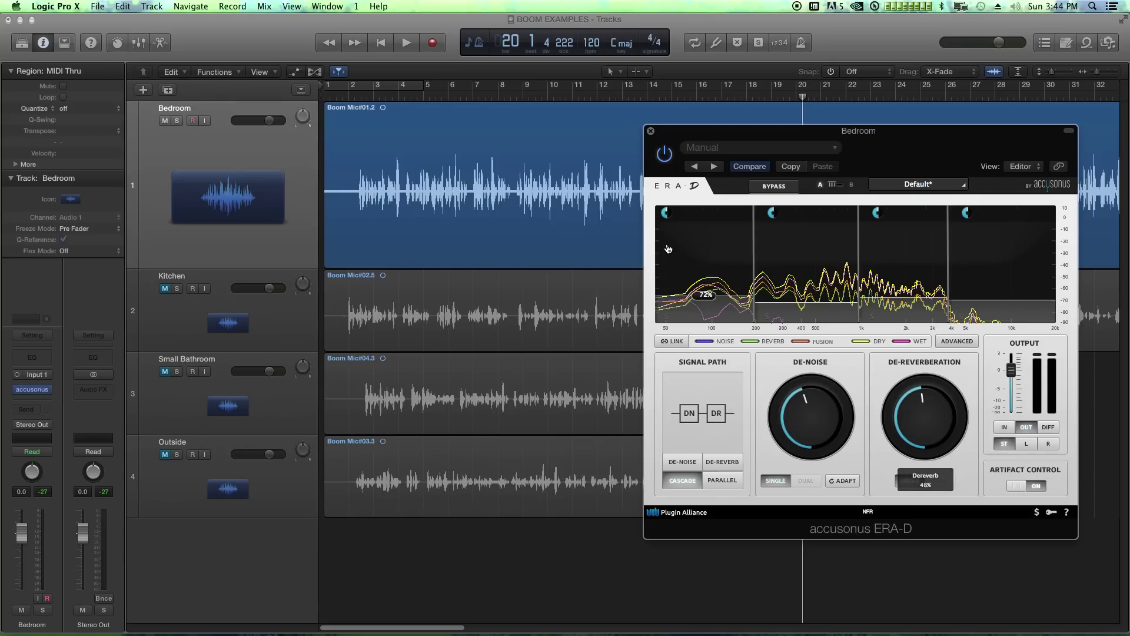
left_click(651, 132)
key("super+Left")
key("super+Left")
key("super+Left")
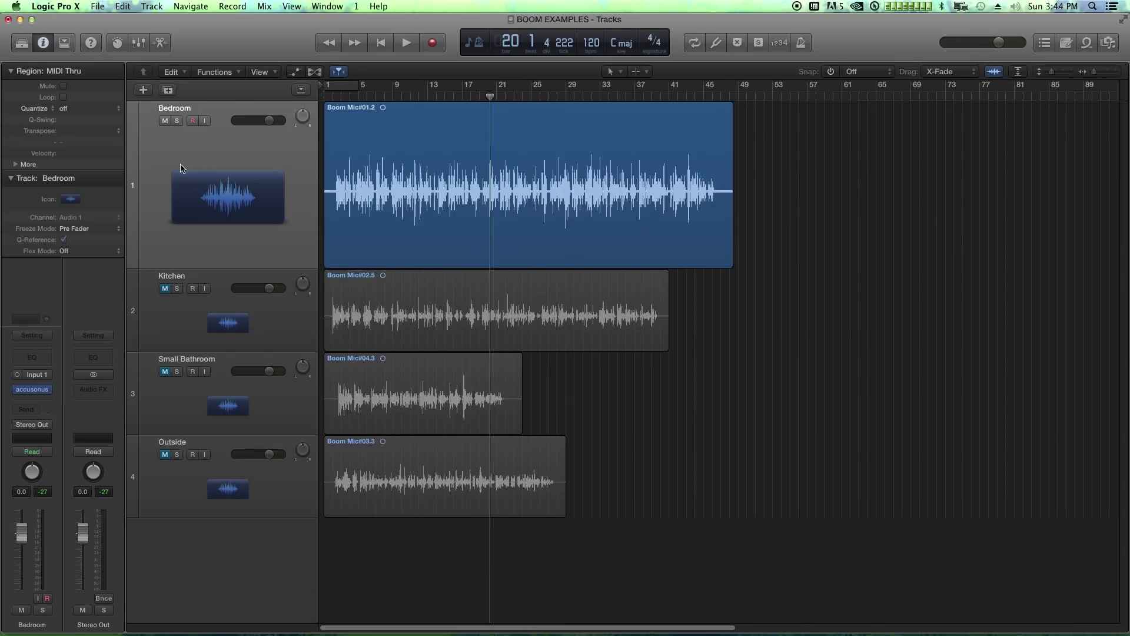
left_click(164, 120)
left_click(165, 289)
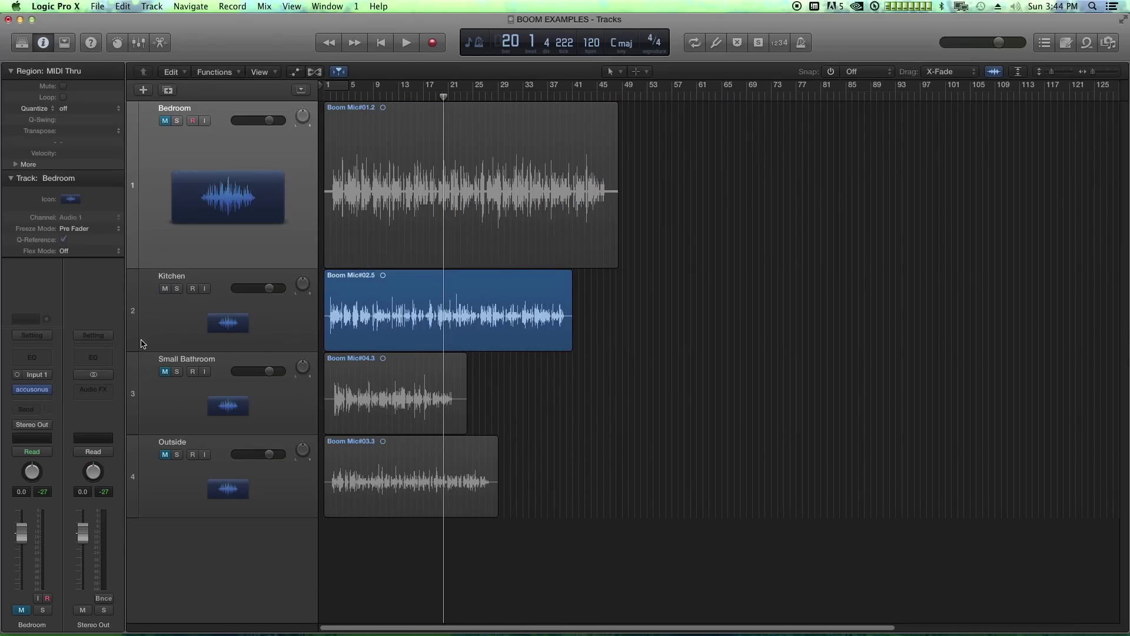
Select the Kitchen track, increase its height, return the playhead to the start and zoom in on its region
left_click(140, 349)
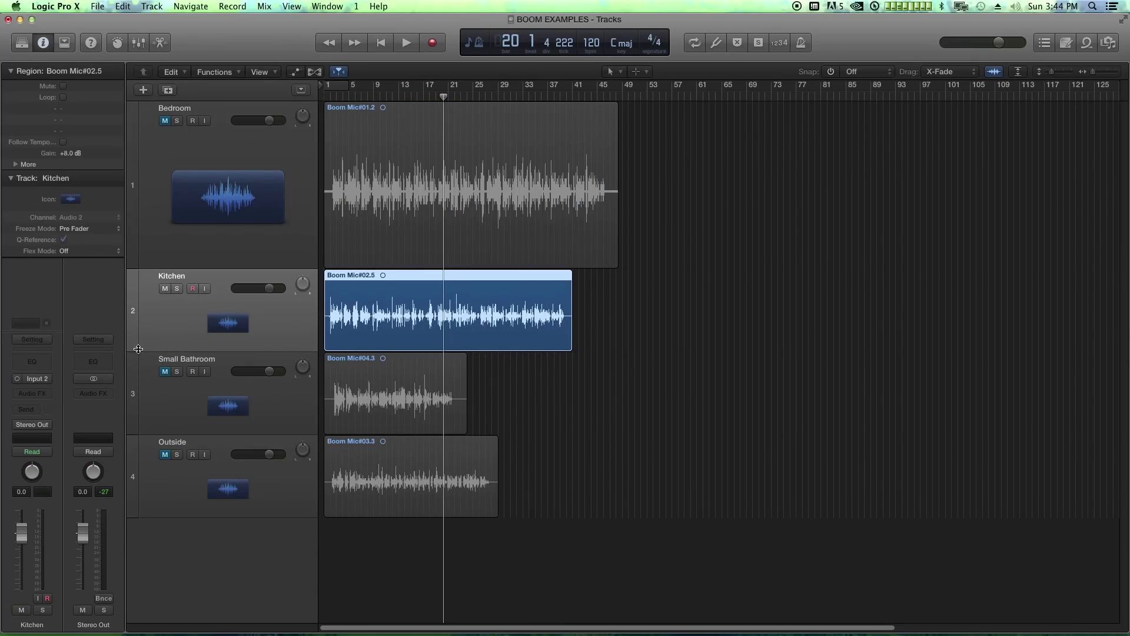
left_click_drag(138, 349, 138, 393)
left_click(634, 357)
key("Return")
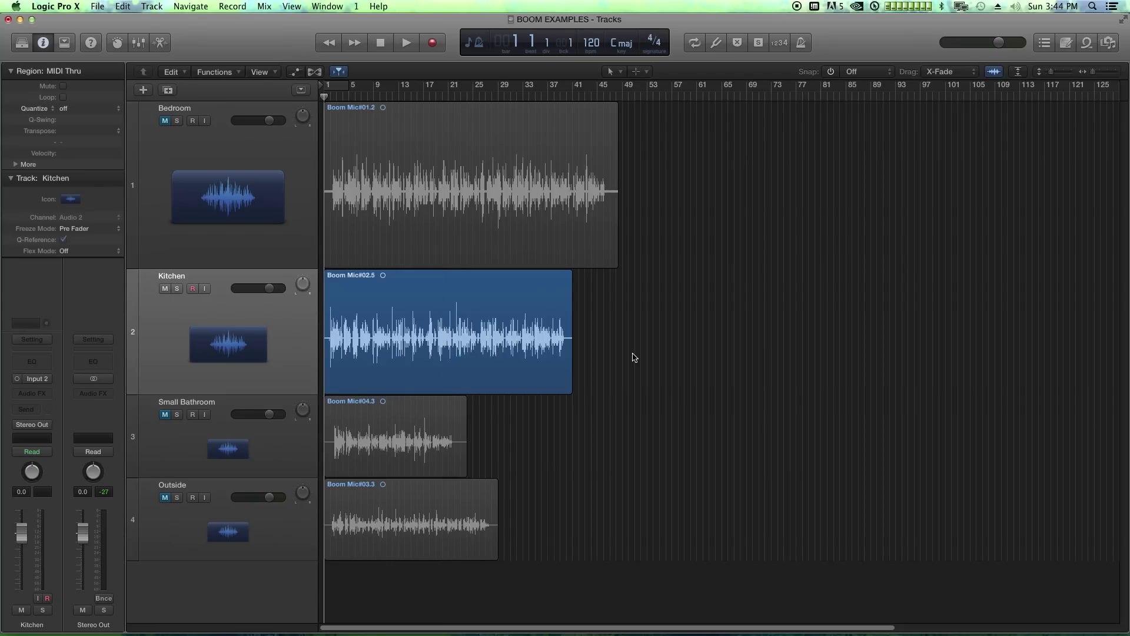
key("z")
left_click(208, 336)
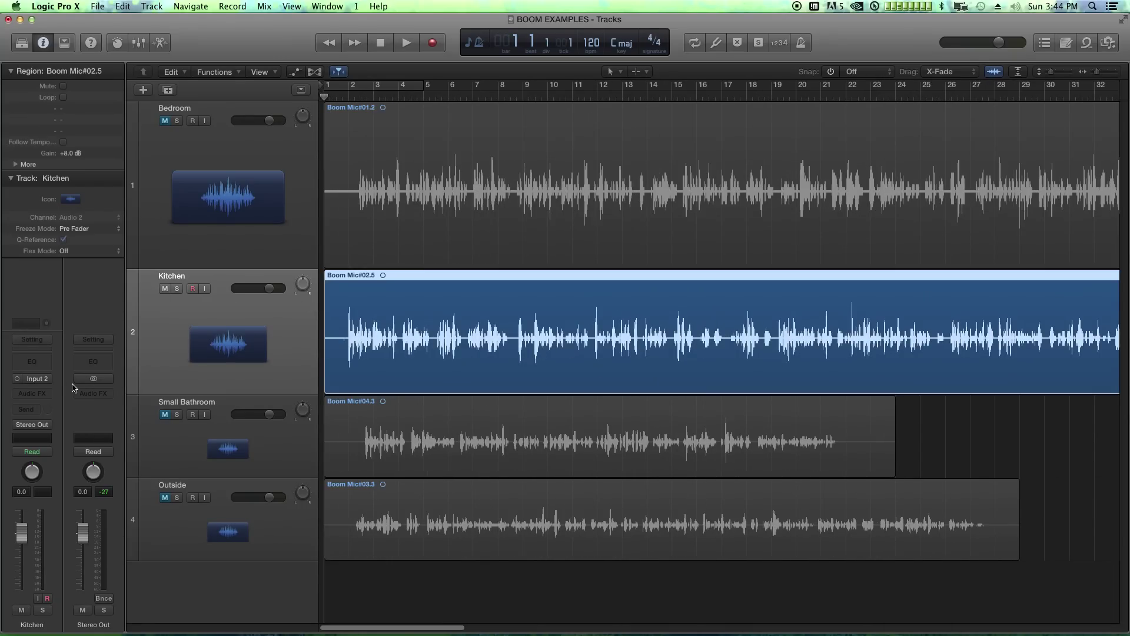
Insert the mono Plugin Alliance accusonus ERA-D Audio Unit on the Kitchen track and move its window clear of the track headers
left_click(34, 395)
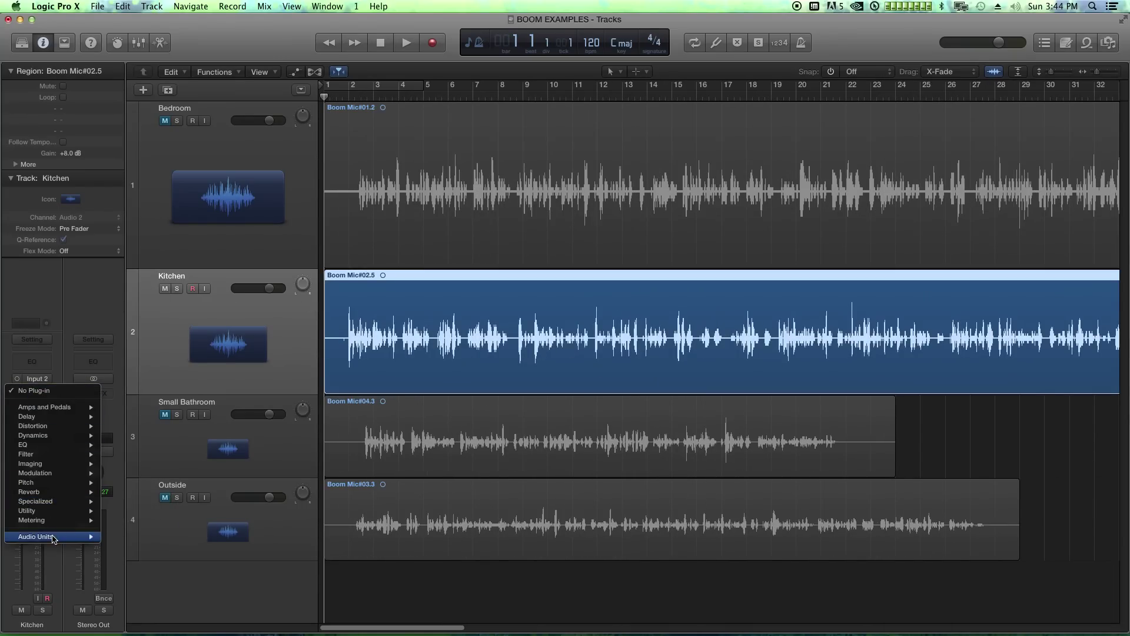
mouse_move(54, 538)
mouse_move(155, 558)
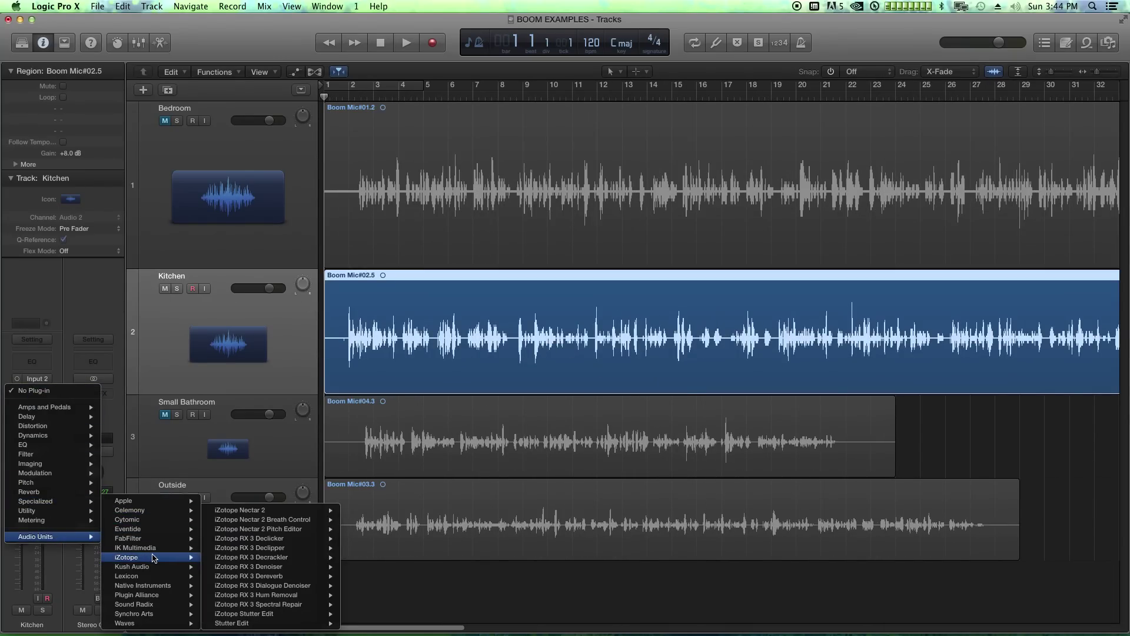
mouse_move(149, 616)
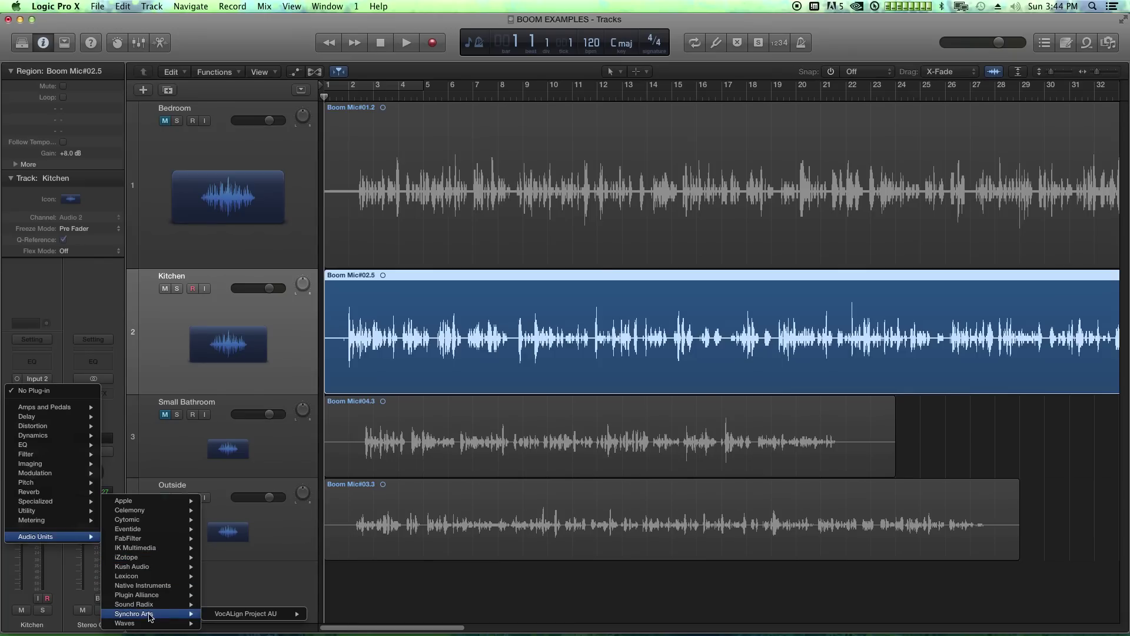
mouse_move(150, 596)
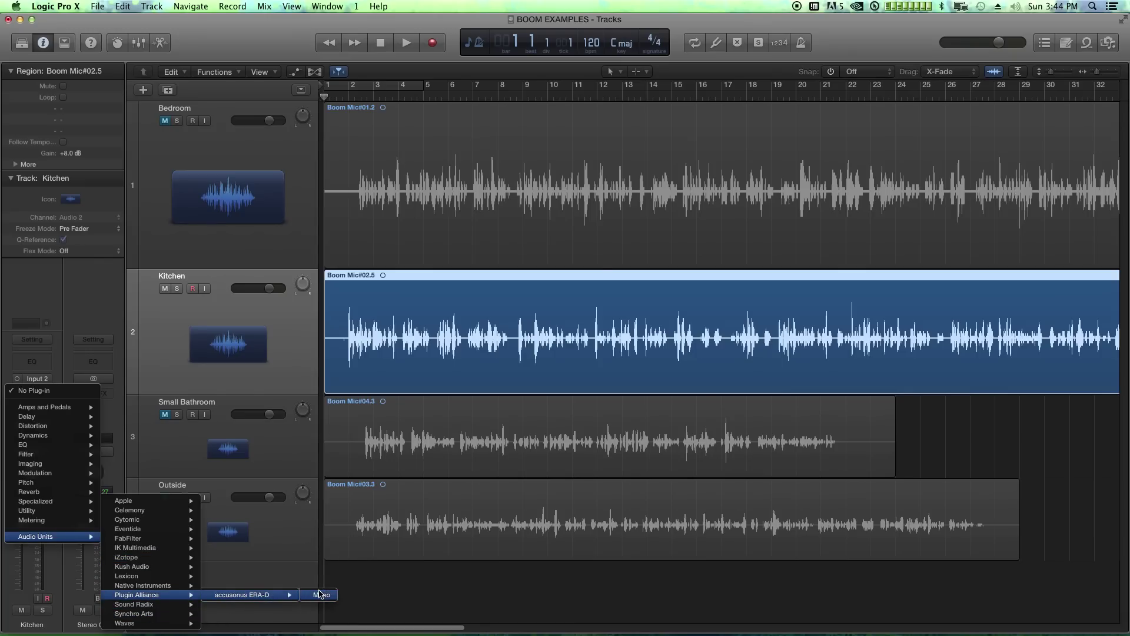
left_click(321, 596)
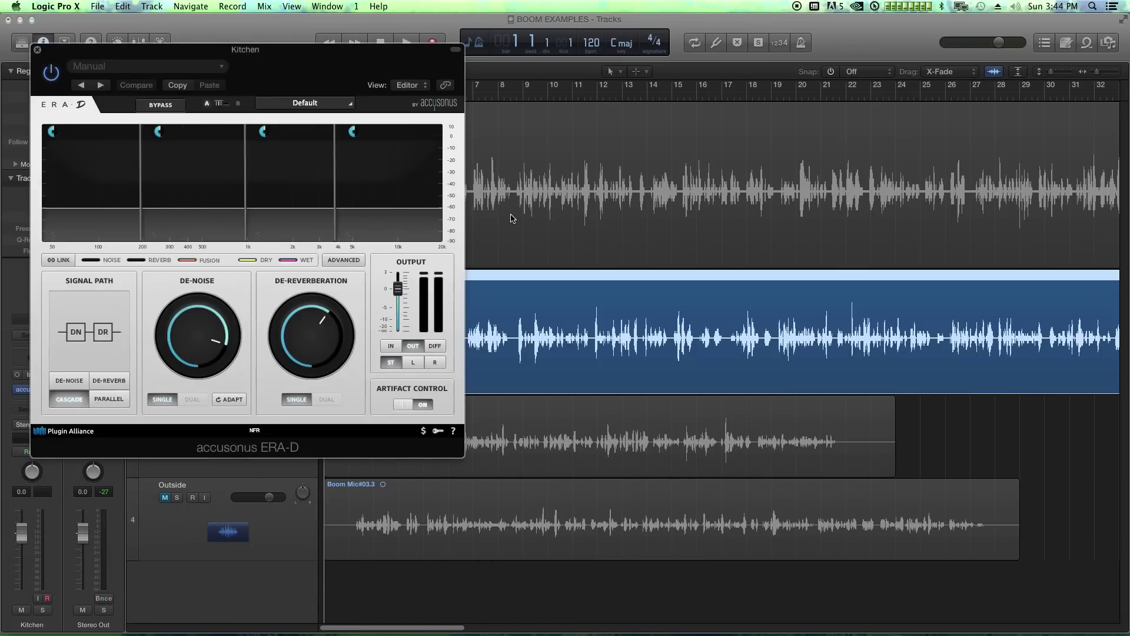
left_click_drag(326, 45, 893, 122)
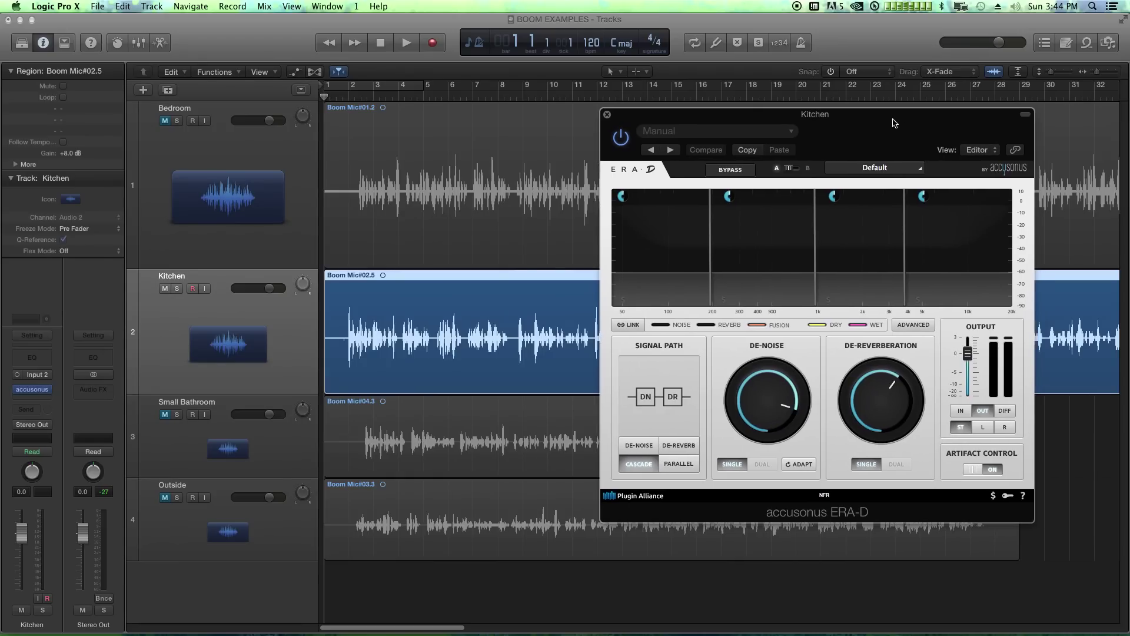
Set De-Noise, De-Reverberation and all four band levels to 0%, and set output monitoring to IN
left_click_drag(783, 404, 783, 447)
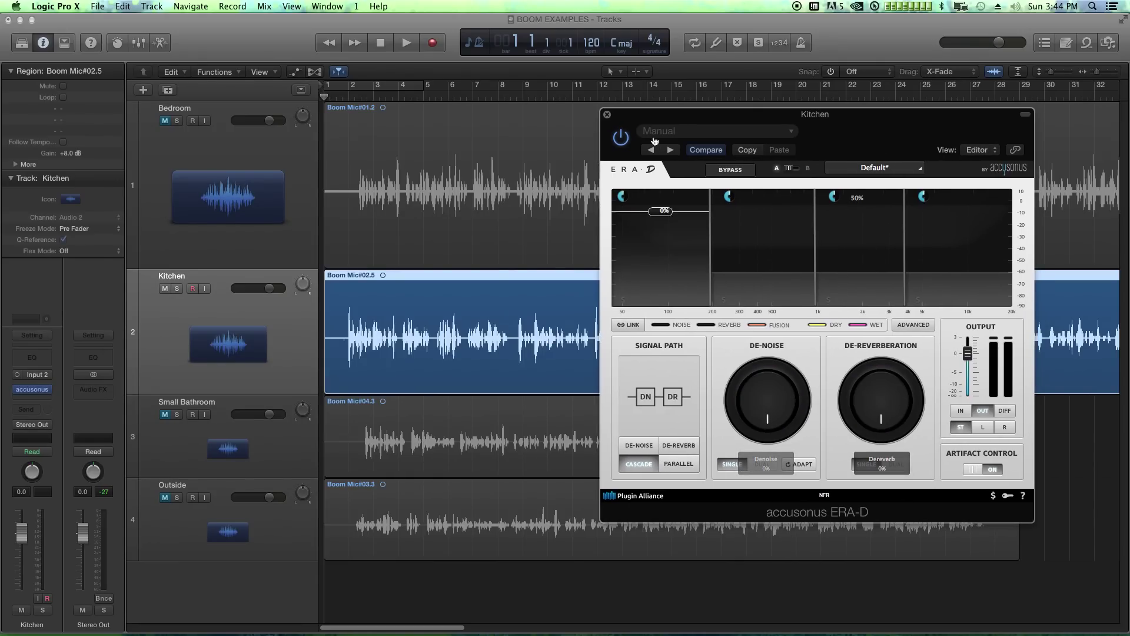
left_click_drag(857, 290, 893, 167)
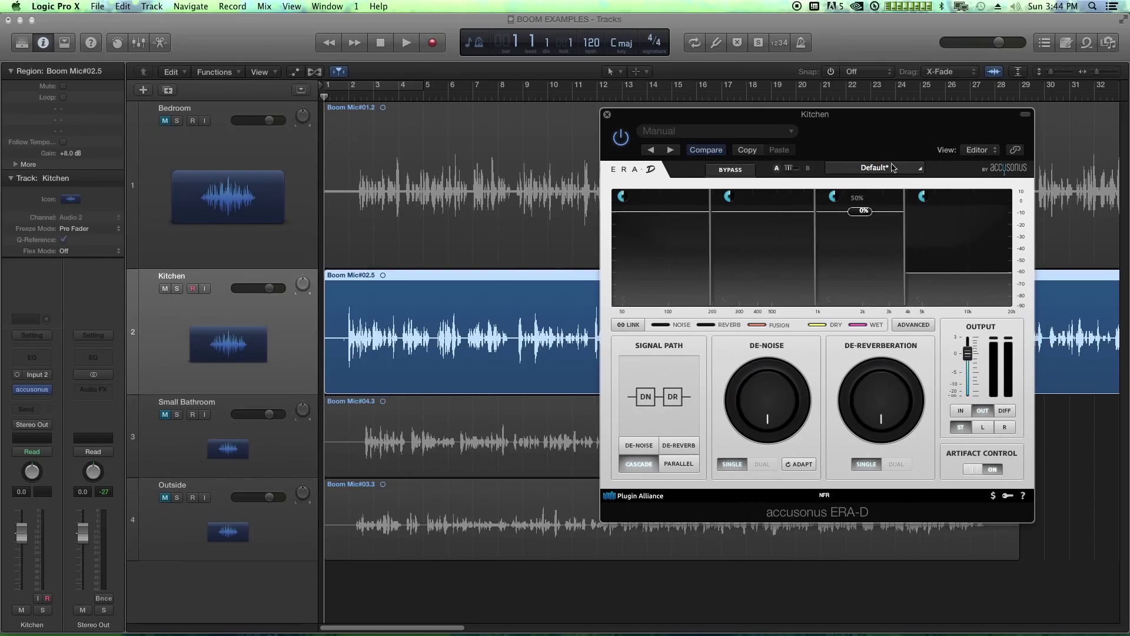
left_click_drag(966, 274, 907, 156)
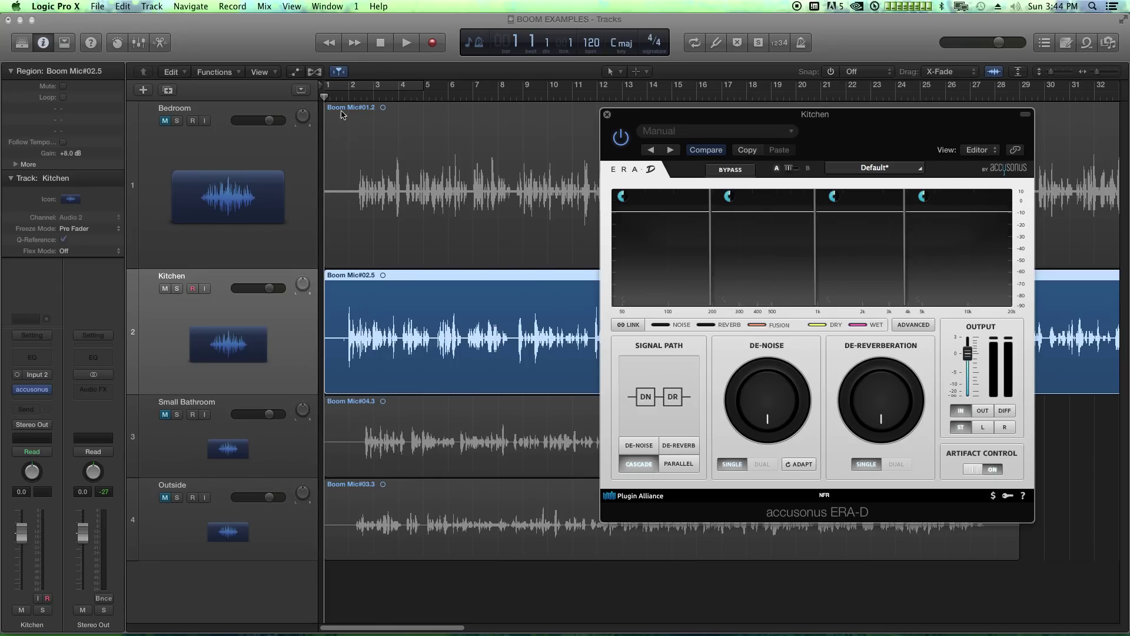
Play the Kitchen recording and lower the four band level lines down towards the signal's spectrum
key("space")
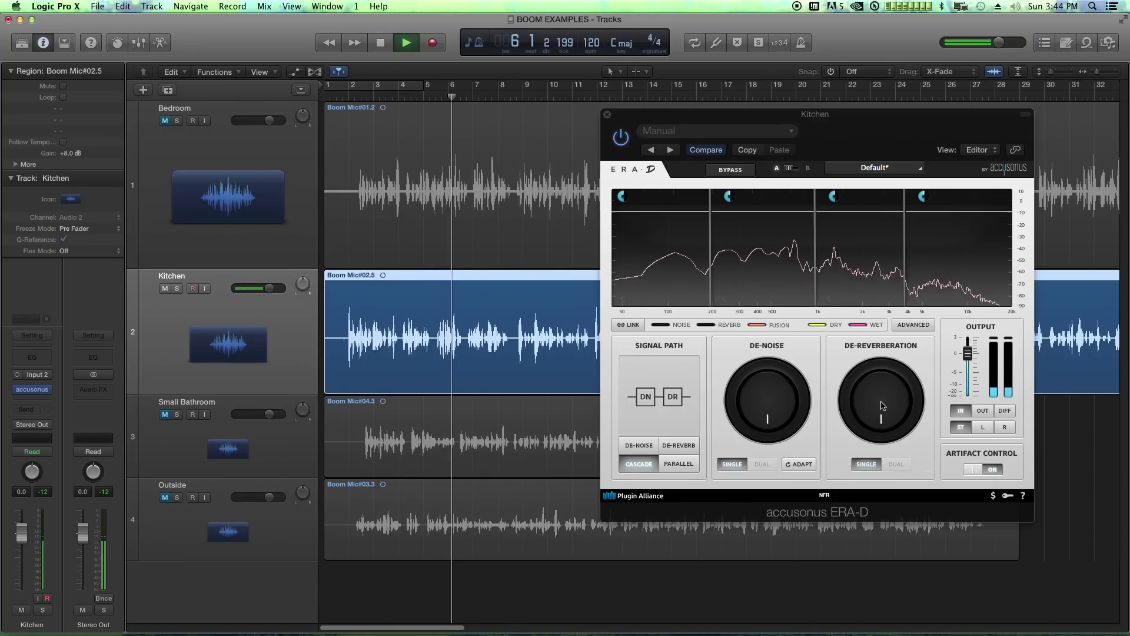
left_click_drag(958, 220, 967, 257)
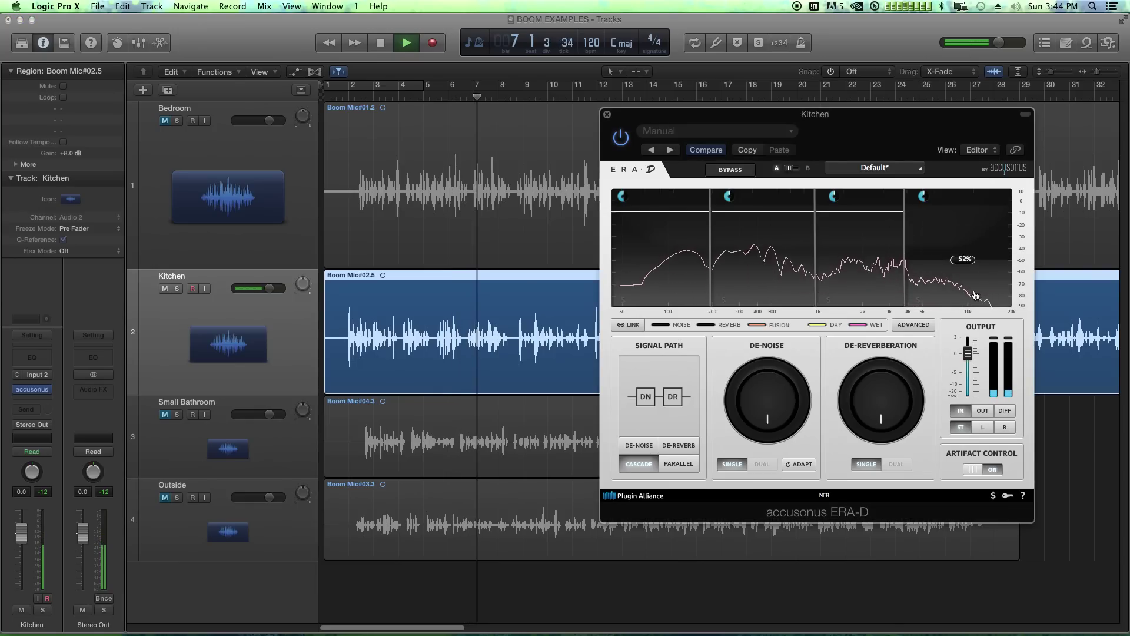
left_click_drag(852, 216, 847, 277)
left_click_drag(677, 212, 671, 299)
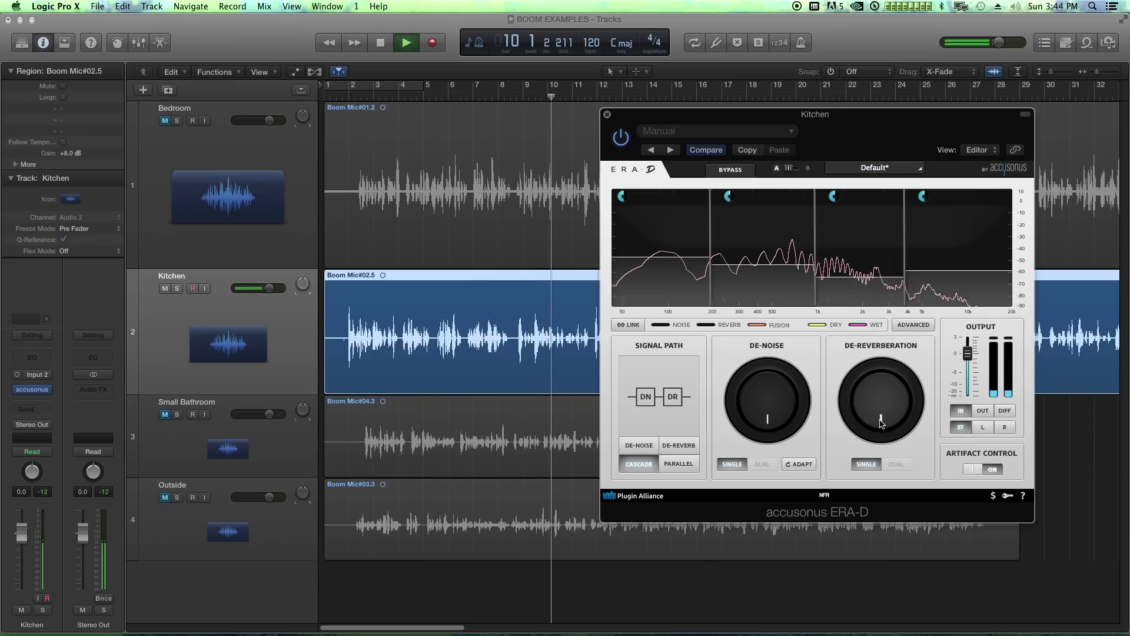
Raise De-Reverberation to well above half and De-Noise to a moderate amount during playback, then stop playback
left_click_drag(884, 416, 877, 291)
mouse_move(766, 412)
left_mouse_down()
mouse_move(763, 333)
mouse_move(782, 406)
left_mouse_up()
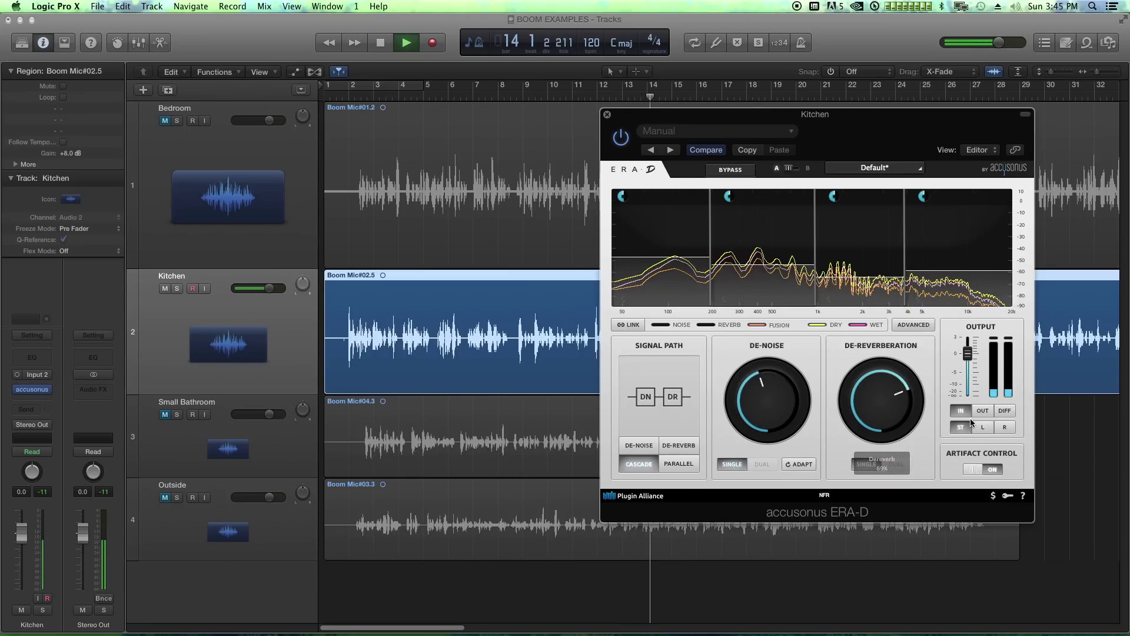
key("space")
Play from bar 4 with monitoring on OUT, setting De-Noise to 40%, De-Reverberation to 63%, the third band to 77% and lowering the fourth band
left_click(402, 99)
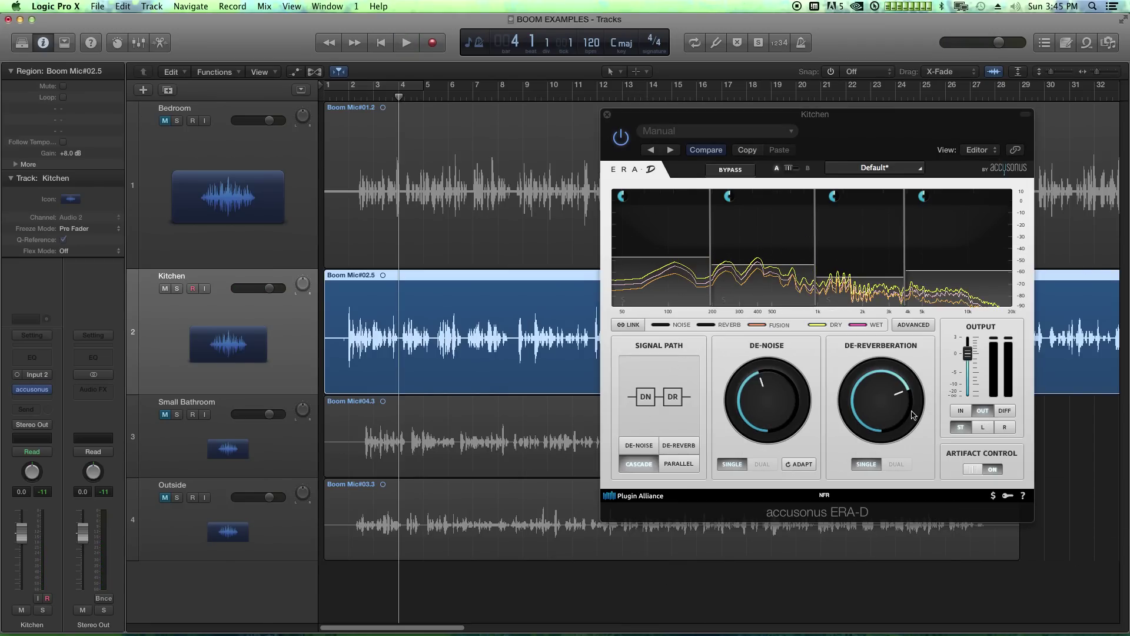
key("space")
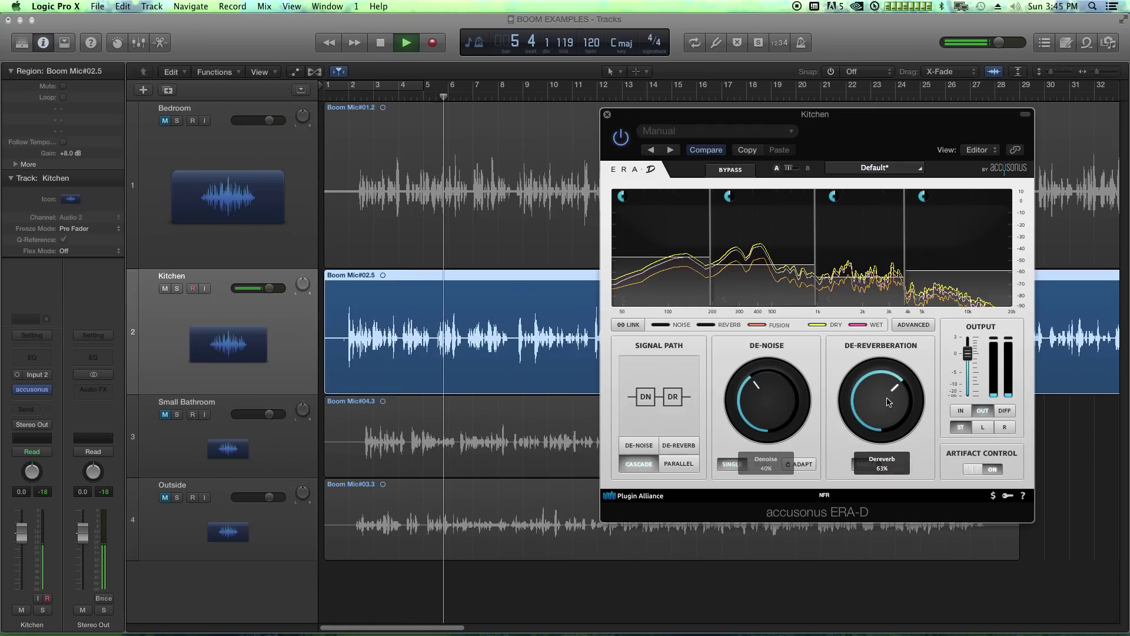
mouse_move(863, 282)
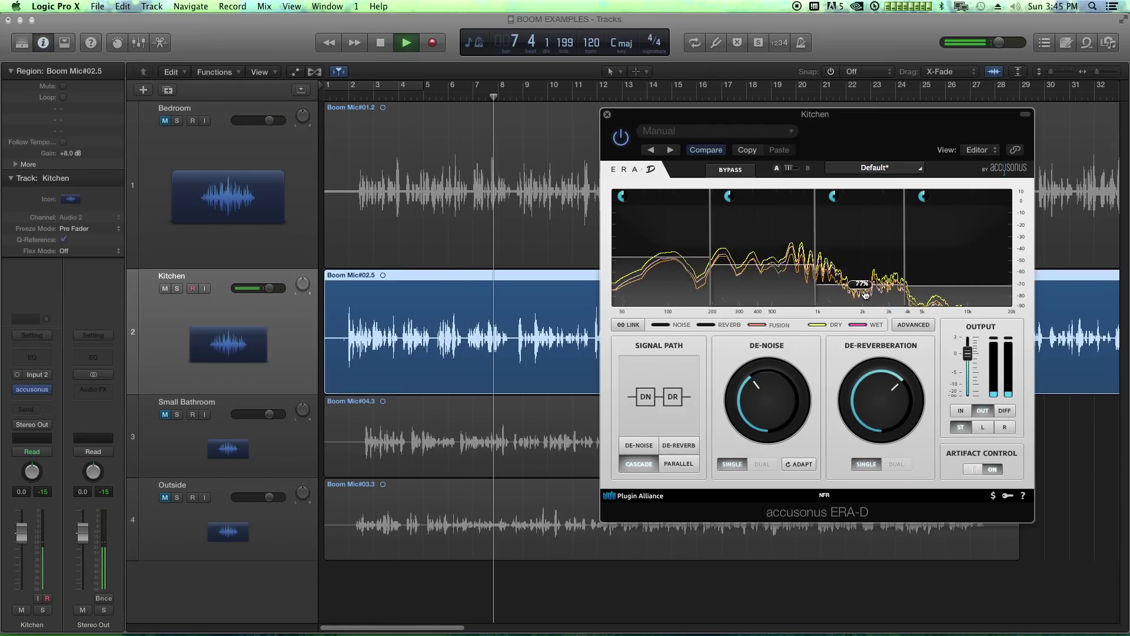
mouse_move(964, 279)
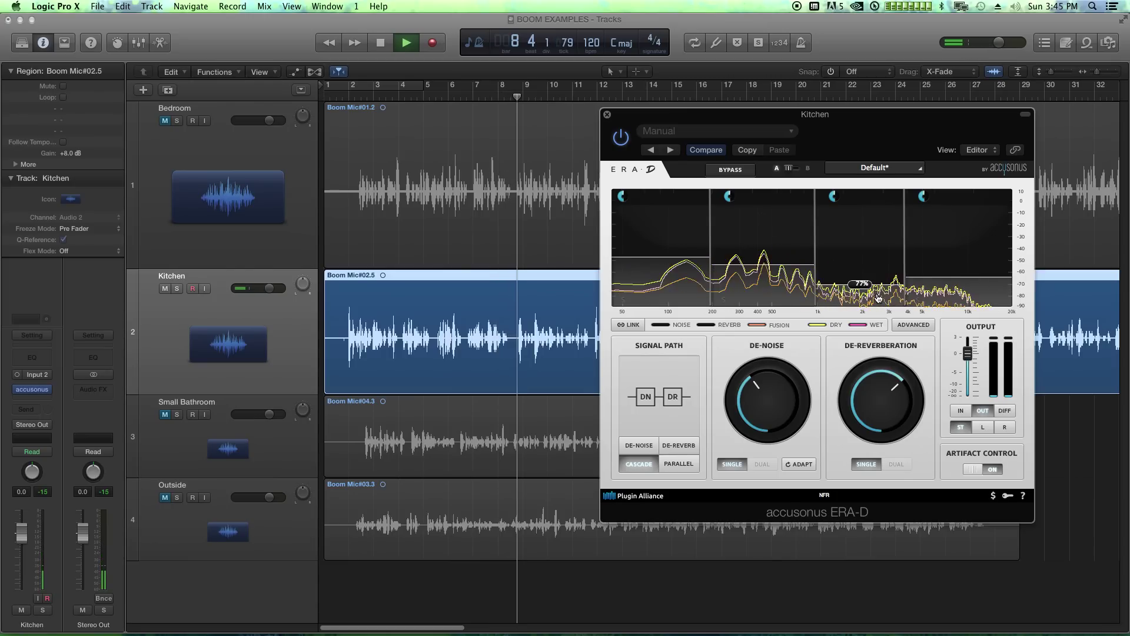
Switch to the parallel signal path balanced towards DR, set De-Noise to 58% and De-Reverberation to 65%, lower the first band slightly and stop playback
left_click(679, 464)
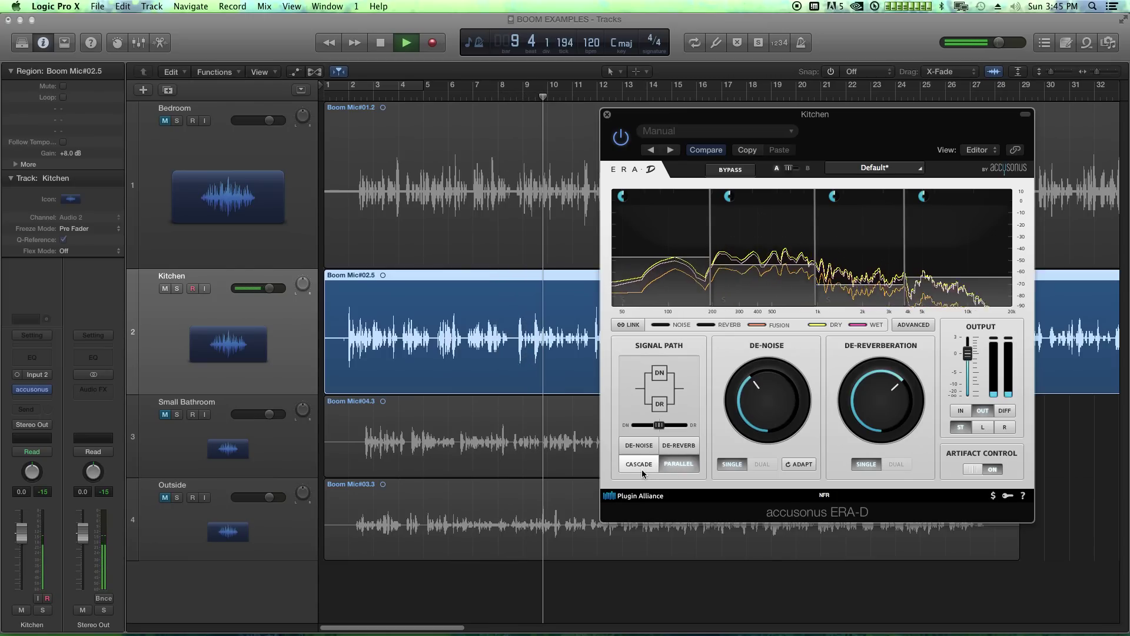
left_click_drag(659, 425, 678, 502)
left_click_drag(899, 417, 897, 398)
left_click_drag(792, 405, 793, 385)
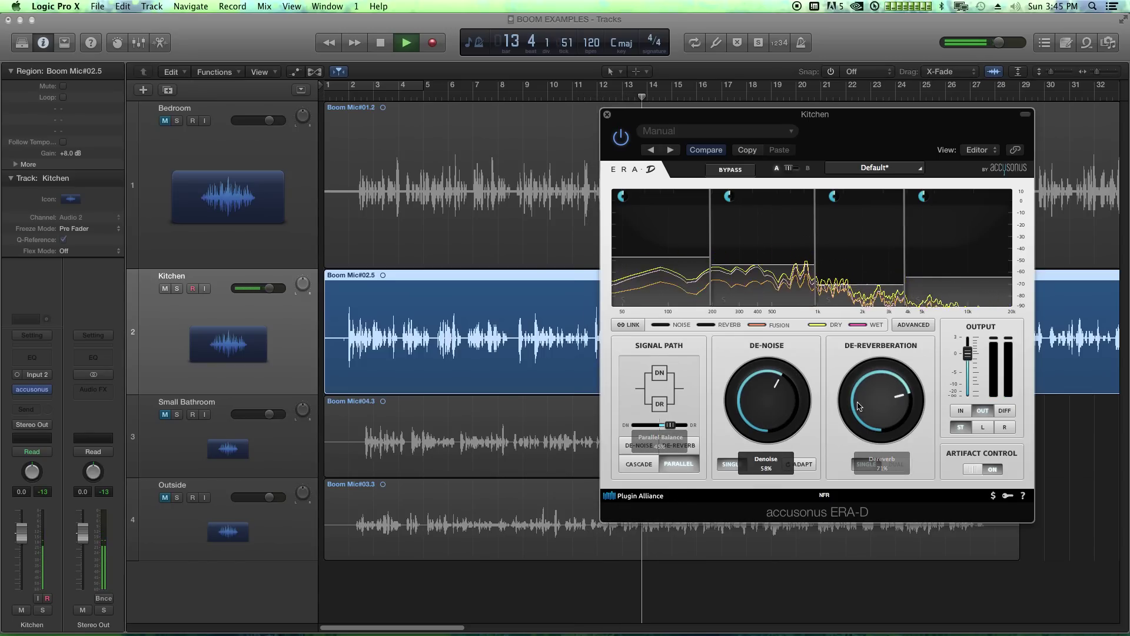
left_click_drag(878, 405, 873, 419)
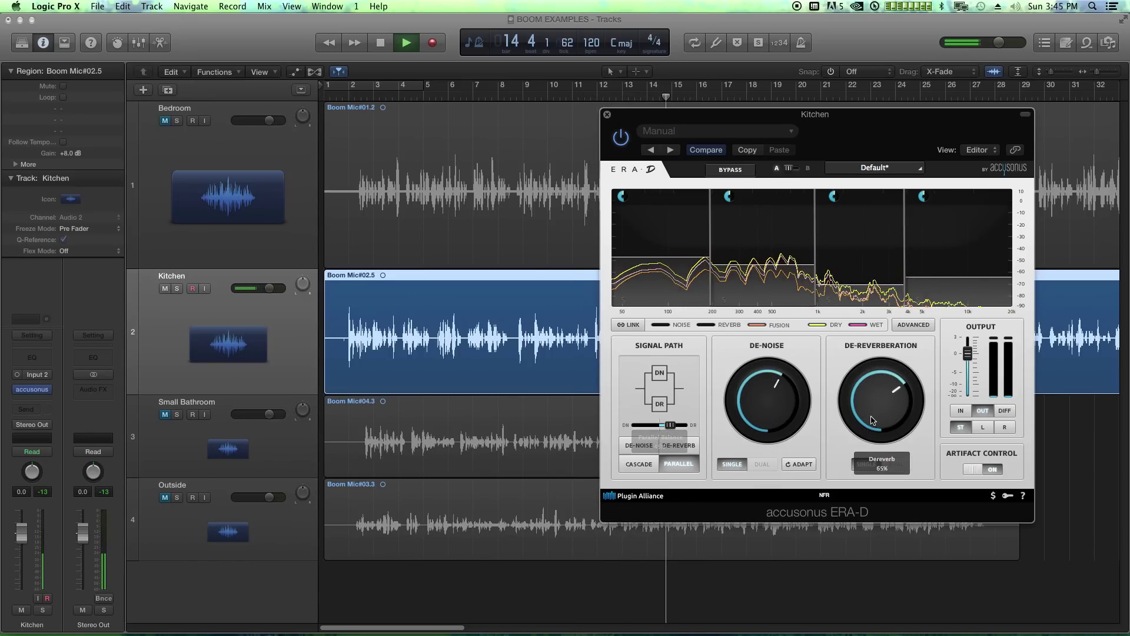
mouse_move(765, 263)
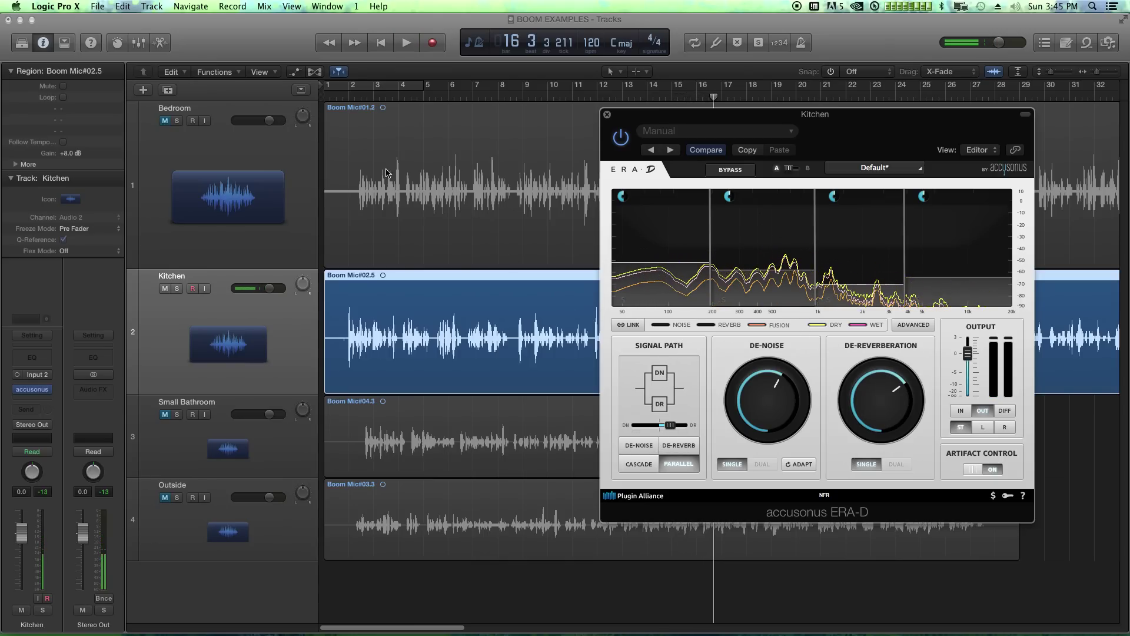
key("space")
Compare the Kitchen recording from around bar 2 with the plug-in switched off and switched on
left_click(620, 138)
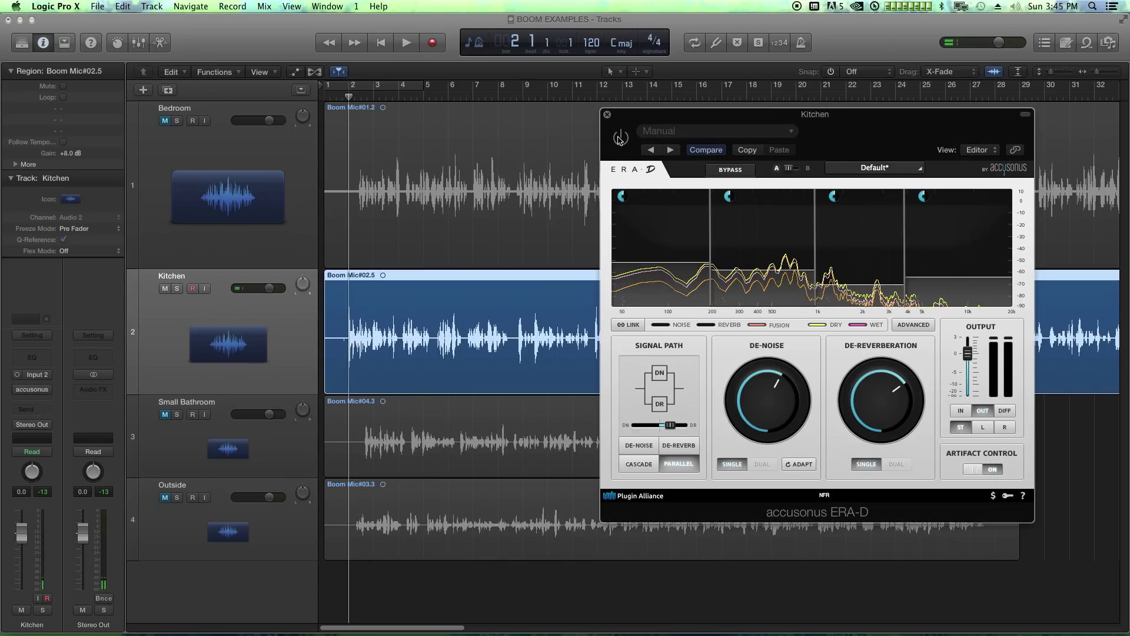
key("space")
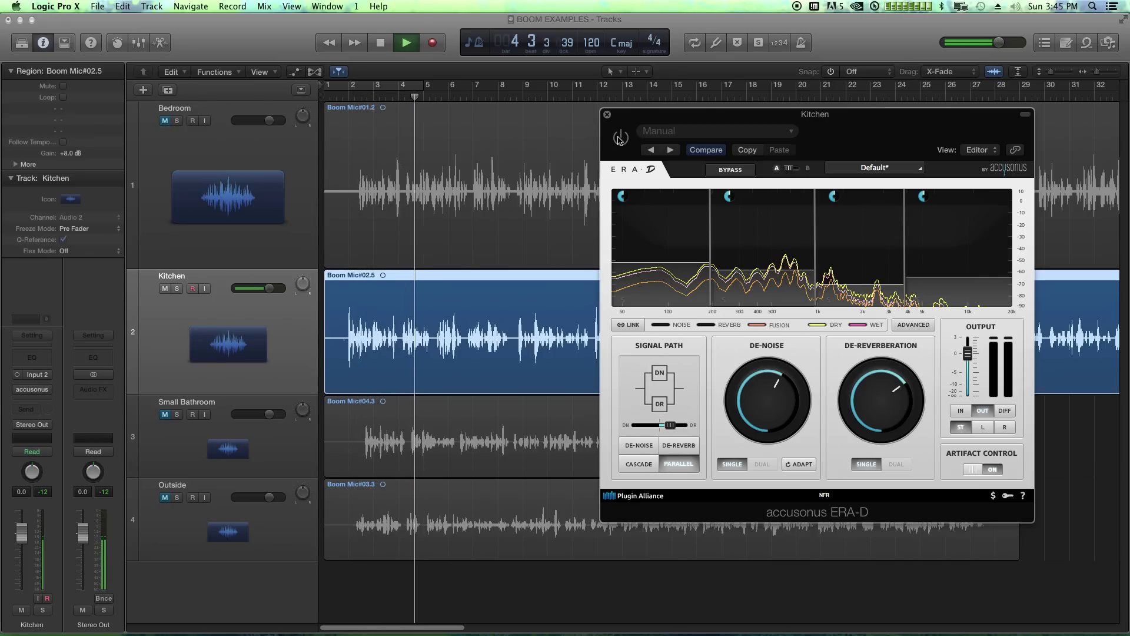
key("space")
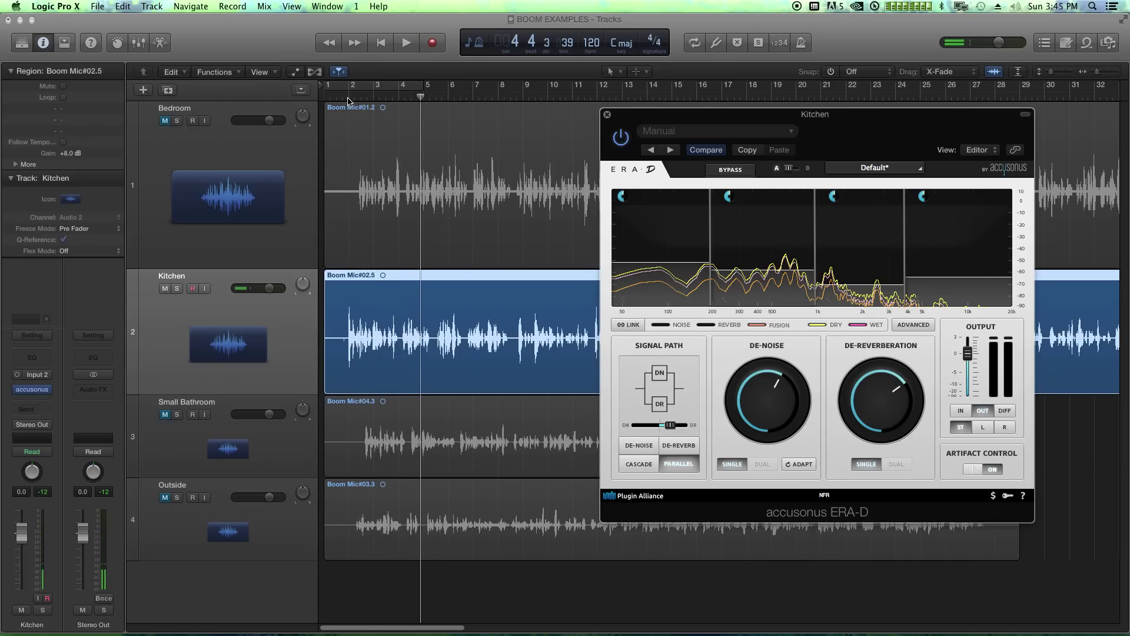
left_click(347, 99)
left_click(622, 141)
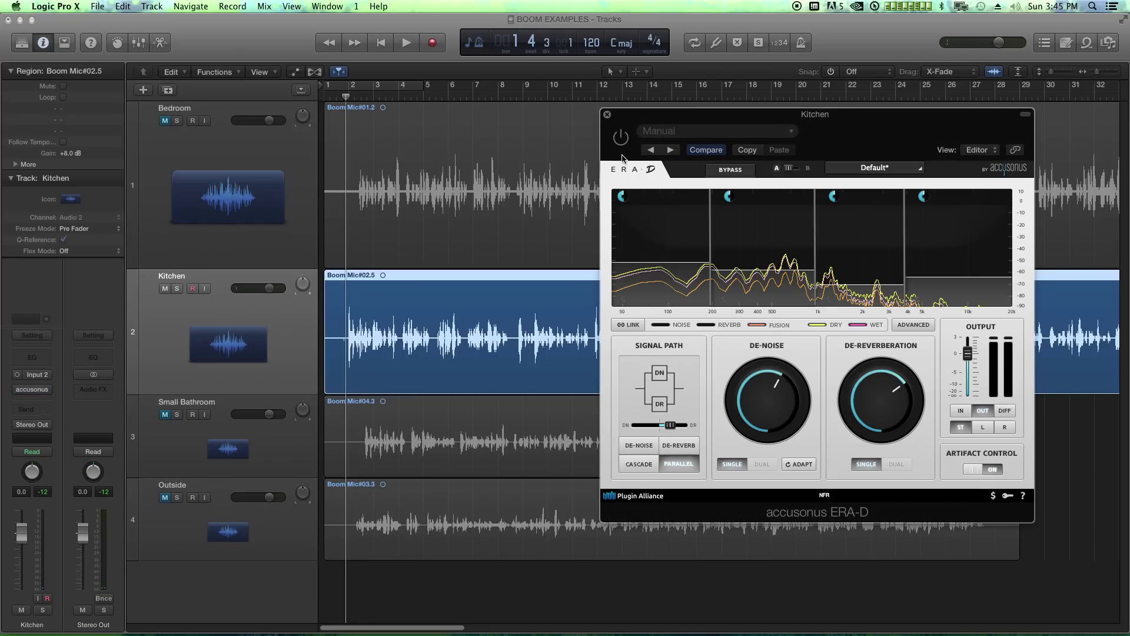
key("space")
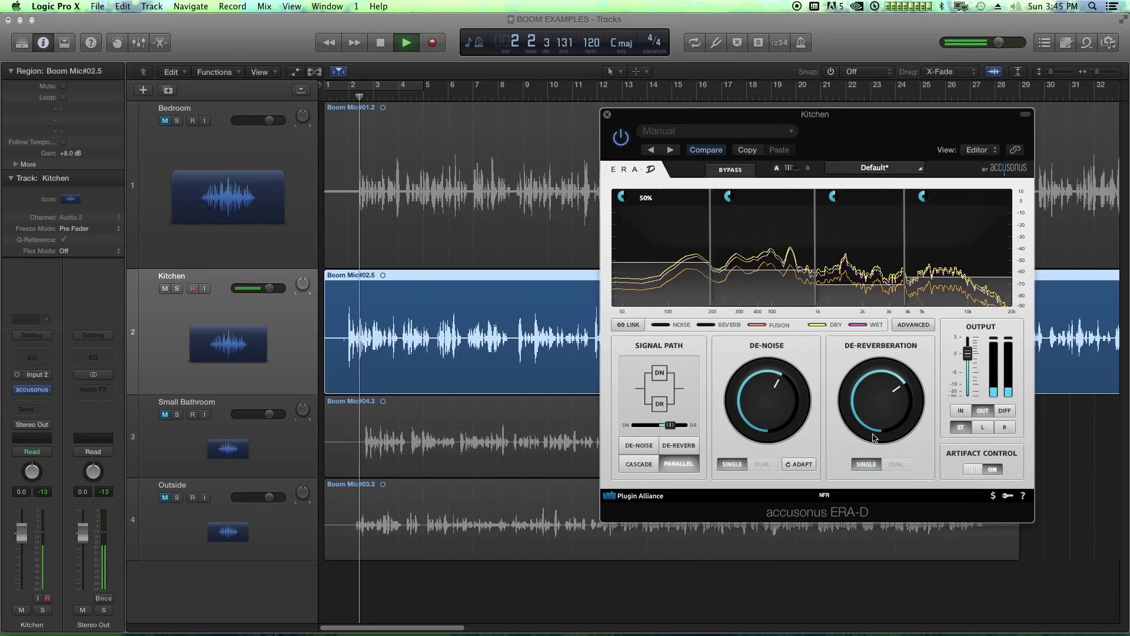
Raise De-Reverberation and De-Noise further while the Kitchen recording plays, comparing with the plug-in off and switching it back on
left_click_drag(885, 412, 886, 404)
left_click_drag(776, 410, 775, 400)
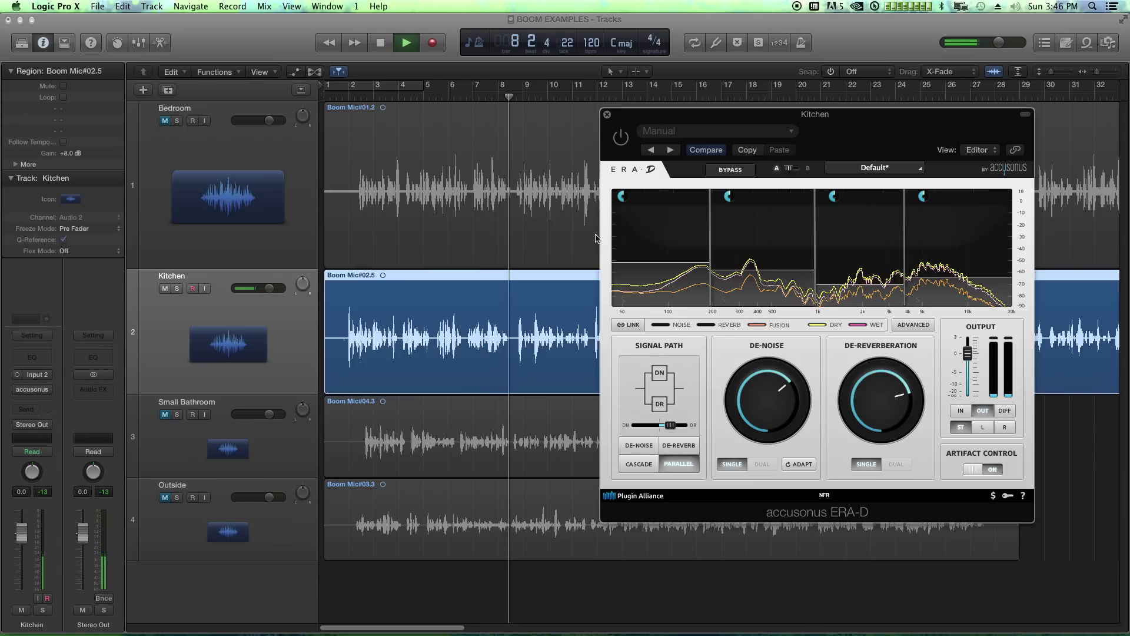
left_click(622, 139)
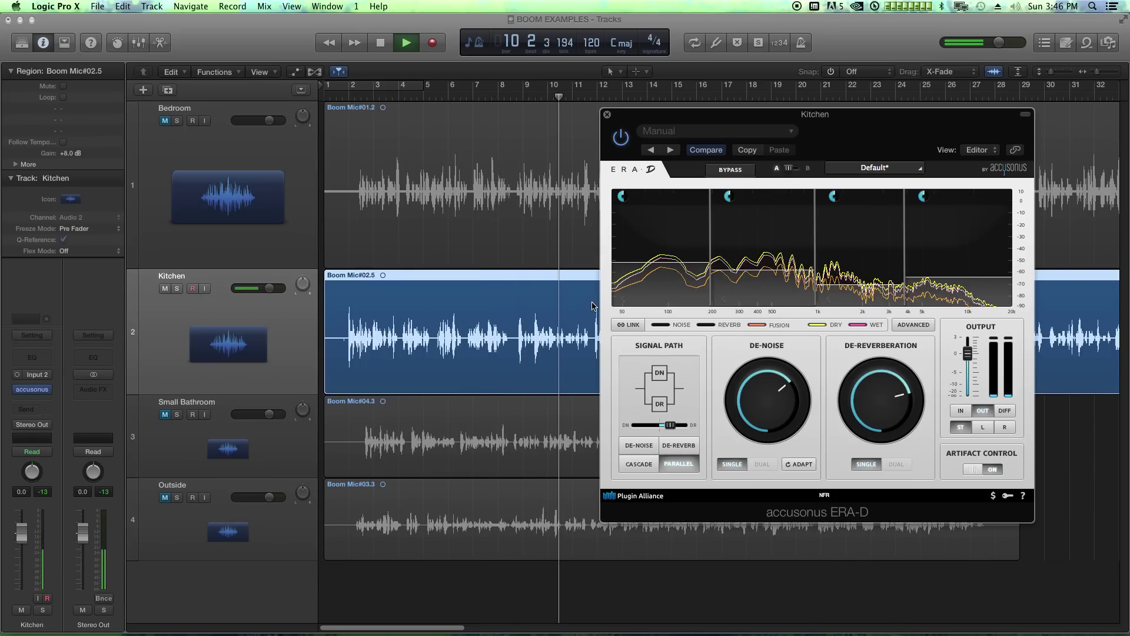
Set De-Reverberation to about 77%, stop playback, then nudge the parallel balance slightly towards DR and lower the fourth band
mouse_move(873, 264)
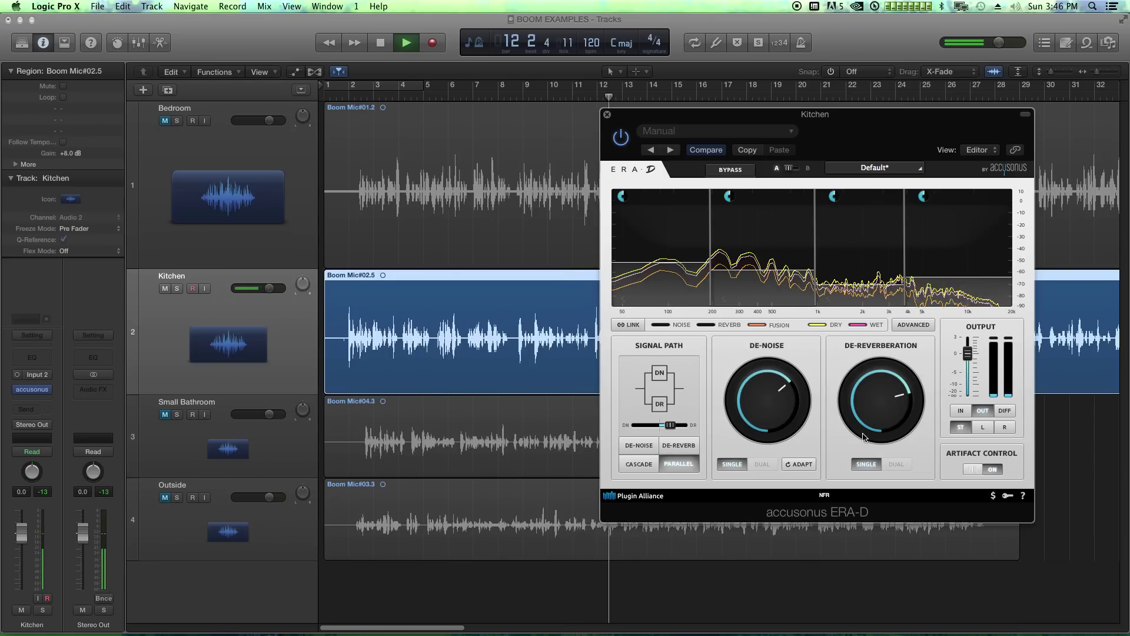
left_click_drag(863, 437, 797, 454)
key("space")
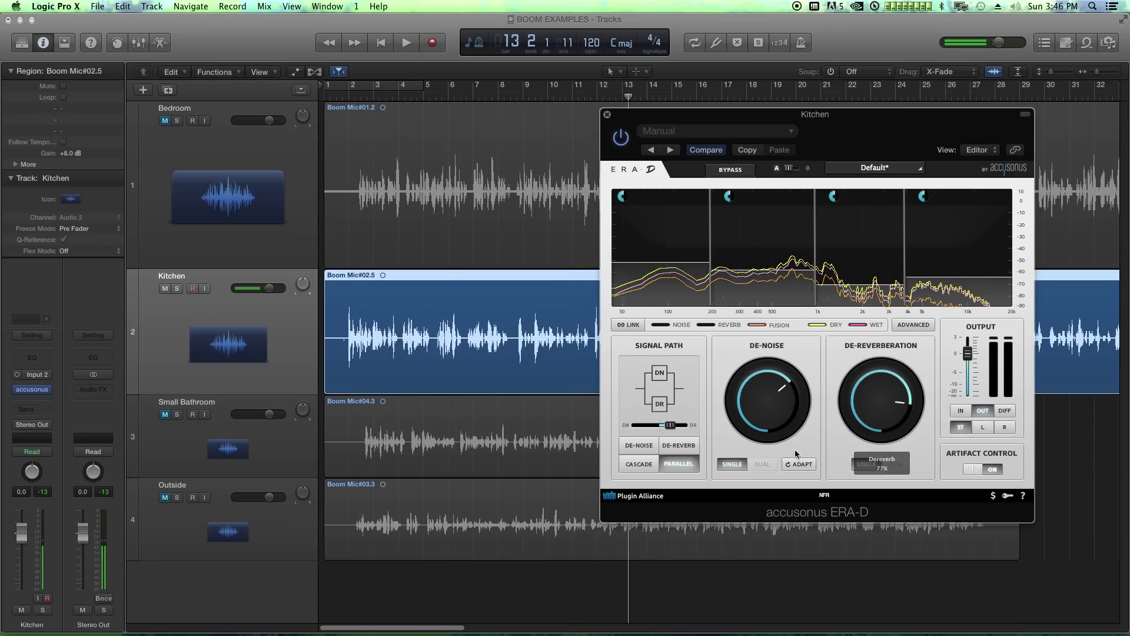
mouse_move(674, 426)
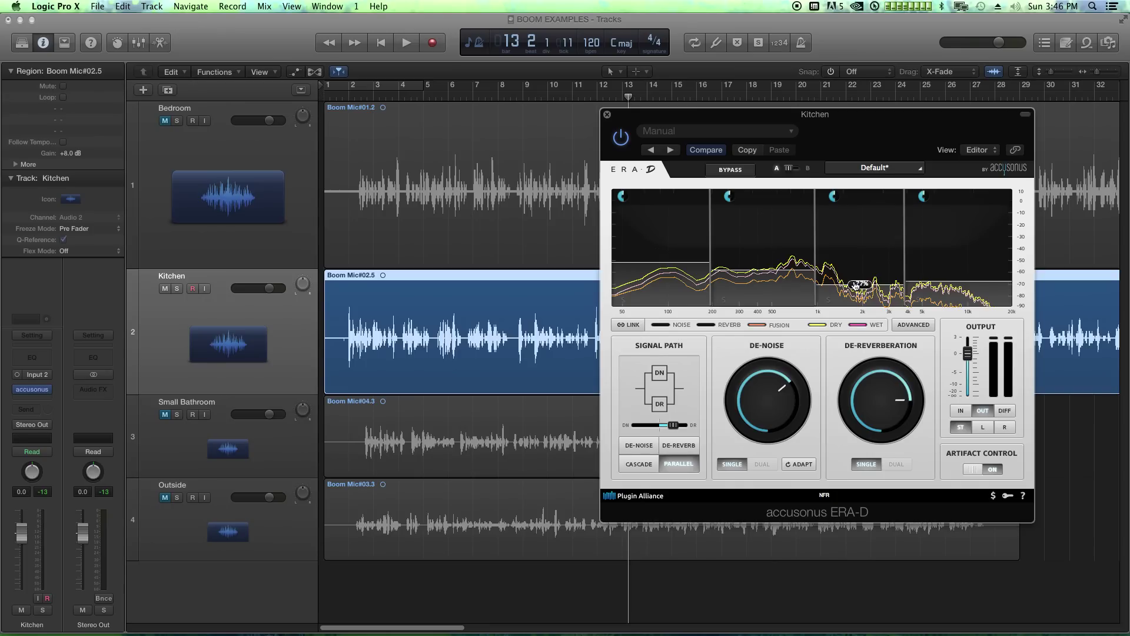
Close the Kitchen plug-in, mute Kitchen, unmute and select Small Bathroom, return to the start, and minimize the Bedroom and Kitchen track heights
left_click(607, 115)
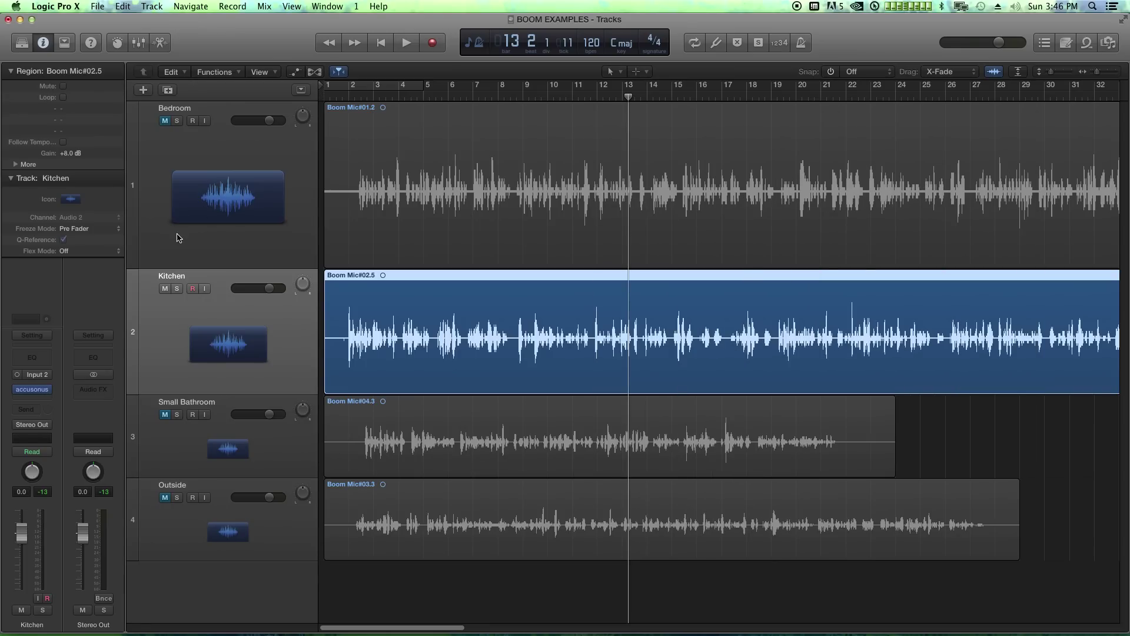
left_click(166, 289)
left_click(165, 415)
left_click(179, 438)
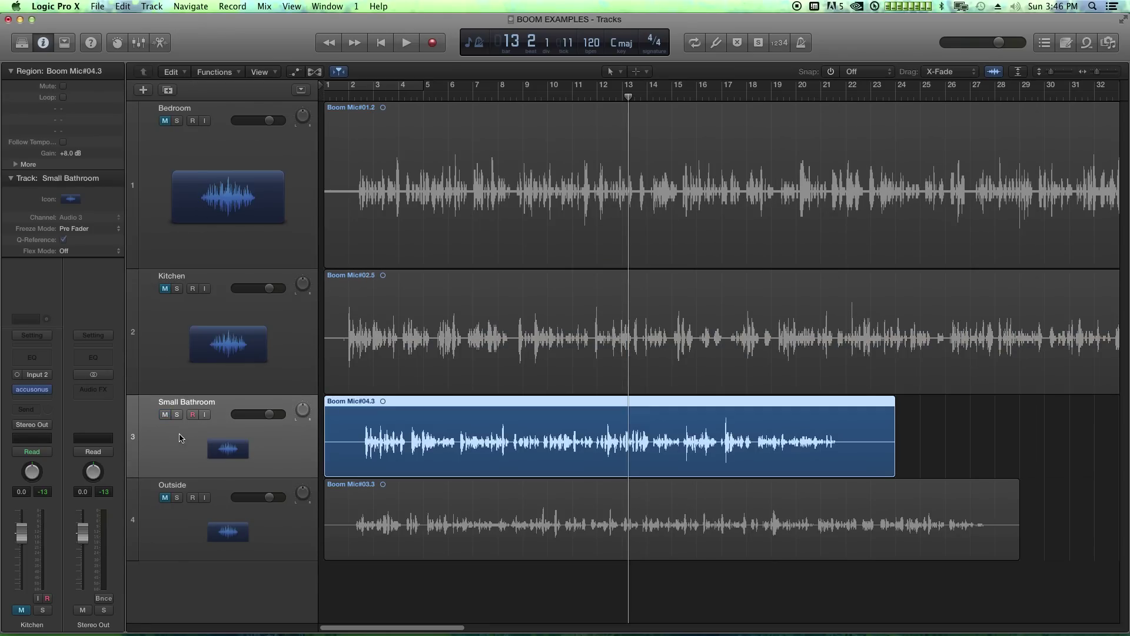
key("Return")
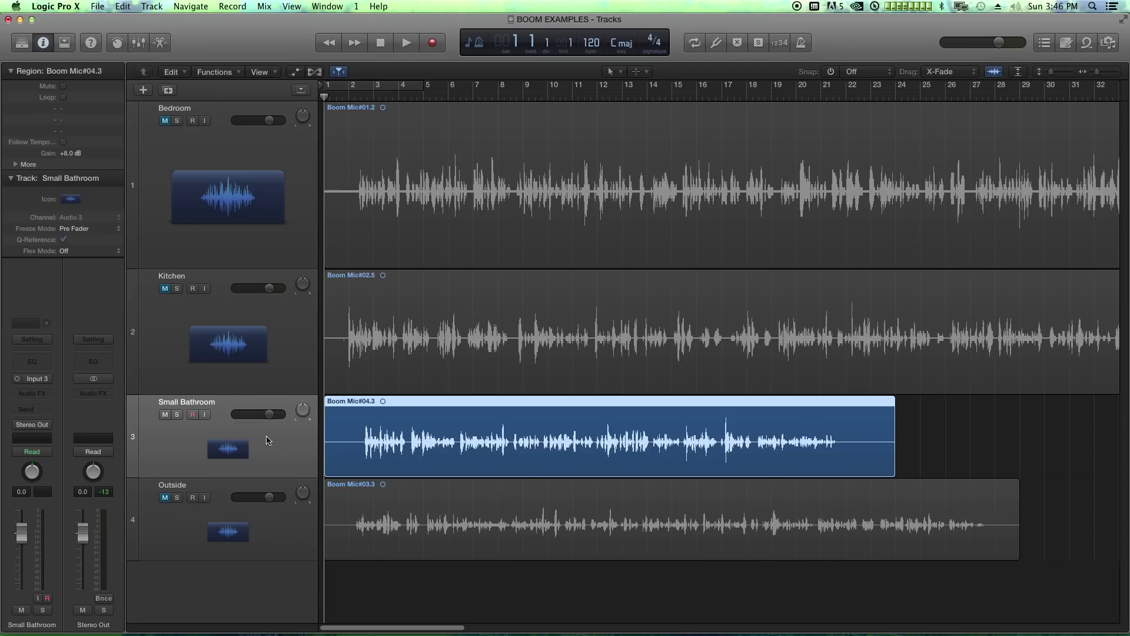
left_click_drag(182, 392, 159, 127)
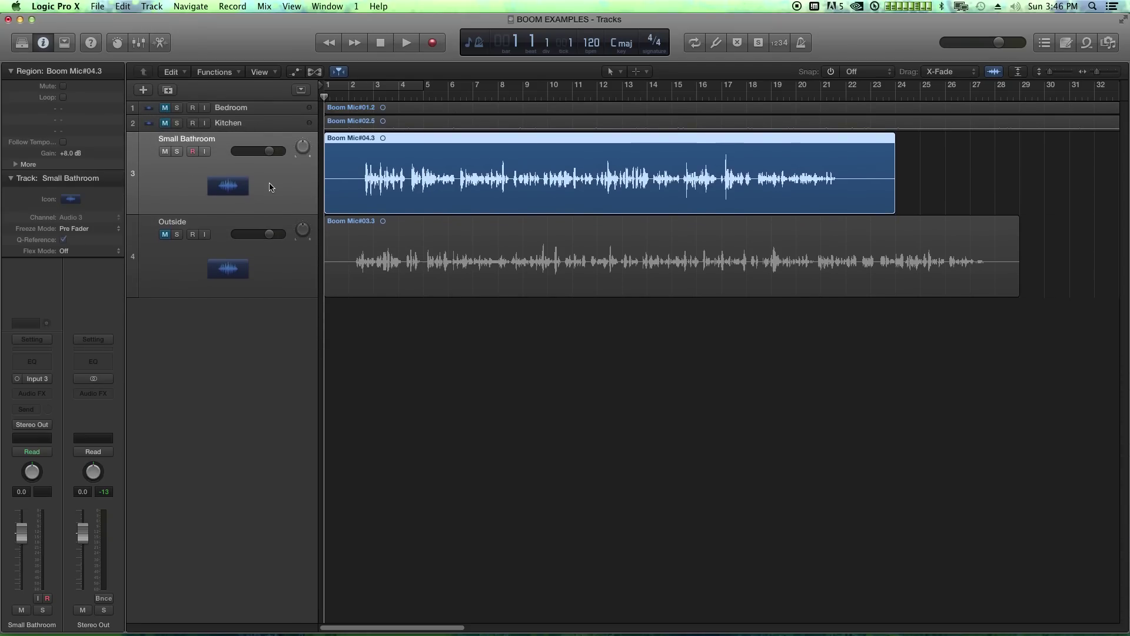
Play the unprocessed Small Bathroom recording and insert Plugin Alliance's accusonus ERA-D on its track, moving the plug-in window clear of the track controls
key("space")
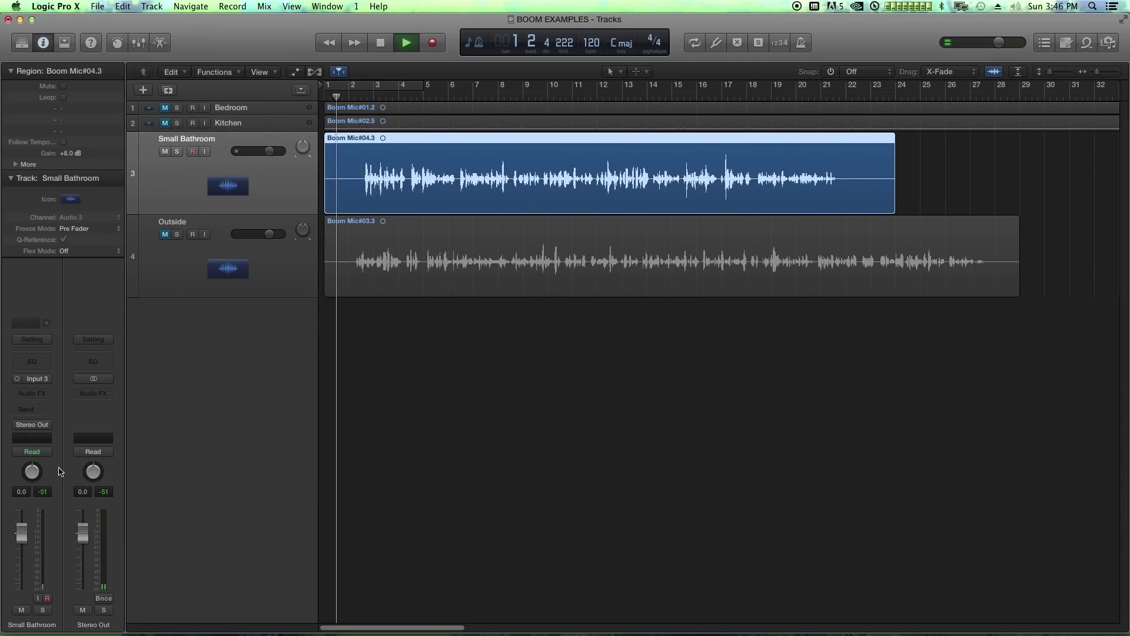
left_click(32, 393)
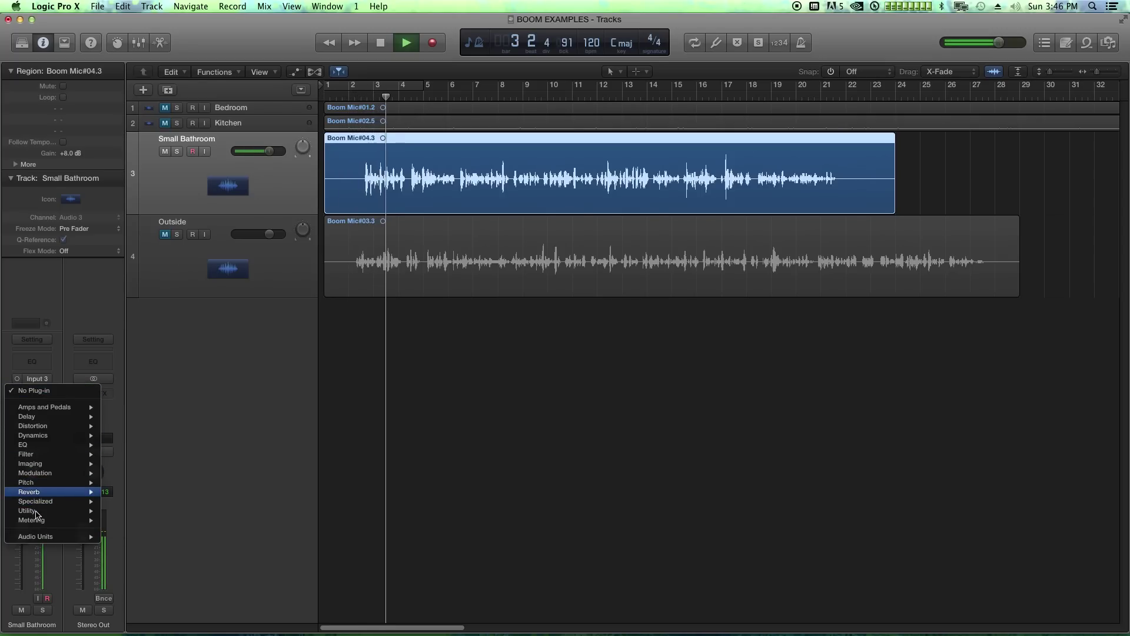
mouse_move(71, 536)
mouse_move(171, 595)
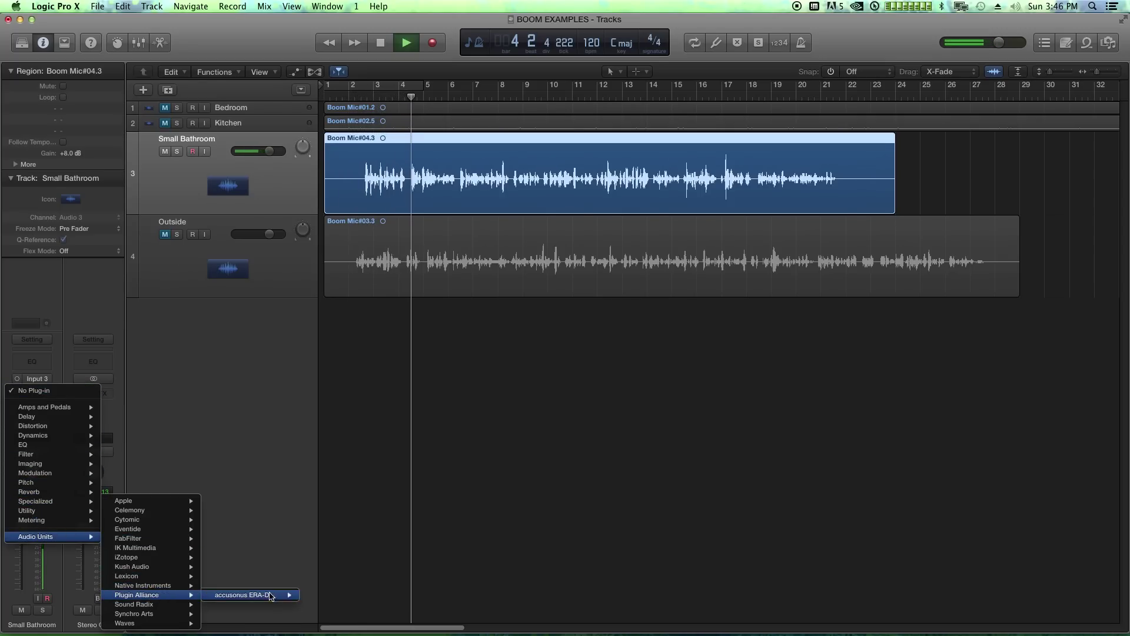
mouse_move(289, 594)
left_click(350, 223)
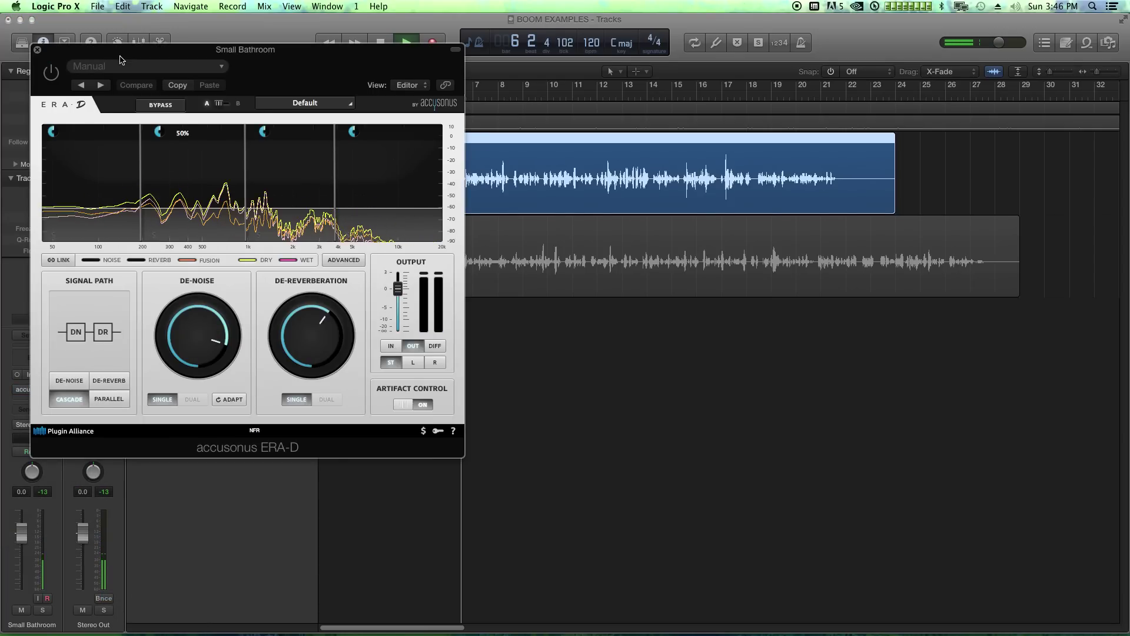
left_click_drag(163, 78, 699, 206)
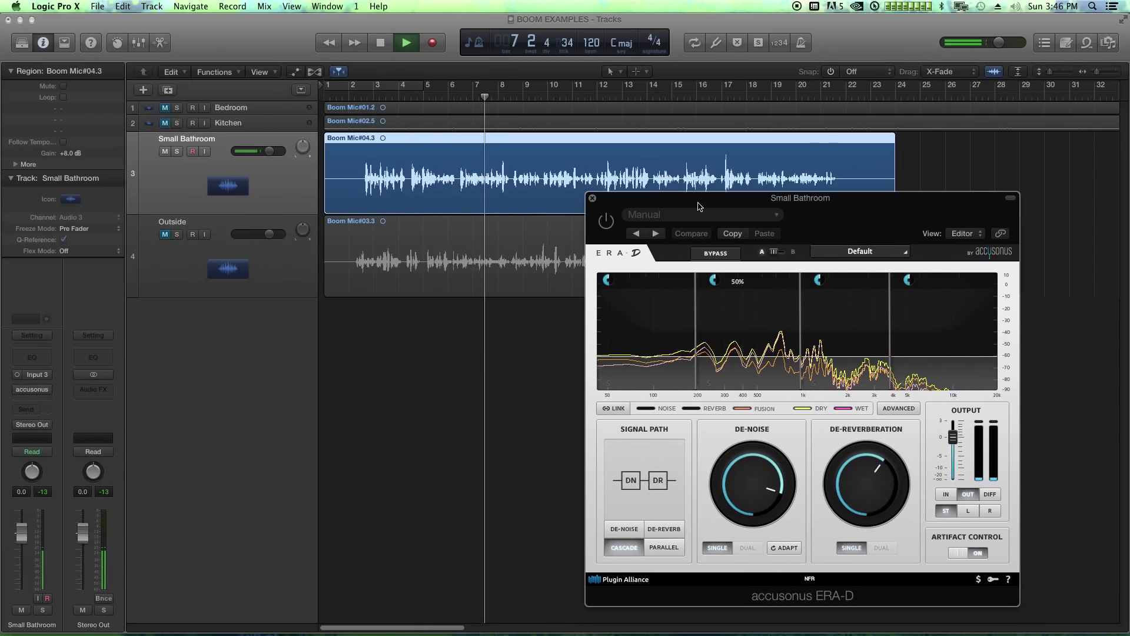
Enlarge the Small Bathroom track's height, move the plug-in window further off the waveform, and stop playback
left_click(133, 218)
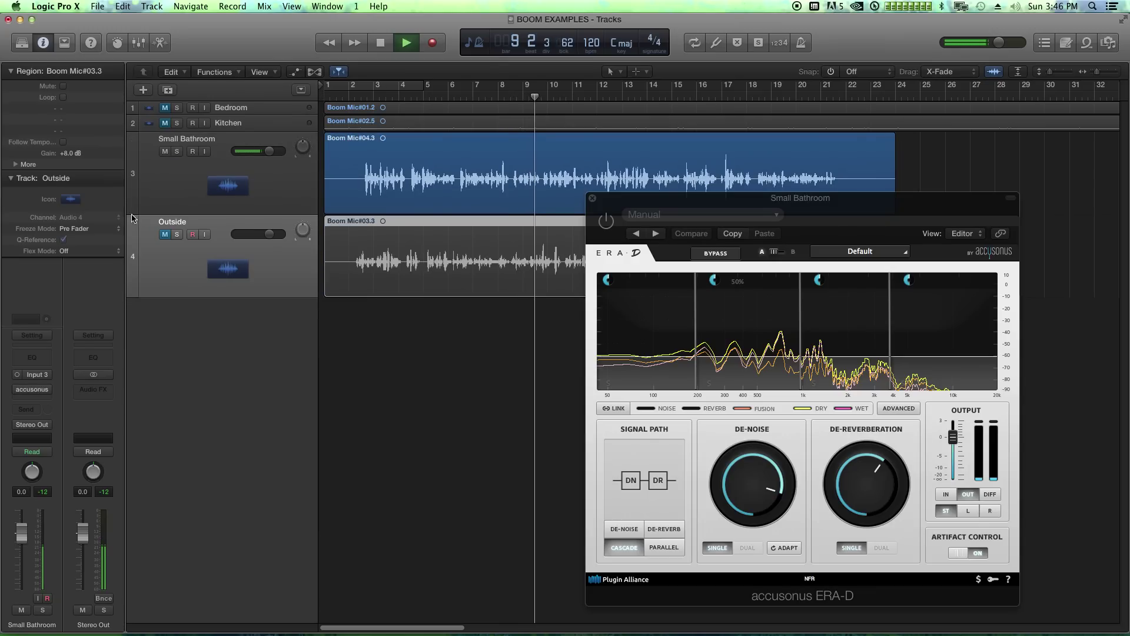
left_click_drag(147, 214, 150, 308)
left_click_drag(866, 208, 928, 200)
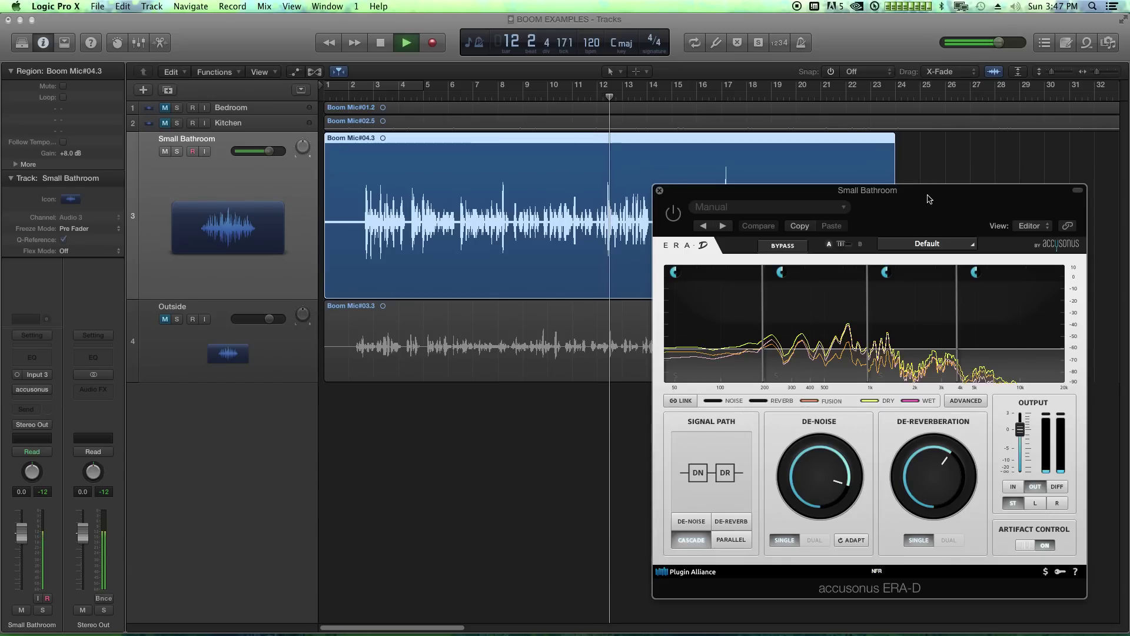
key("space")
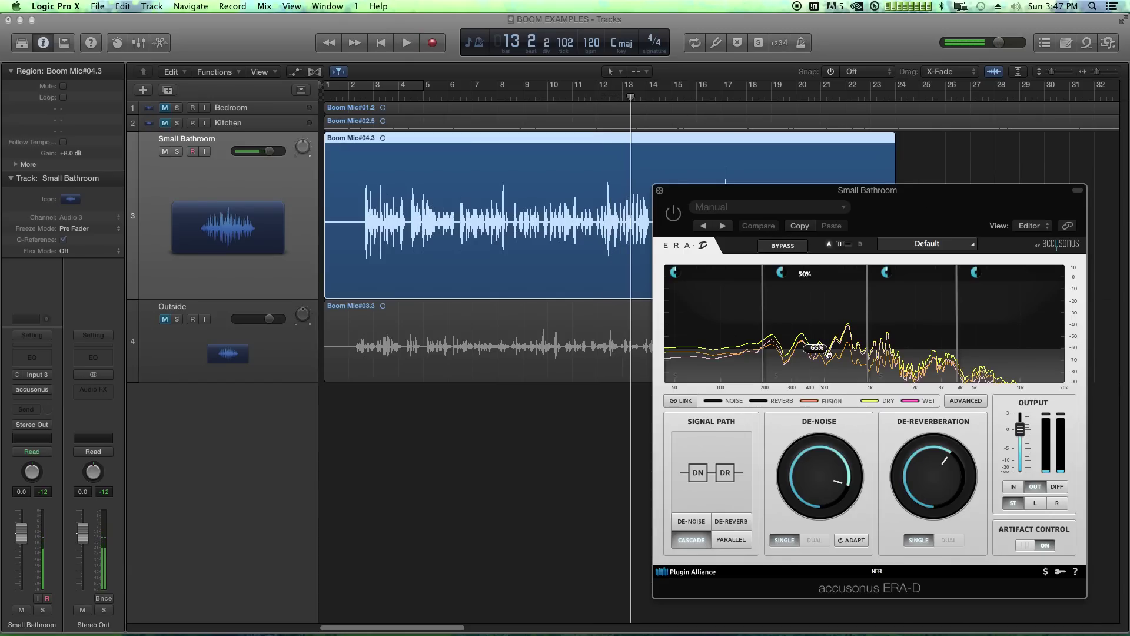
Switch the plug-in on, raise De-Reverberation to about 77%, lower De-Noise below half, and play from bar 2
left_click(673, 216)
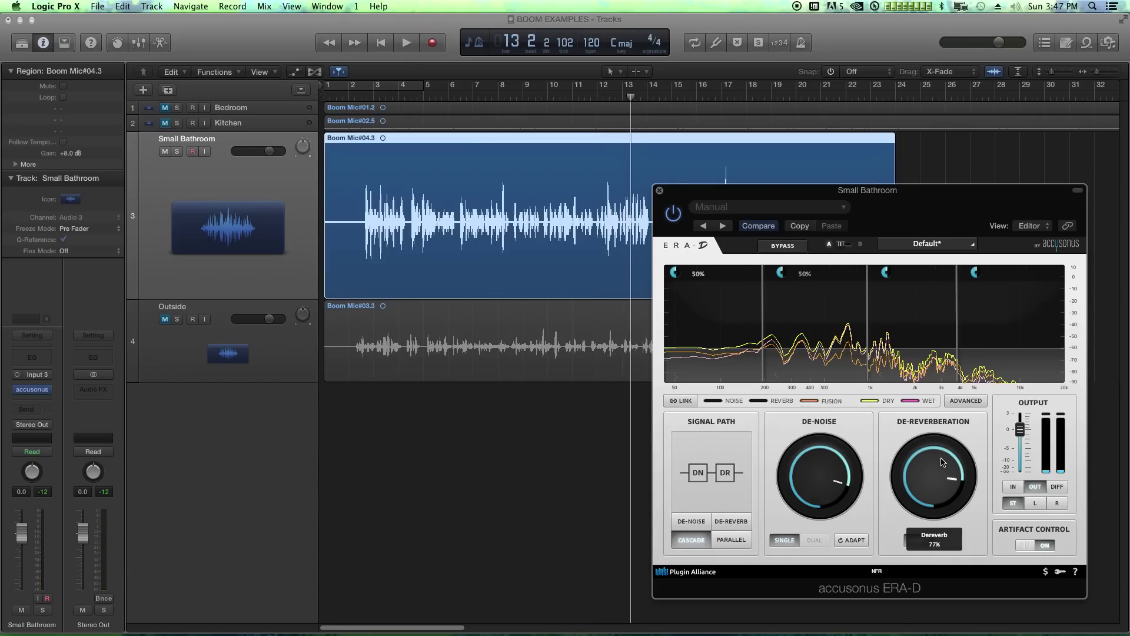
left_click_drag(820, 474, 823, 523)
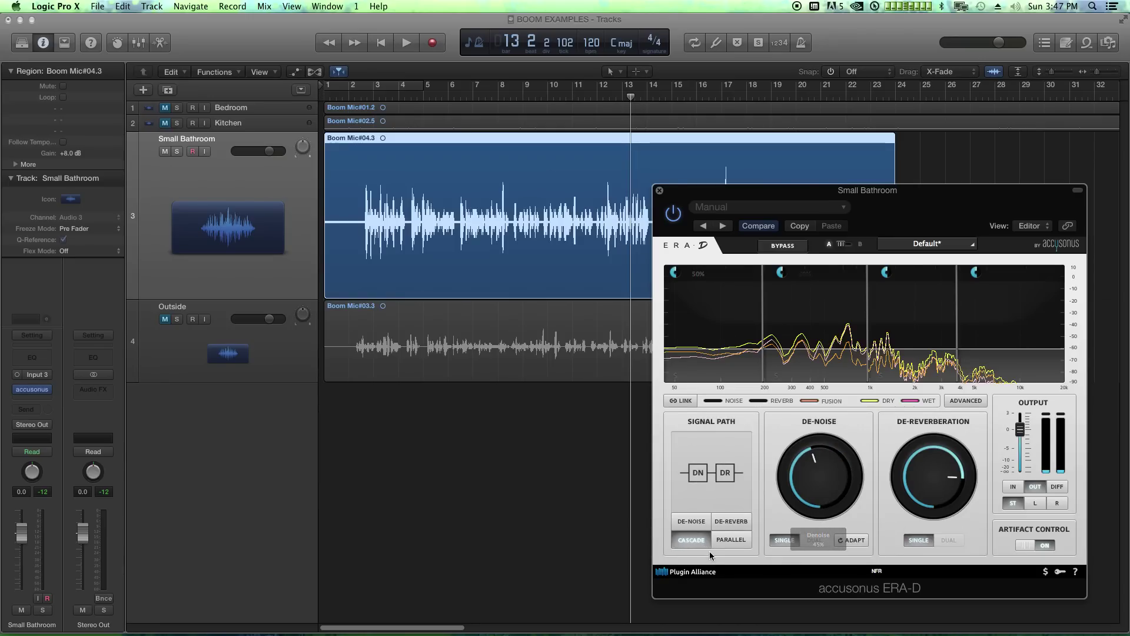
left_click(362, 96)
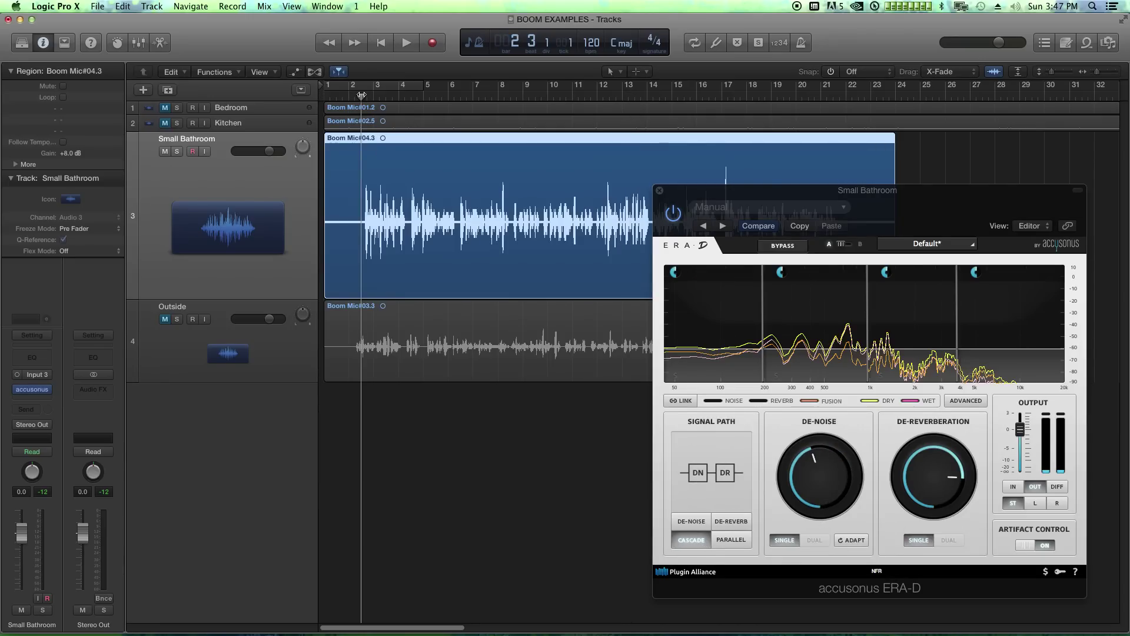
key("space")
Lower the third and fourth bands, raise the second band slightly, and set the first band to 54% during playback
left_click(931, 361)
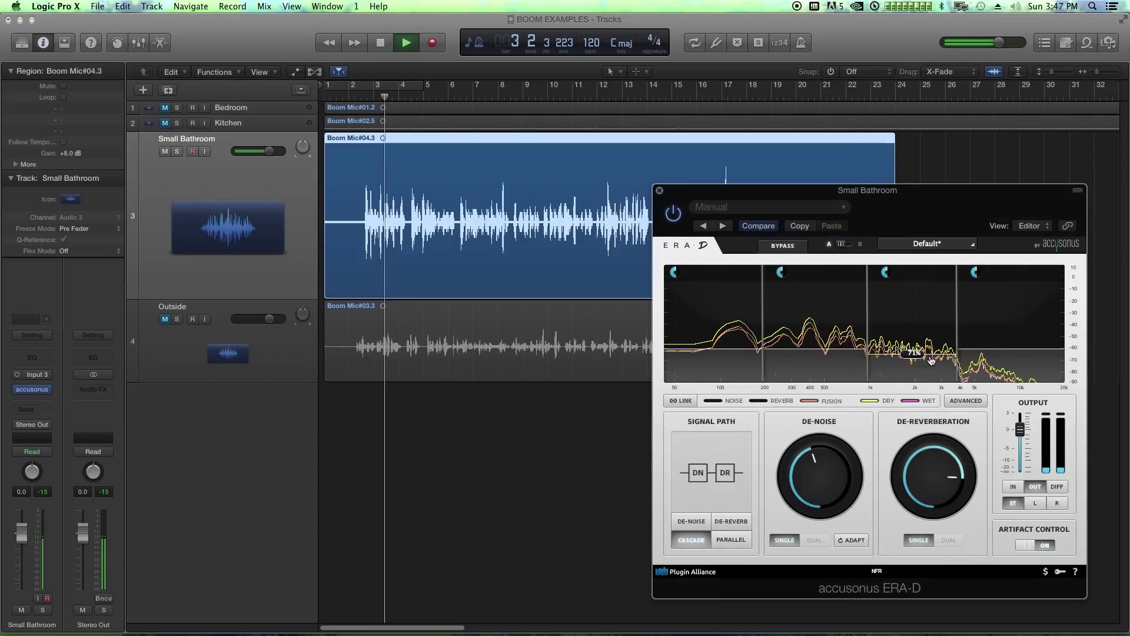
mouse_move(818, 376)
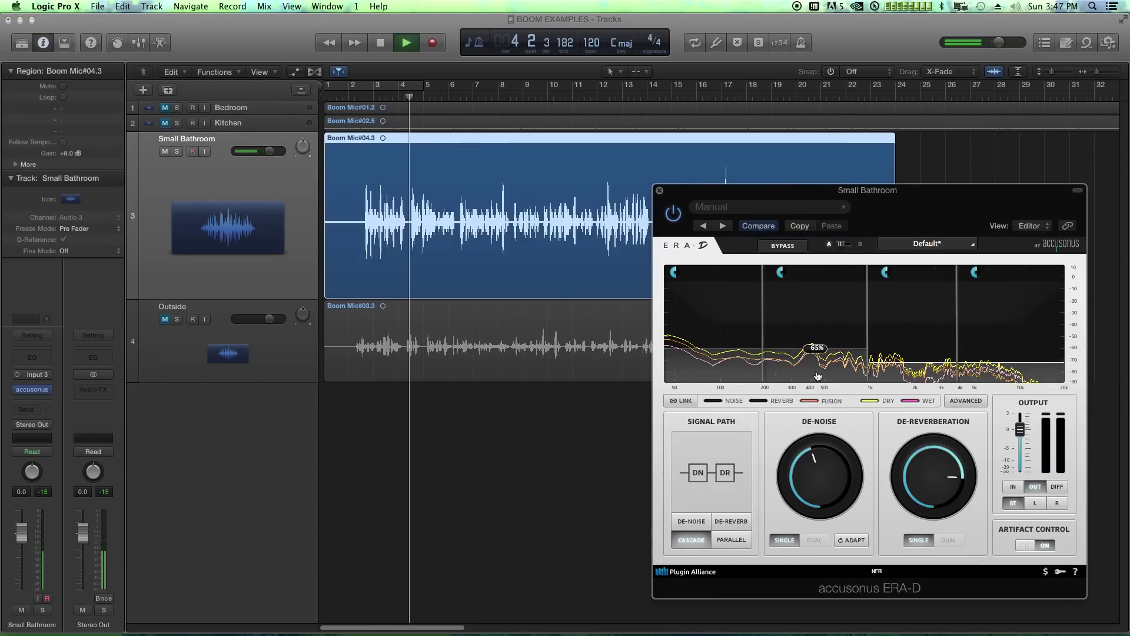
mouse_move(730, 348)
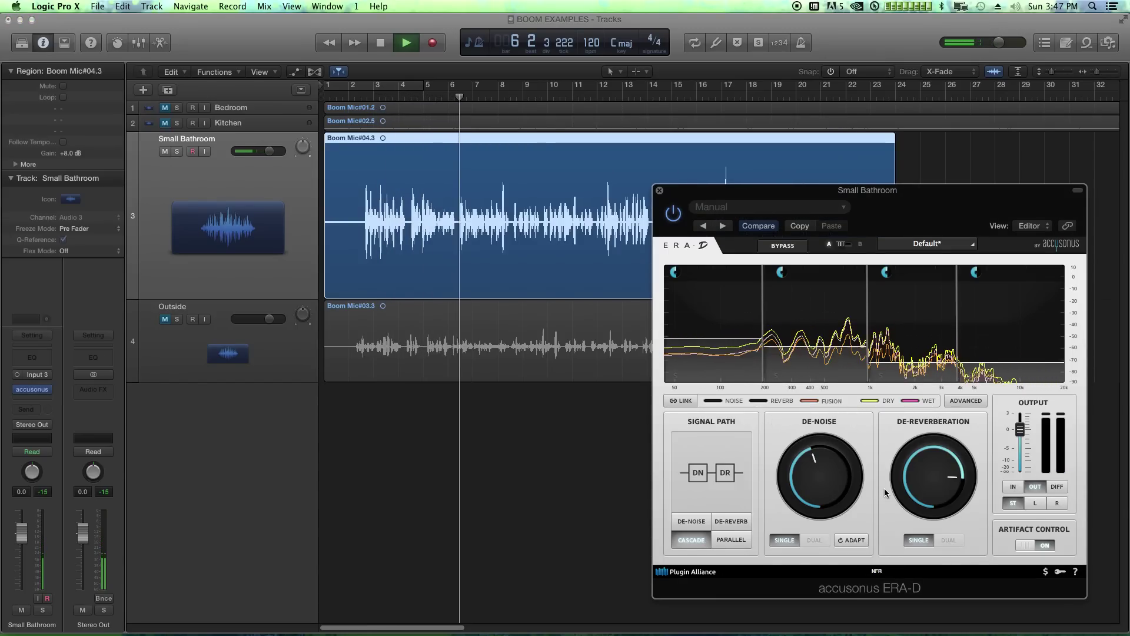
mouse_move(724, 301)
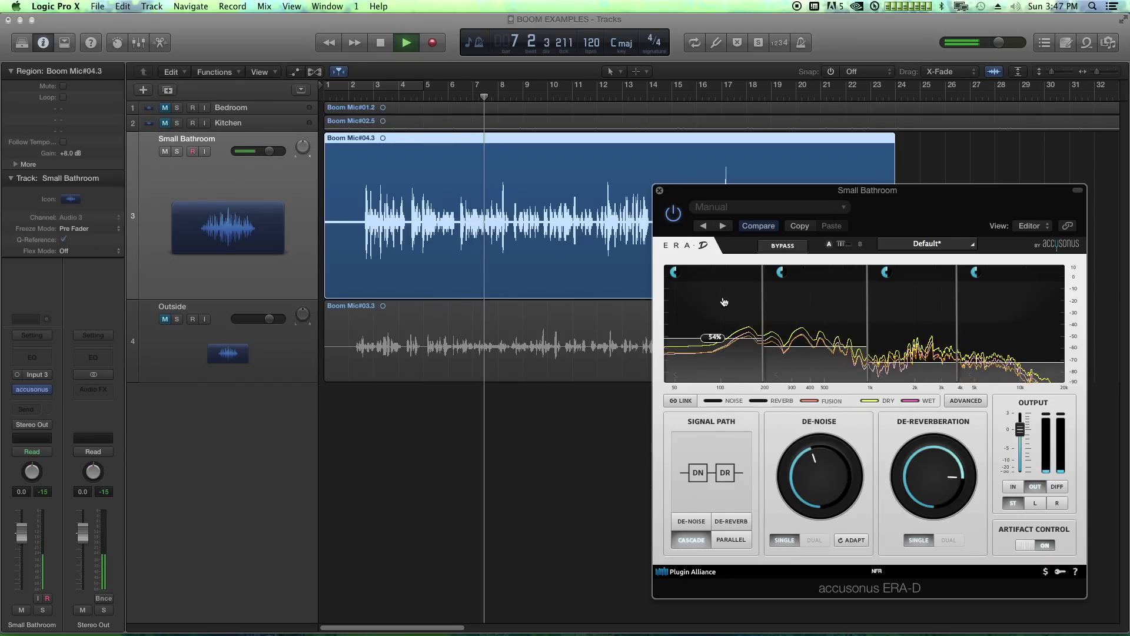
Set De-Noise to 49% and De-Reverberation near maximum, switch to the parallel signal path balanced towards DR, and stop playback
mouse_move(875, 488)
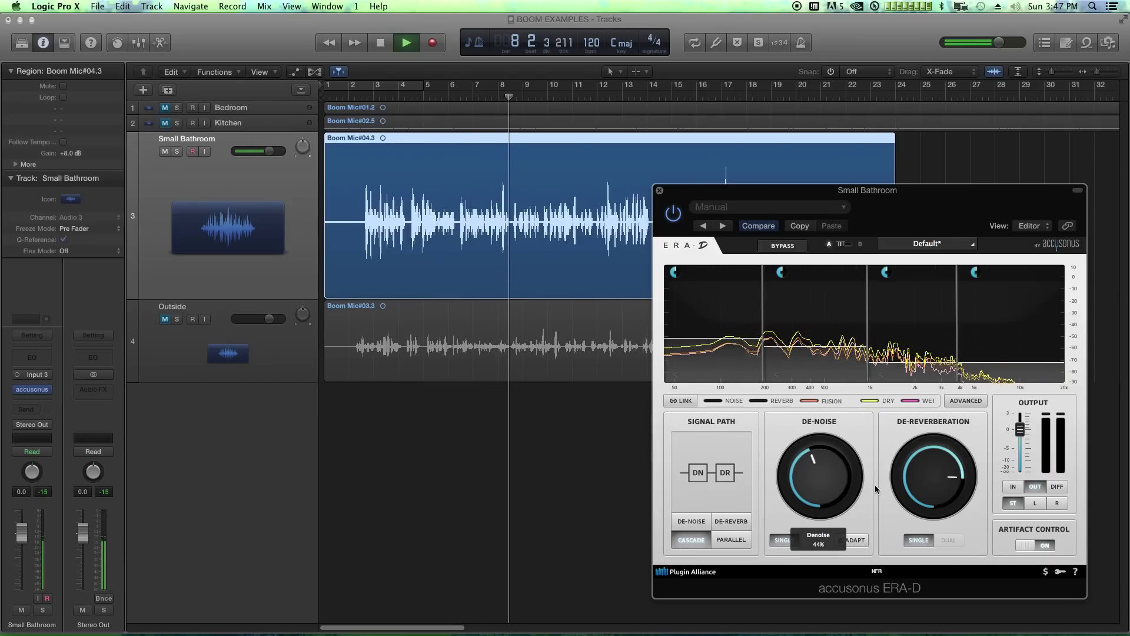
left_click(739, 537)
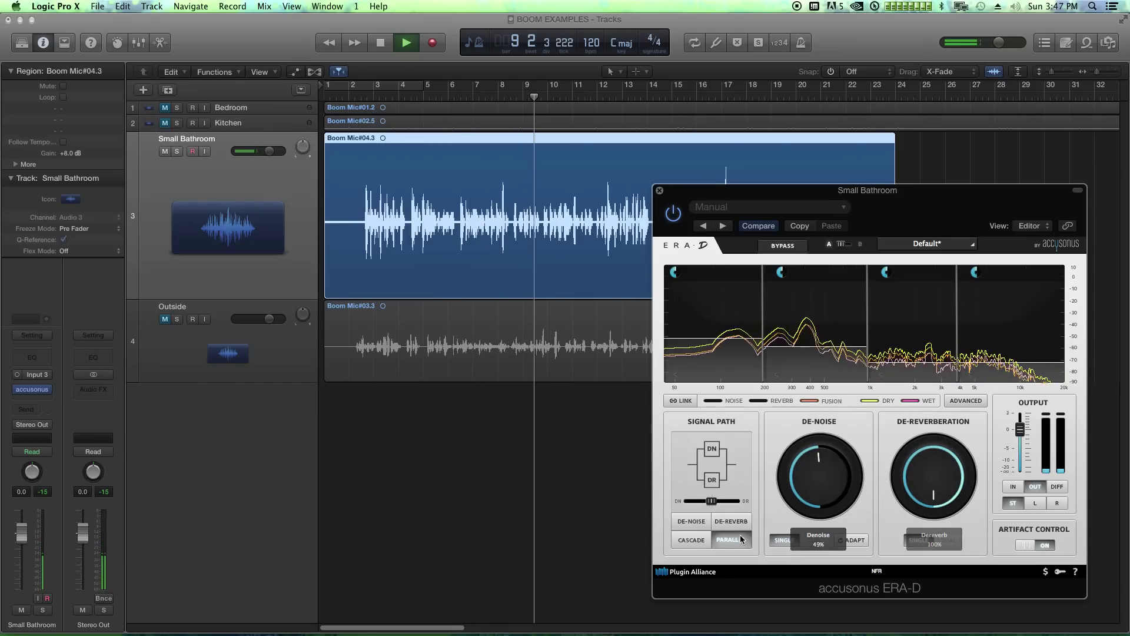
left_click_drag(711, 501, 733, 505)
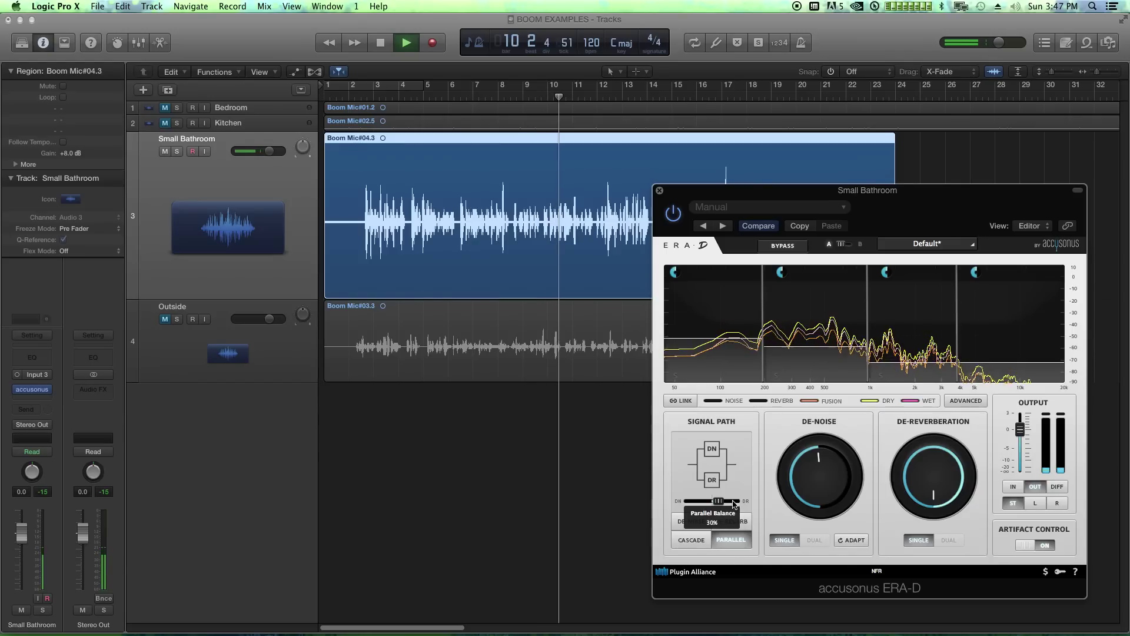
left_click_drag(933, 486, 934, 498)
key("space")
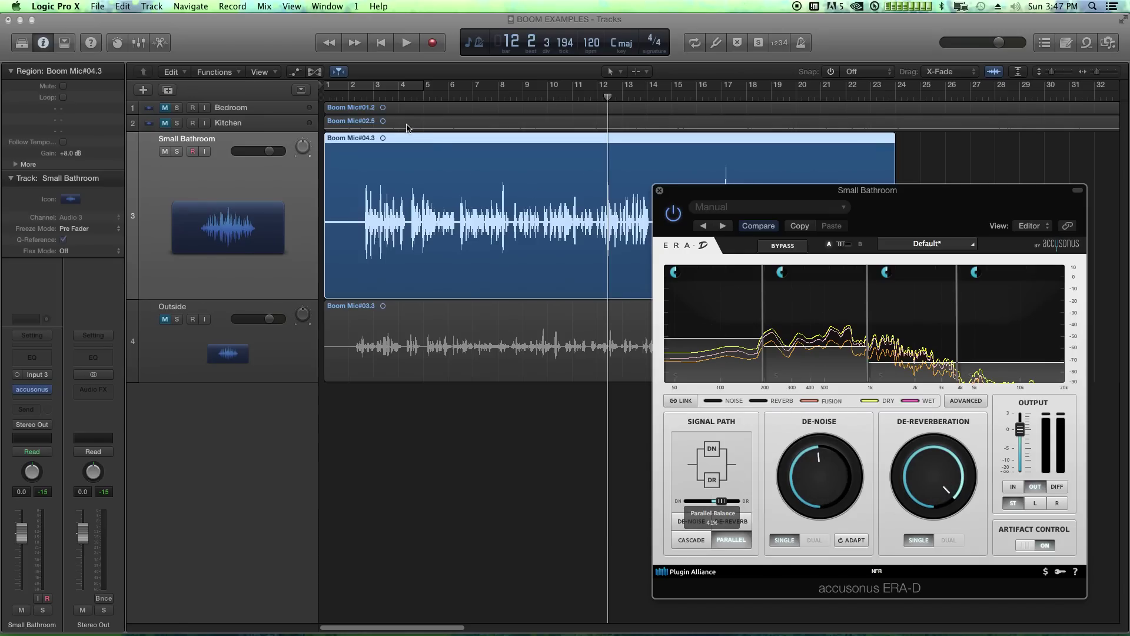
Listen to the unprocessed Small Bathroom signal from bar 2 with output monitoring on IN, then stop playback
left_click(363, 99)
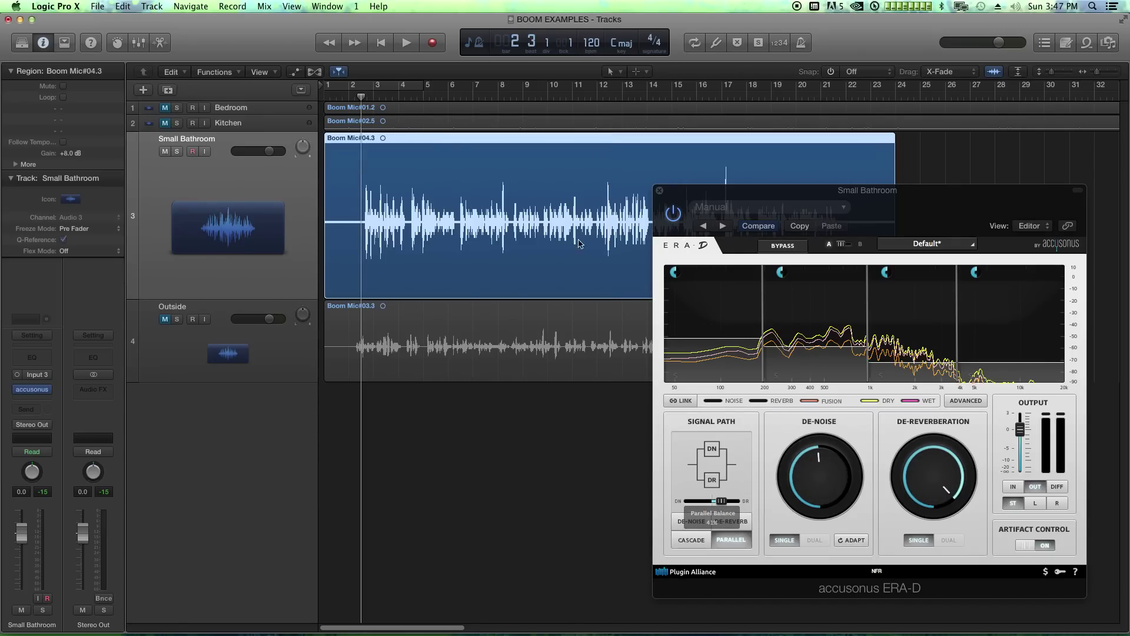
left_click(1006, 489)
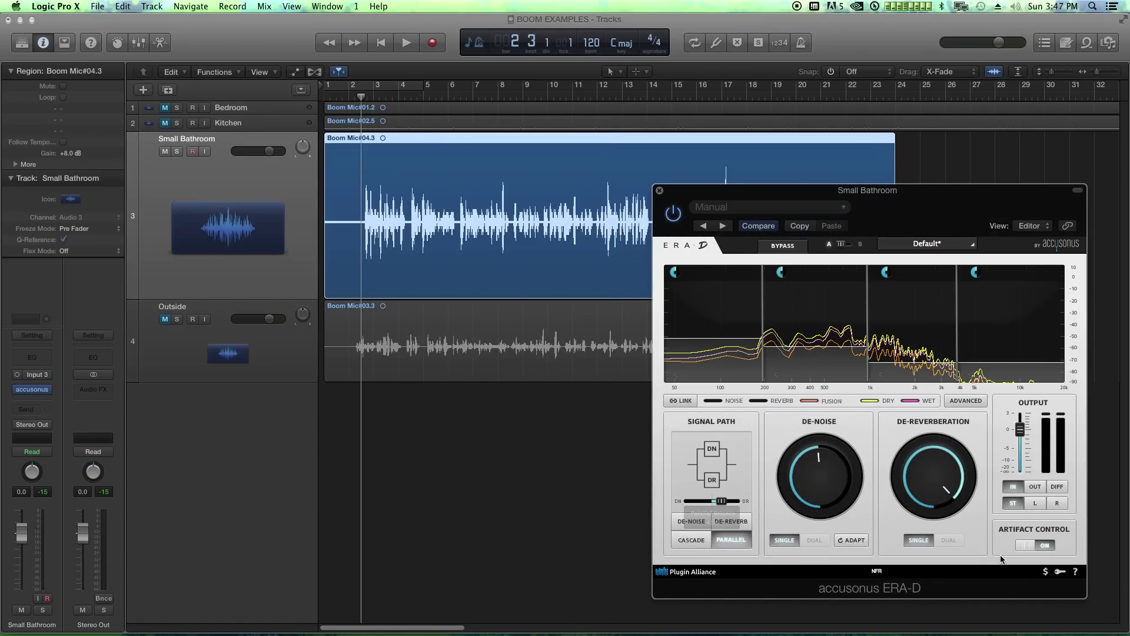
key("space")
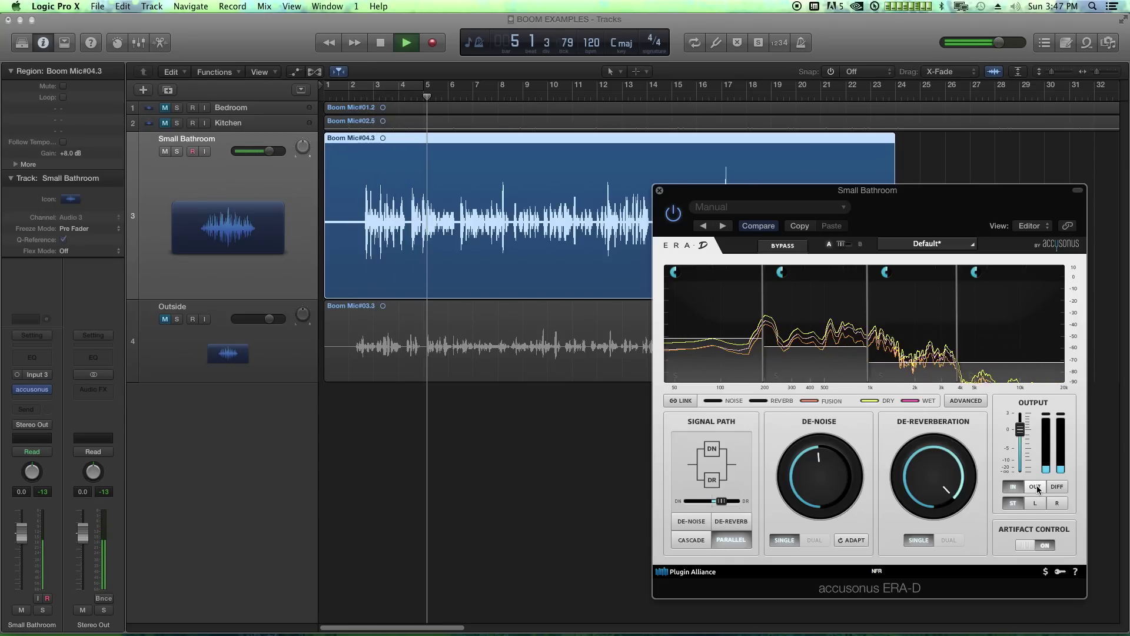
key("space")
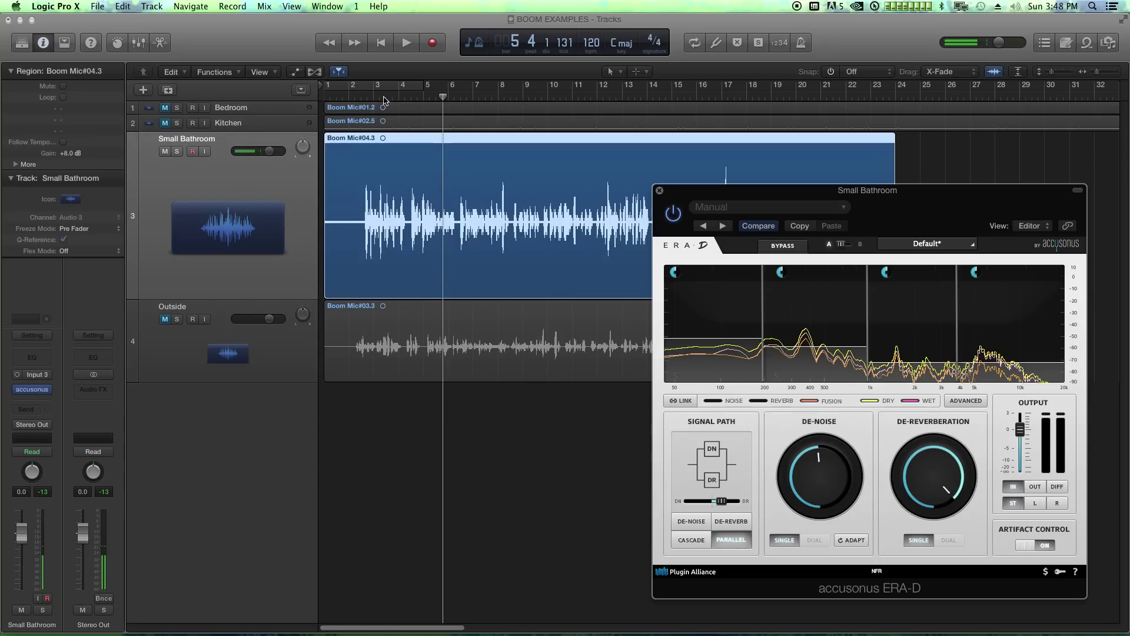
Play the processed Small Bathroom signal from bar 2 with monitoring on OUT, then switch to IN during playback to compare
left_click(362, 98)
left_click(1038, 486)
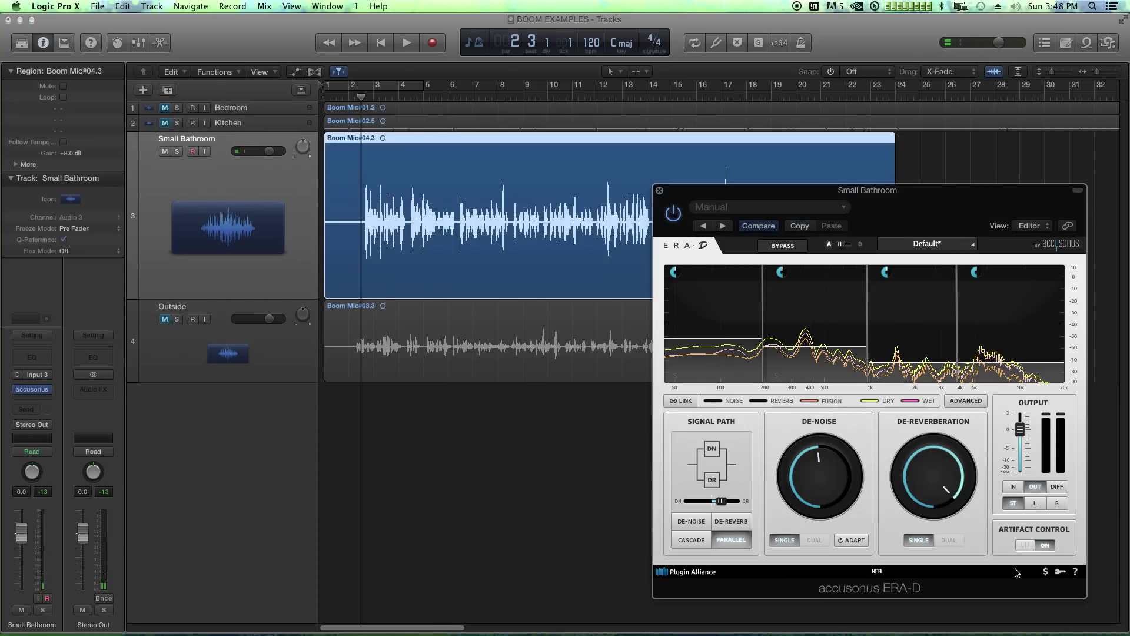
key("space")
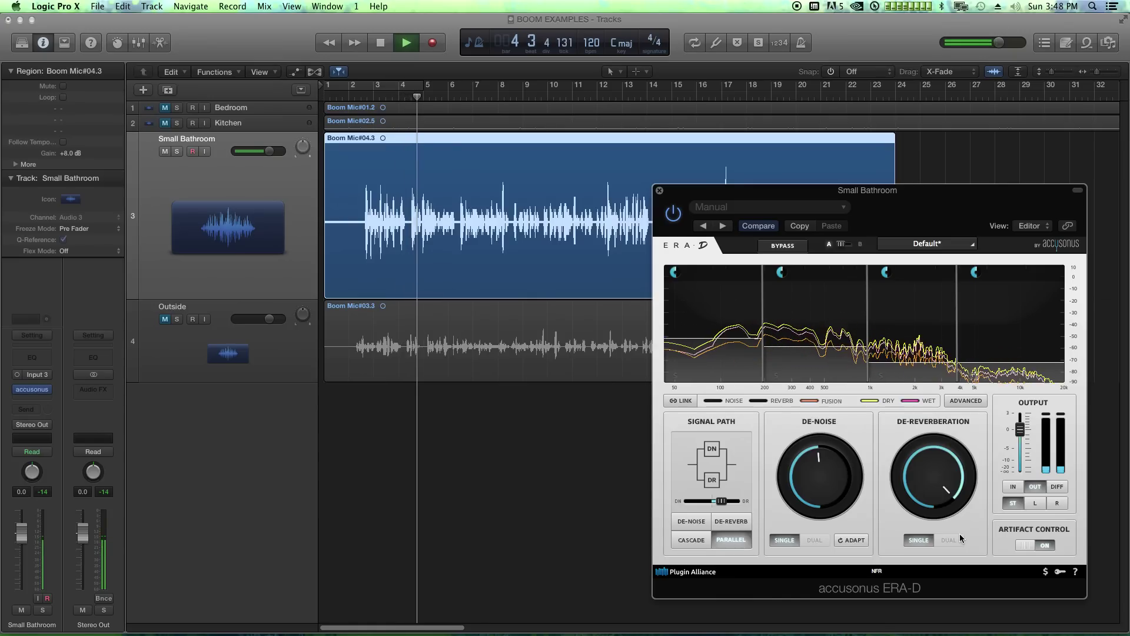
left_click(1015, 488)
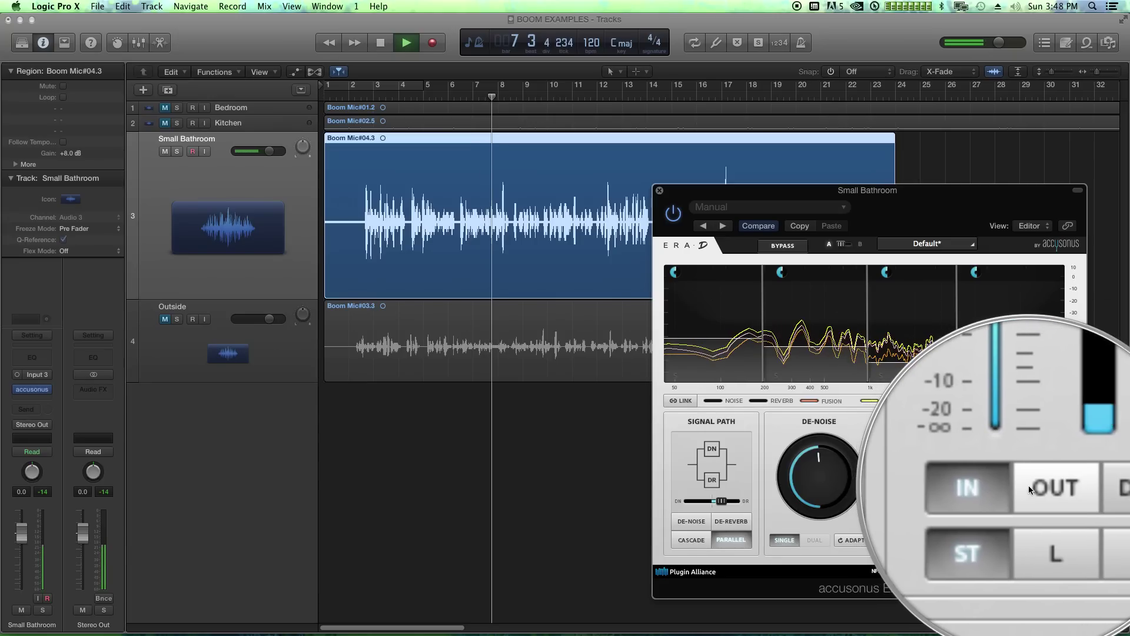
Compare the Small Bathroom signal in OUT and DIFF monitoring during playback, then stop playback with monitoring back on OUT
left_click(1029, 489)
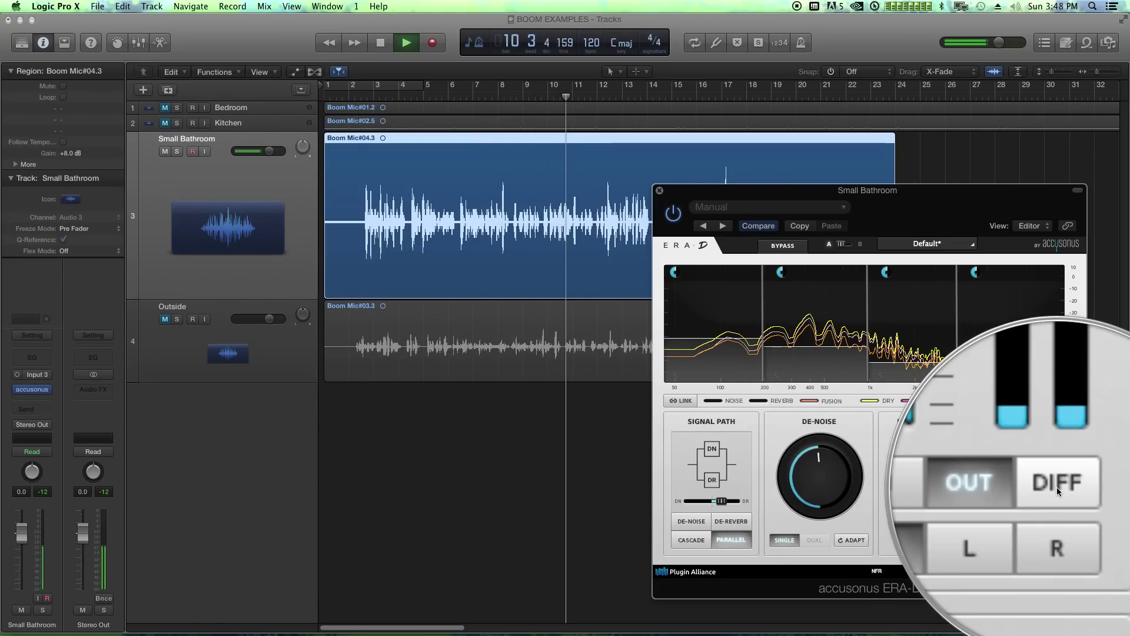
left_click(1057, 486)
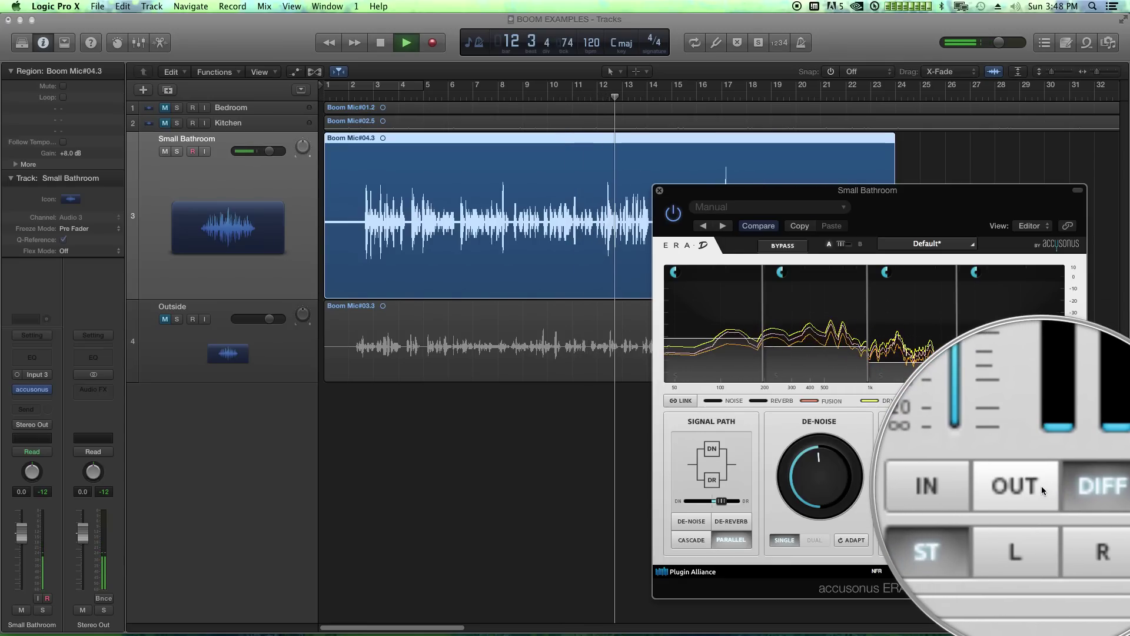
left_click(1041, 485)
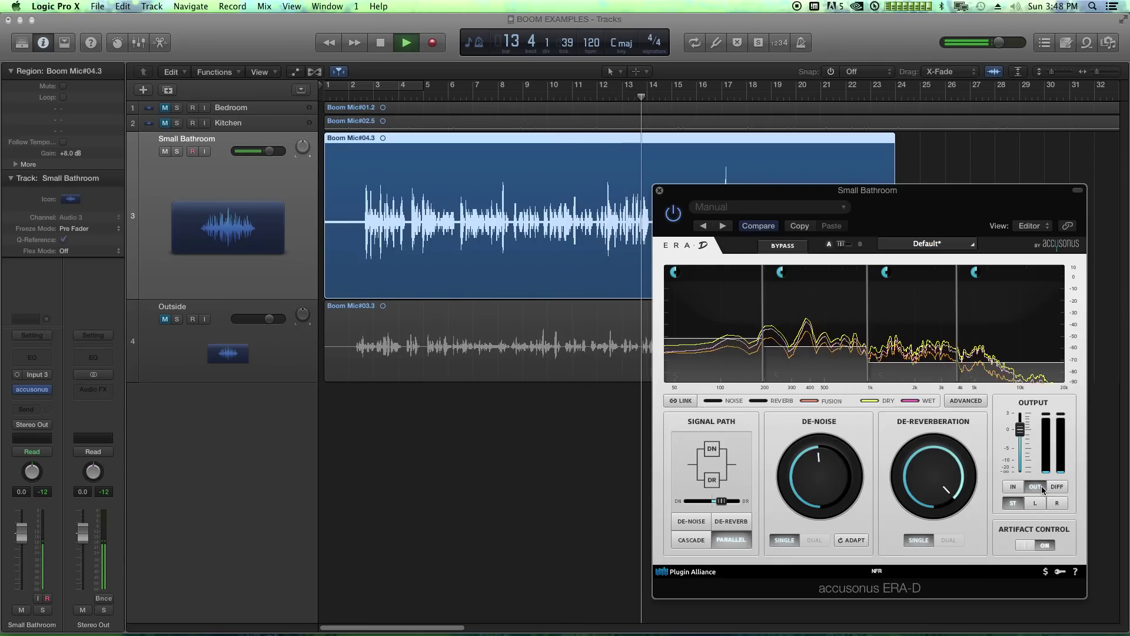
key("space")
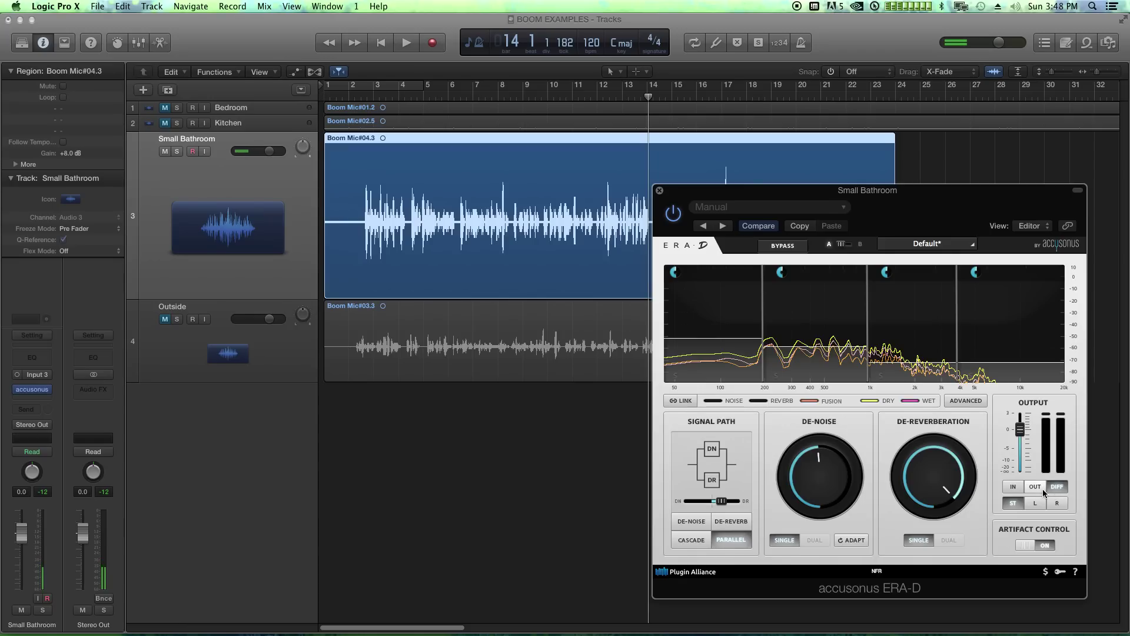
left_click(1033, 489)
Close the Small Bathroom plug-in, mute and shrink that track, and enlarge, unmute and select the Outside track
left_click(660, 191)
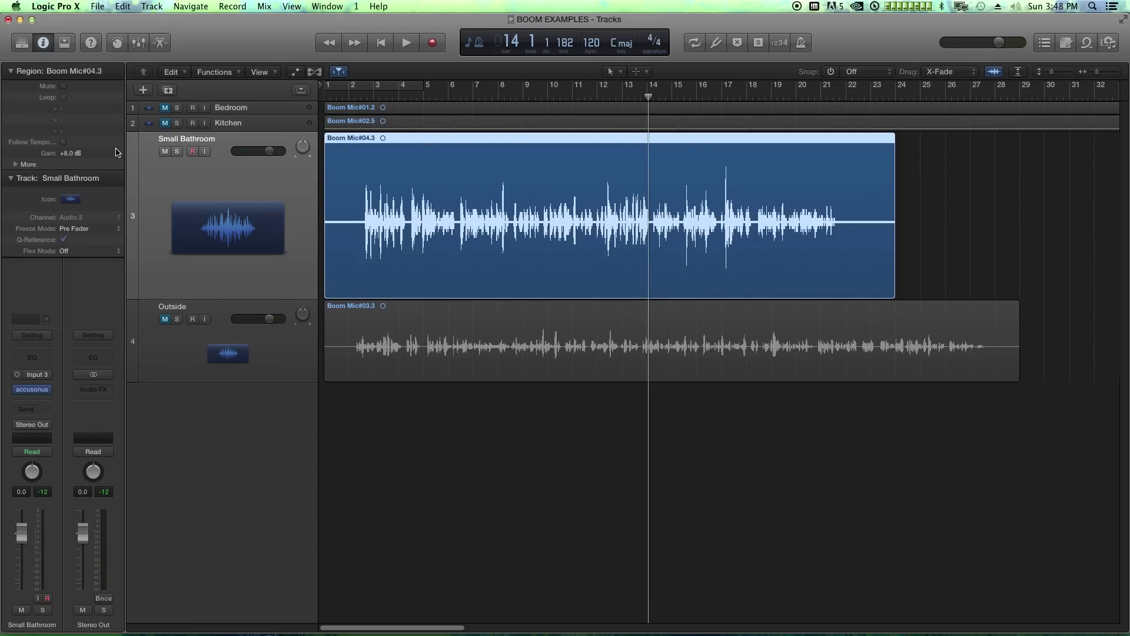
left_click(165, 152)
left_click_drag(140, 297, 135, 161)
left_click_drag(139, 245, 245, 399)
left_click(397, 412)
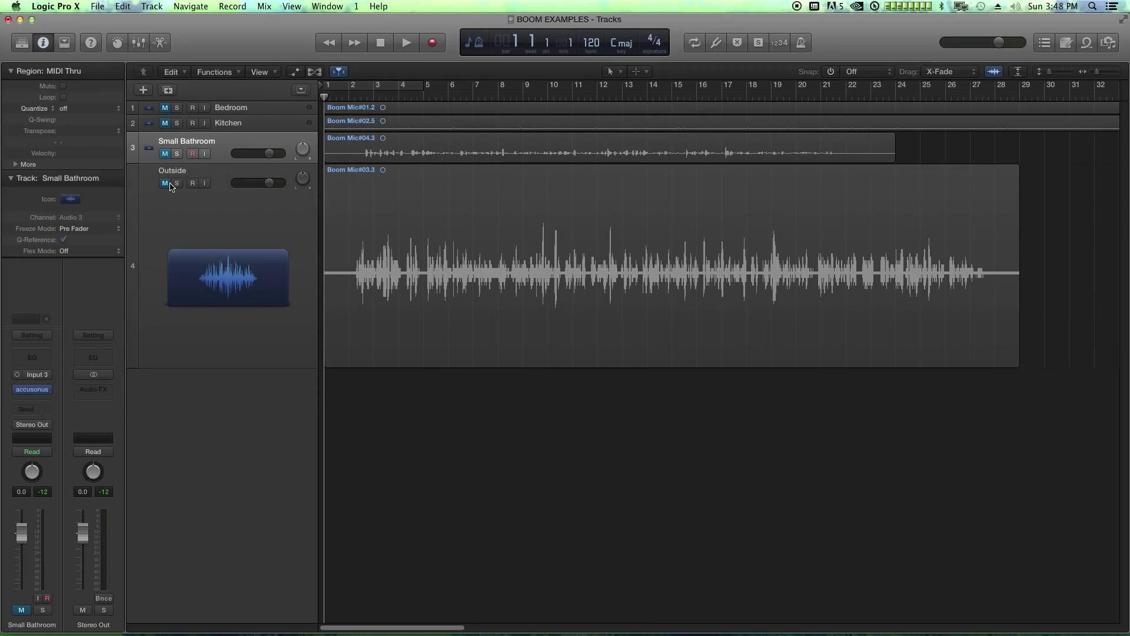
left_click(184, 251)
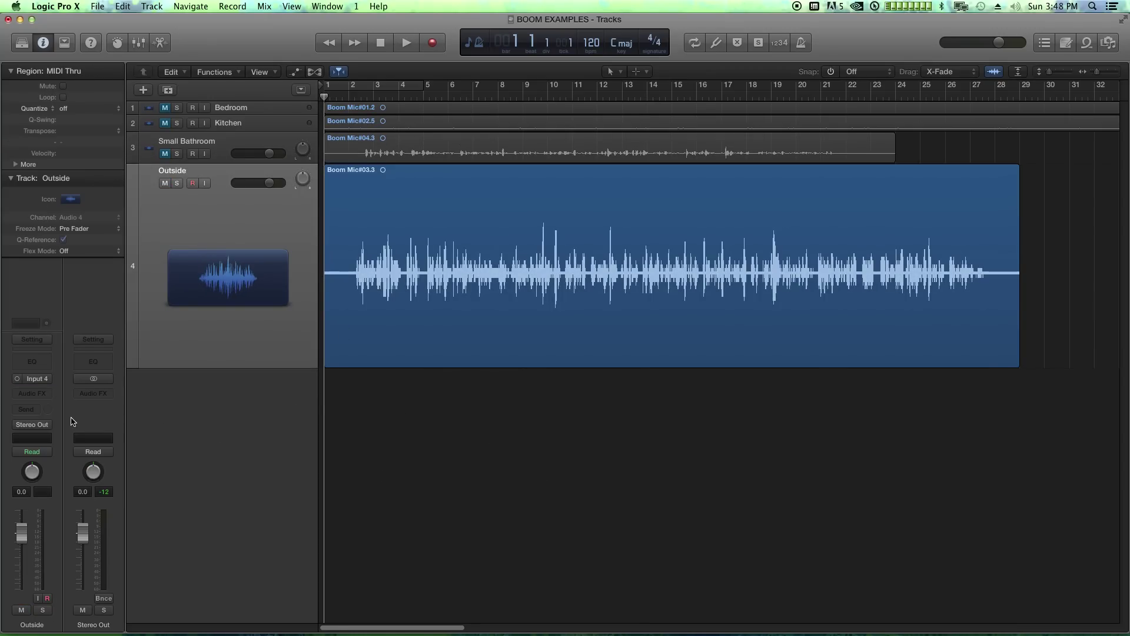
Insert the mono accusonus ERA-D plug-in on the Outside track and move its window clear of the track controls
left_click(47, 399)
mouse_move(60, 543)
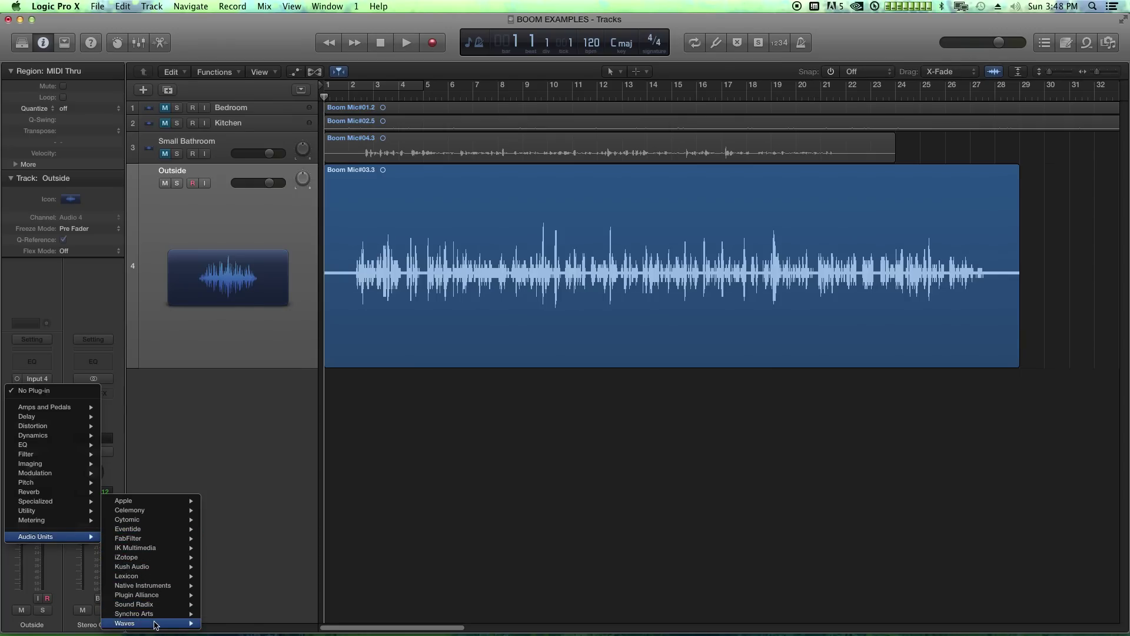
mouse_move(155, 608)
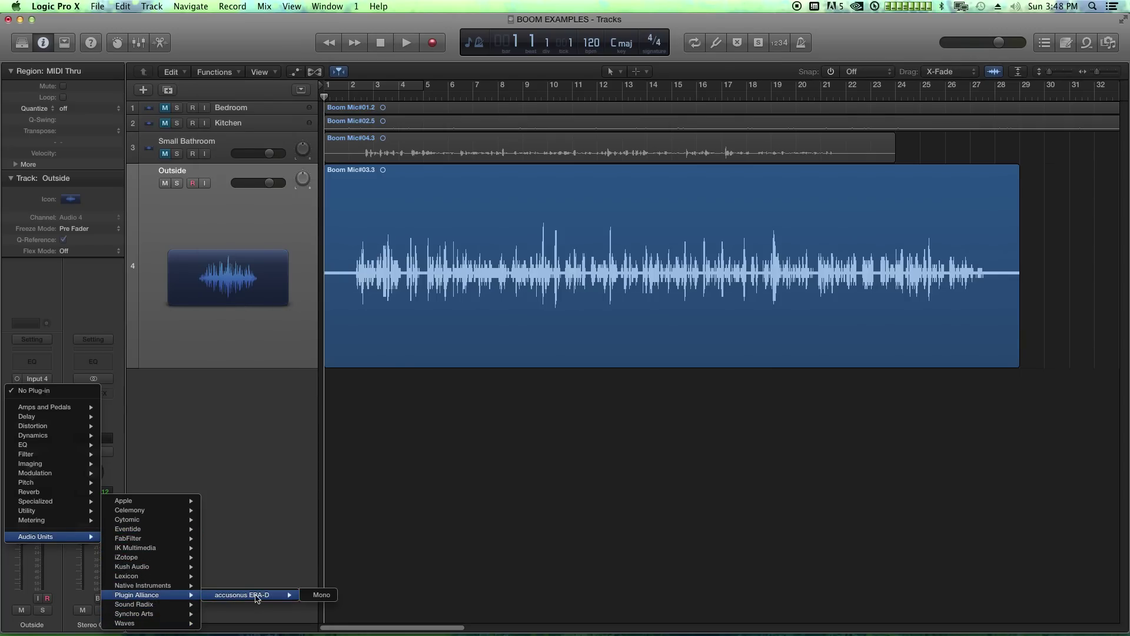
left_click(318, 595)
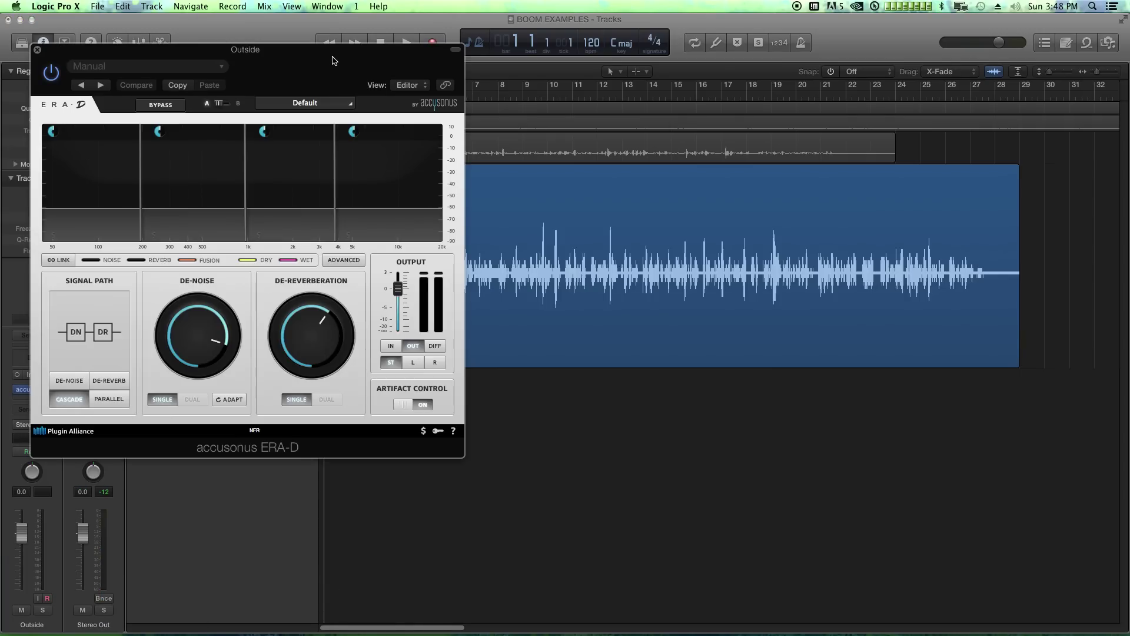
left_click_drag(176, 61, 780, 165)
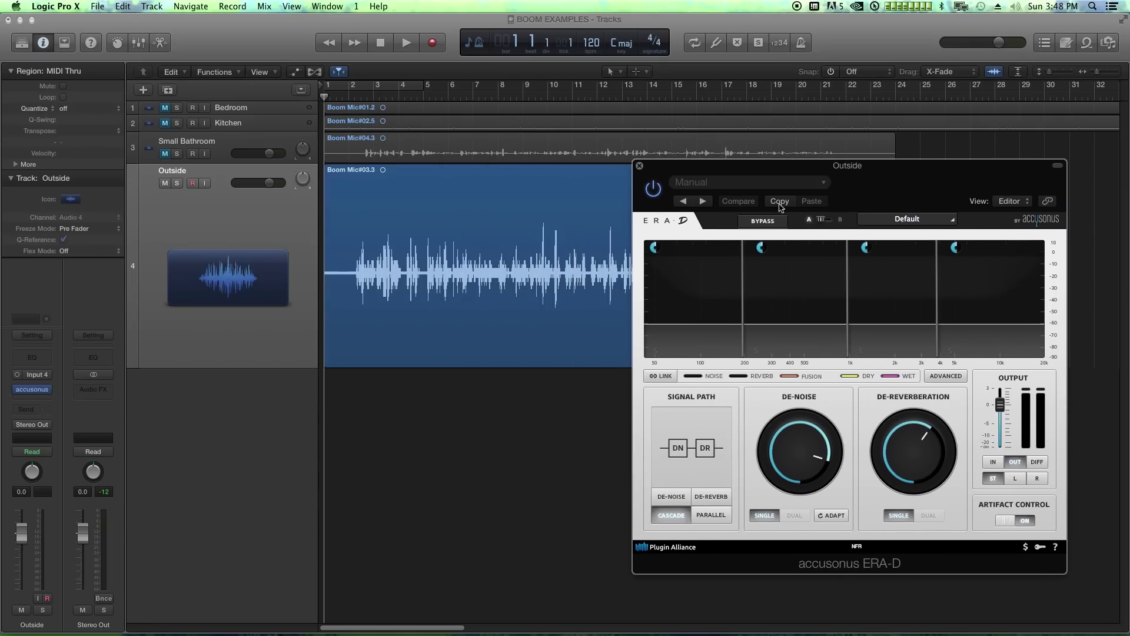
Disable the plug-in, listen to the unprocessed Outside recording from the third beat of bar 1, and stop playback
left_click(349, 95)
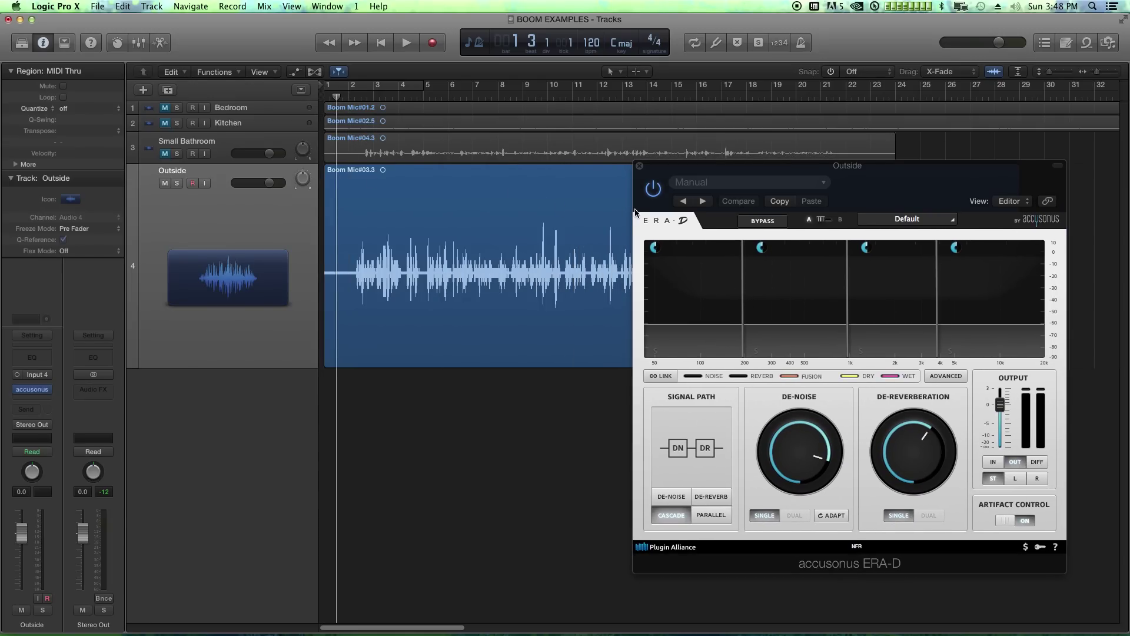
left_click(654, 189)
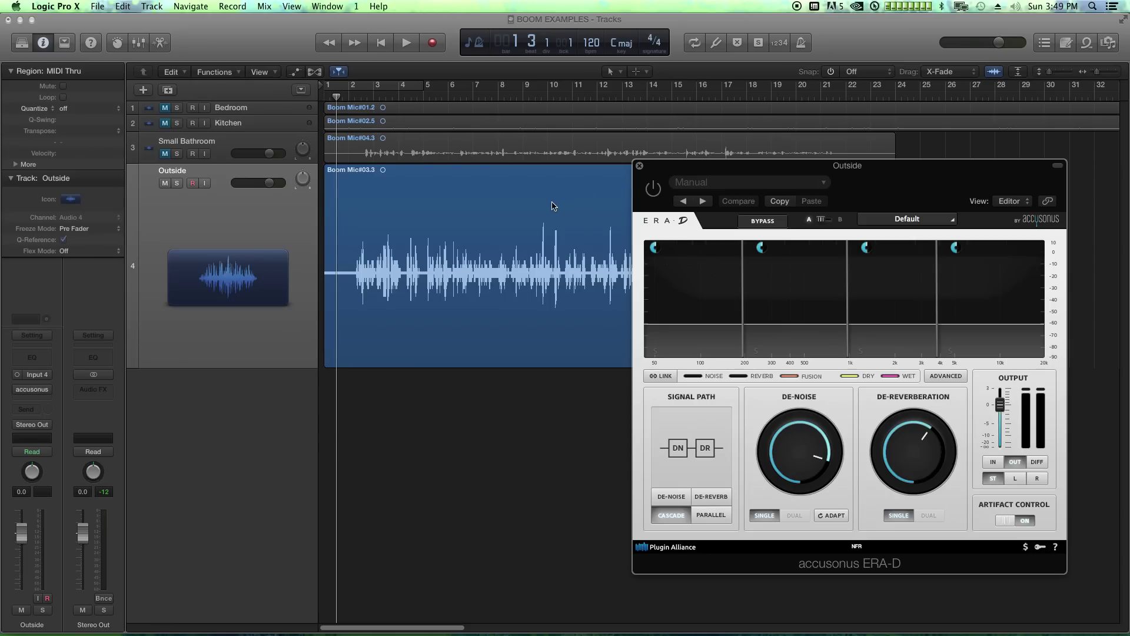
key("space")
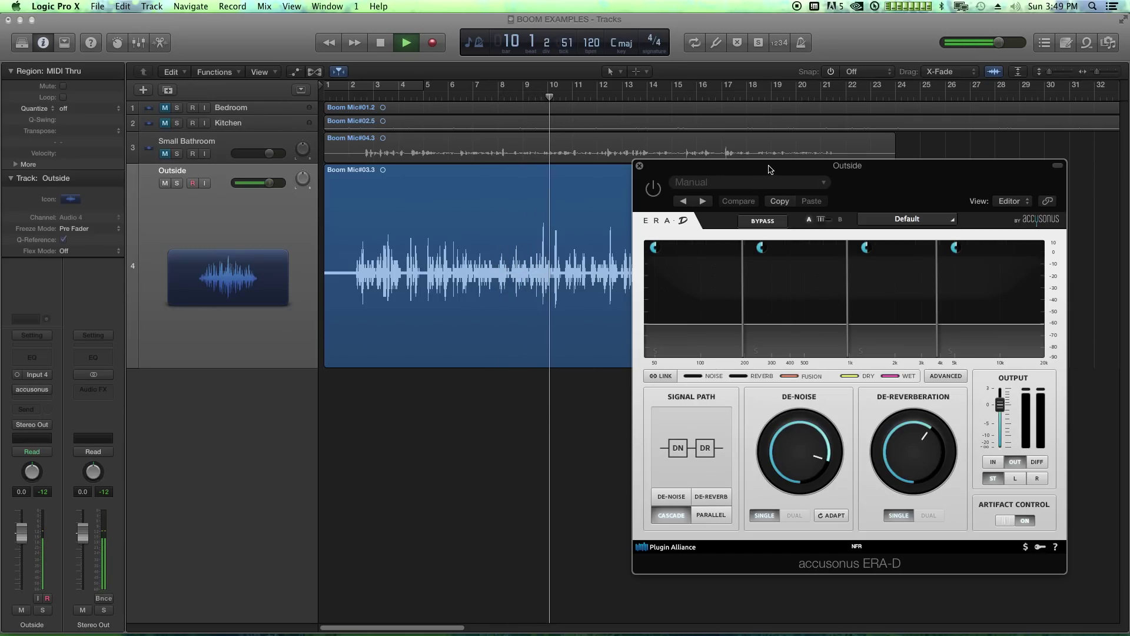
key("space")
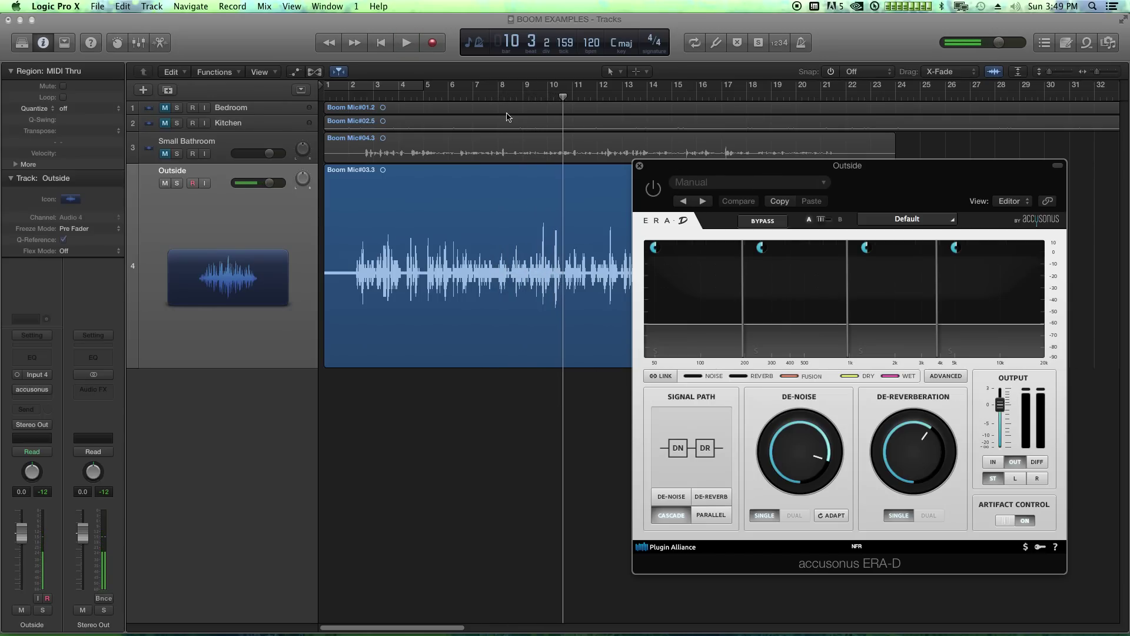
Return the playhead to bar 2, re-enable the Outside plug-in, and lower its second, third and fourth bands
left_click(355, 100)
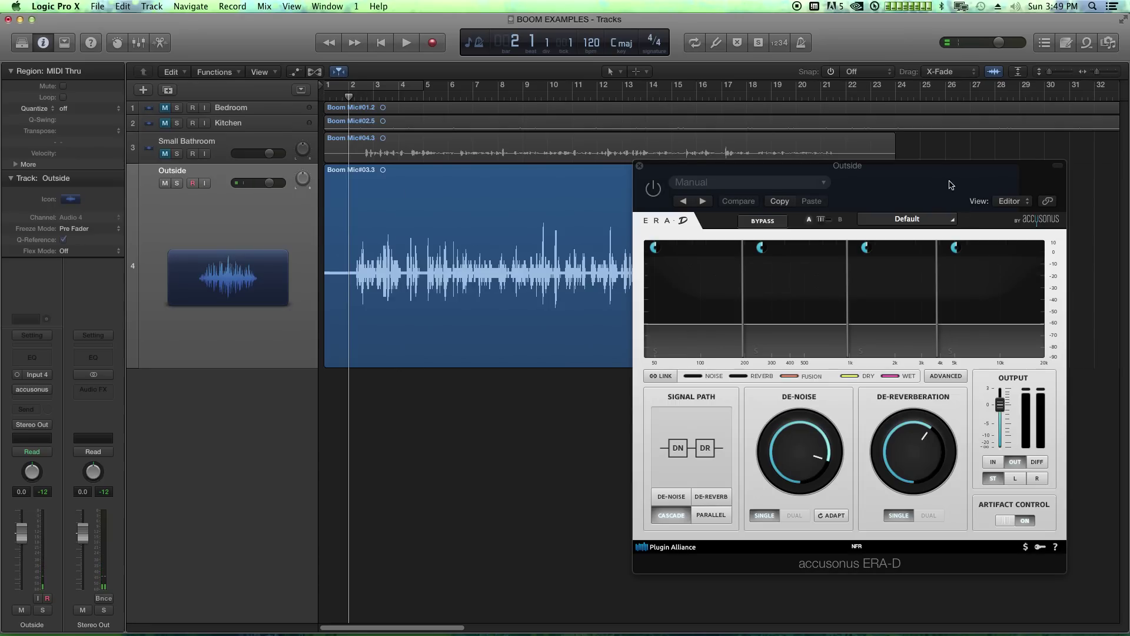
left_click_drag(823, 178, 827, 168)
left_click(658, 180)
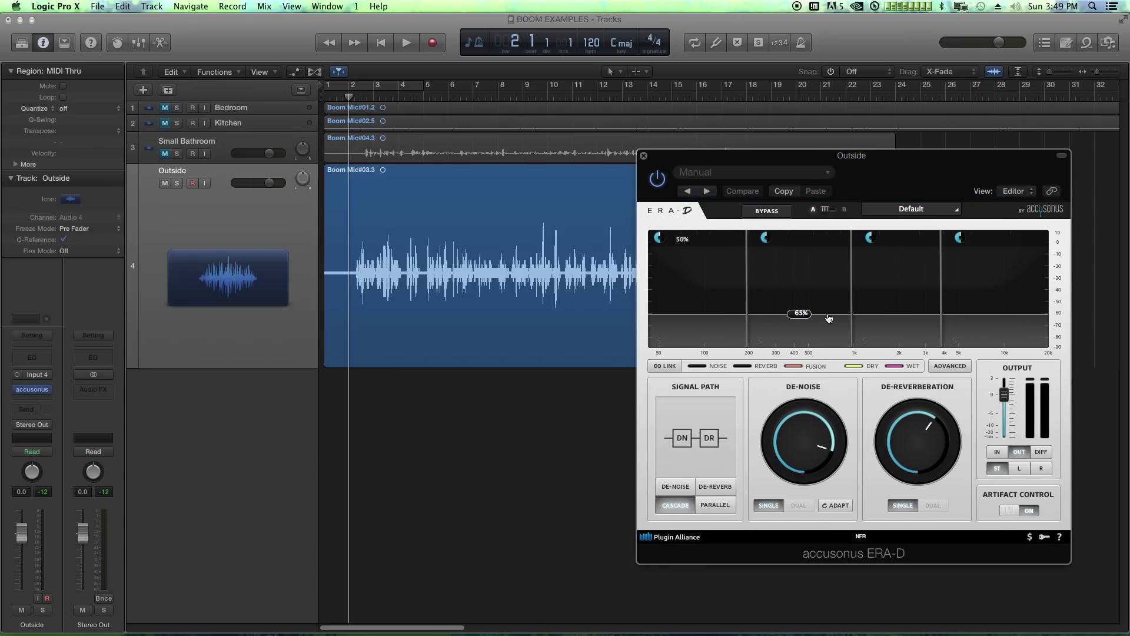
left_click_drag(802, 314, 798, 323)
left_click_drag(866, 314, 922, 333)
left_click_drag(995, 314, 1007, 321)
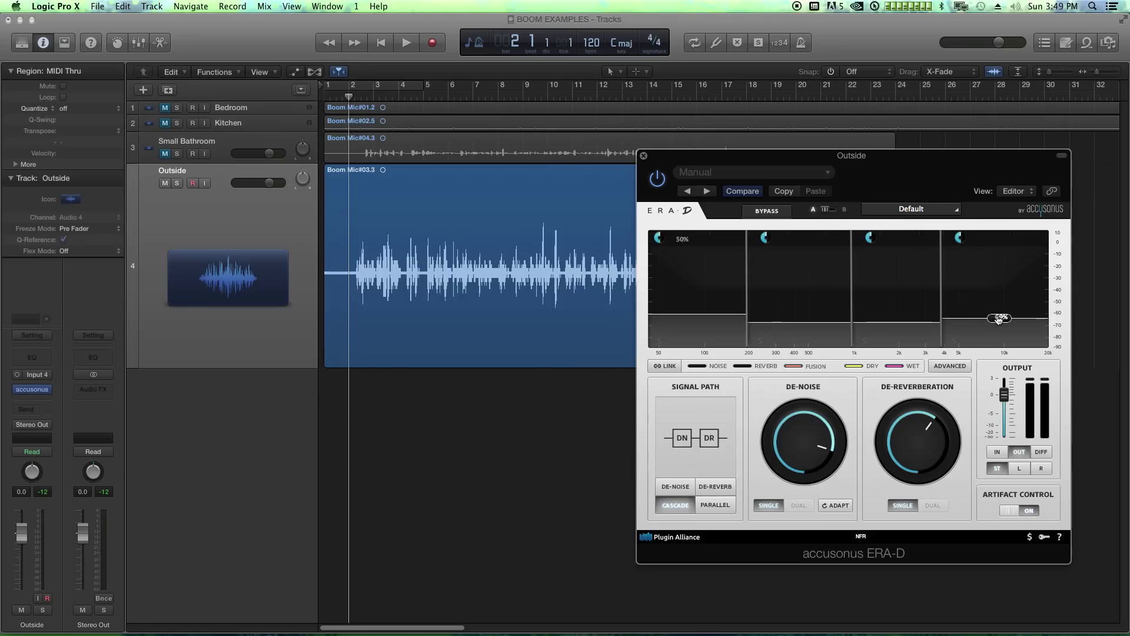
Set De-Noise to 0% and De-Reverberation to 10% for the Outside recording
left_click_drag(803, 442, 925, 550)
left_click_drag(917, 447, 919, 500)
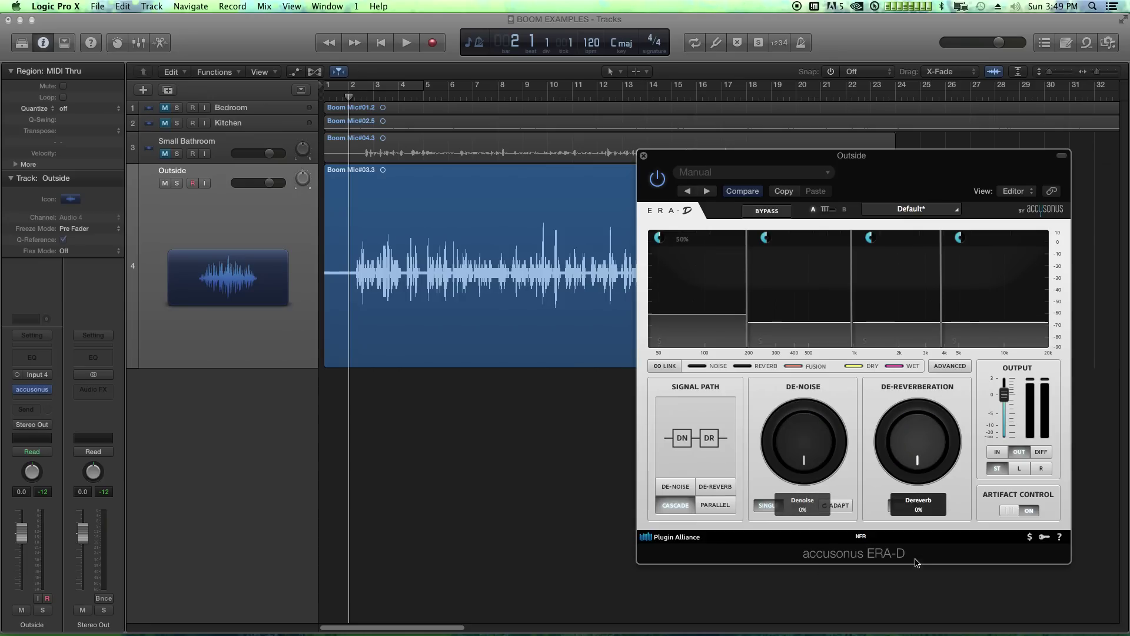
left_click_drag(916, 453, 921, 410)
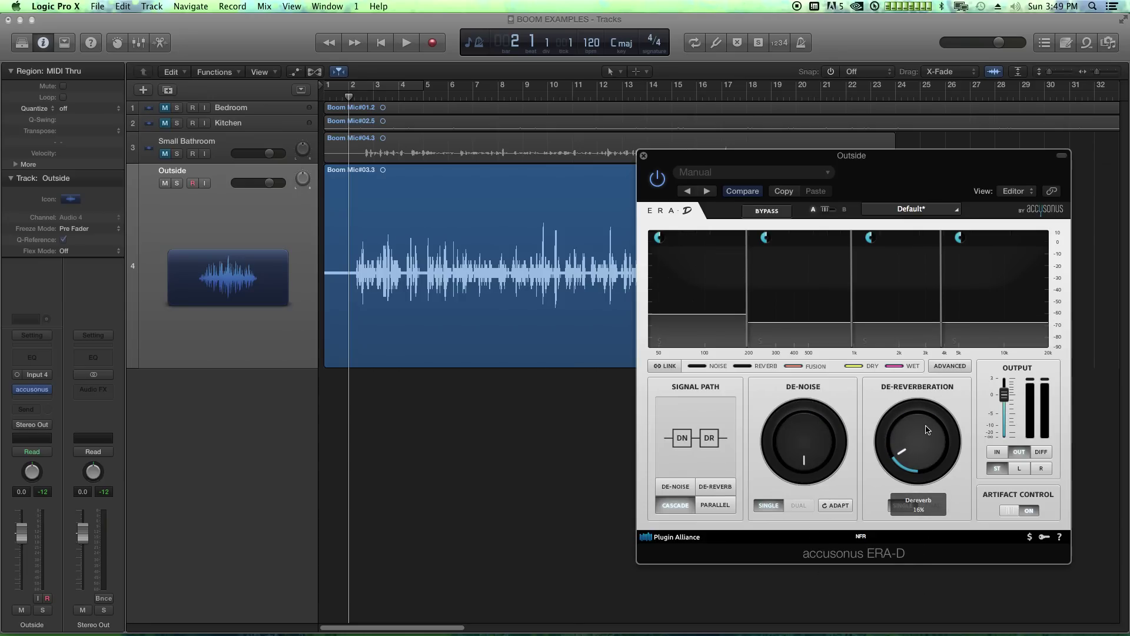
left_click(926, 430)
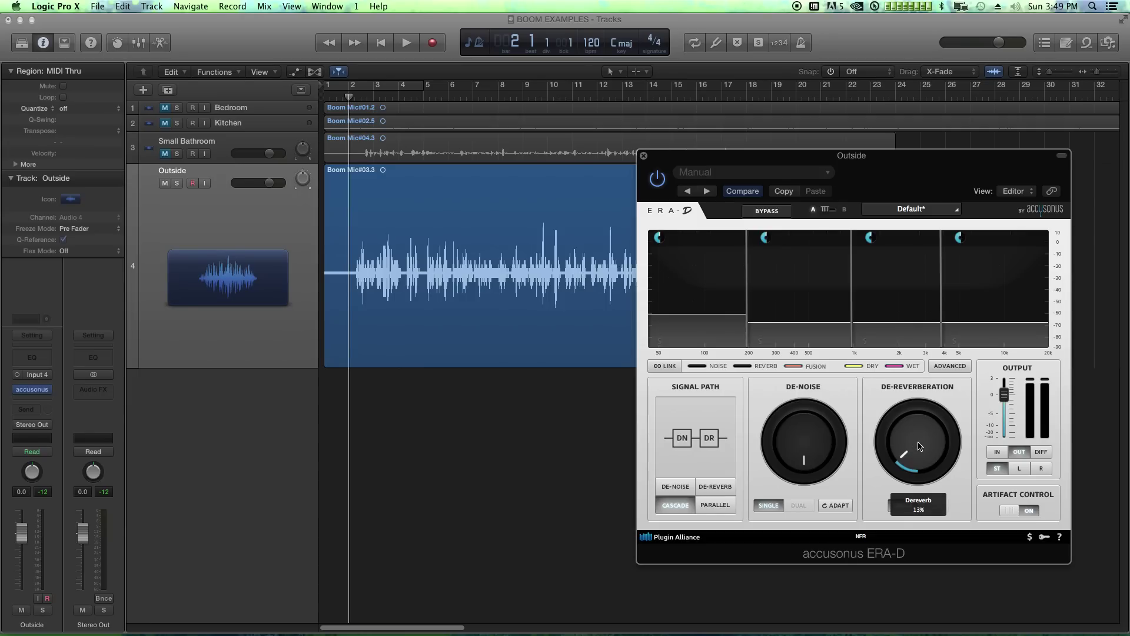
left_click_drag(927, 437, 916, 469)
mouse_move(928, 451)
left_mouse_down()
mouse_move(959, 464)
mouse_move(934, 444)
mouse_move(928, 452)
left_mouse_up()
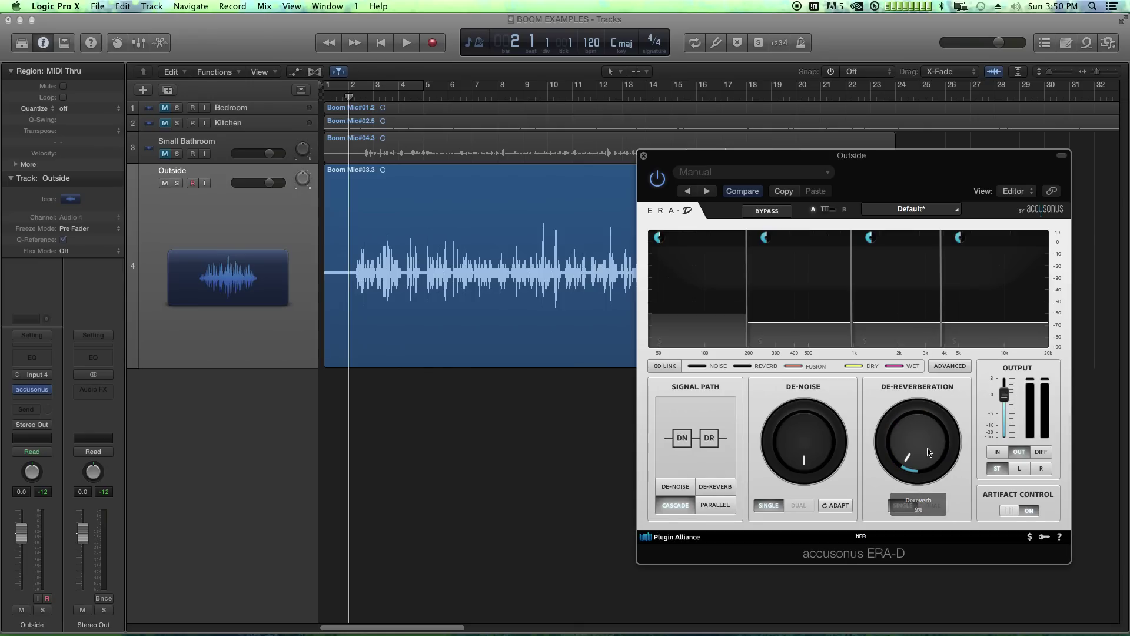
left_click(928, 451)
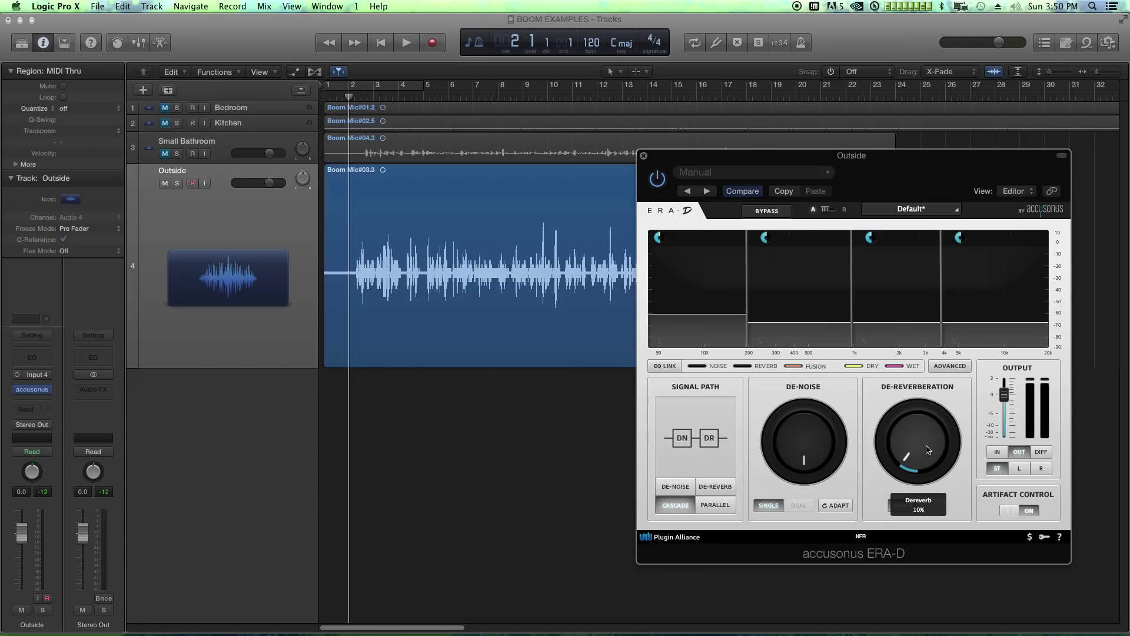
During playback, switch to the parallel signal path with a balance of -31%, De-Noise at 51% and De-Reverberation at 15%
left_click_drag(851, 454, 803, 417)
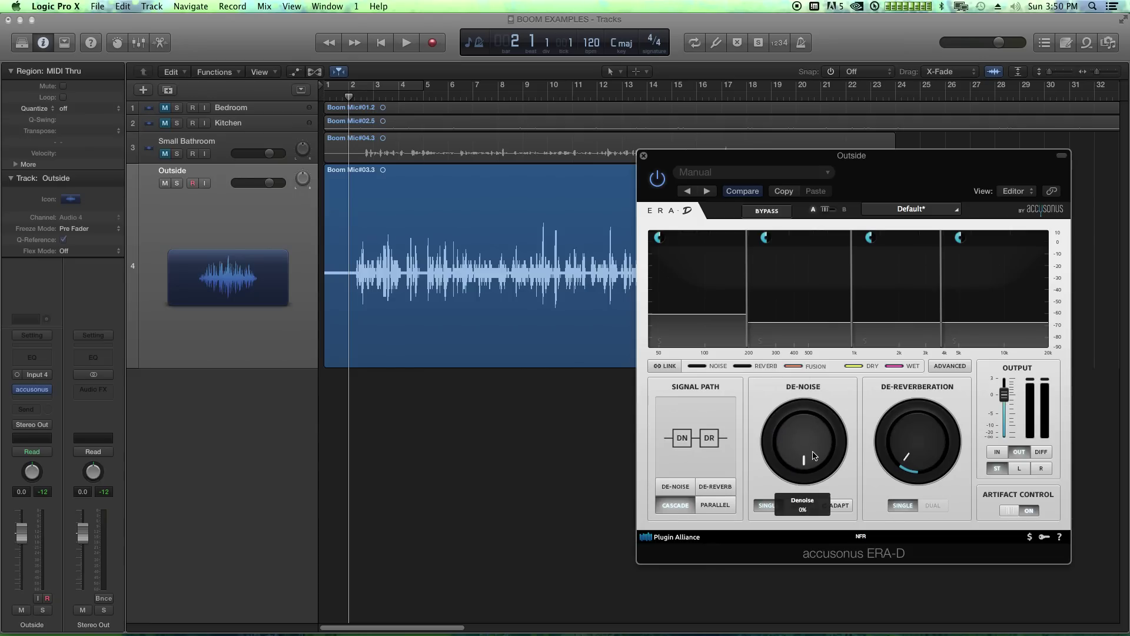
key("space")
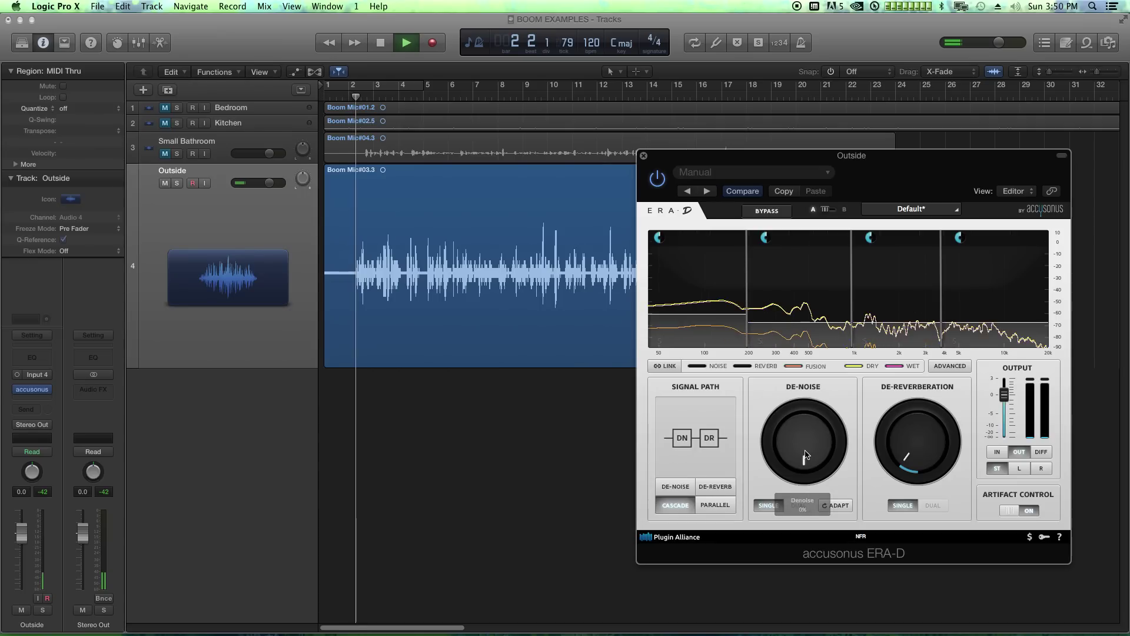
left_click_drag(806, 455, 807, 366)
left_click(713, 505)
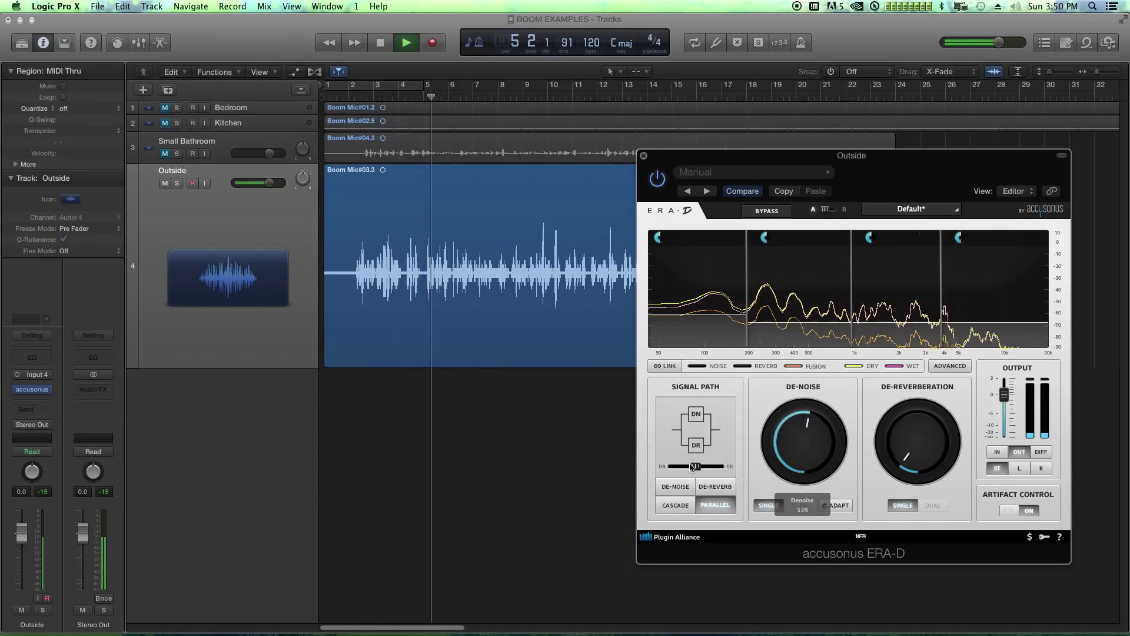
left_click_drag(692, 466, 670, 478)
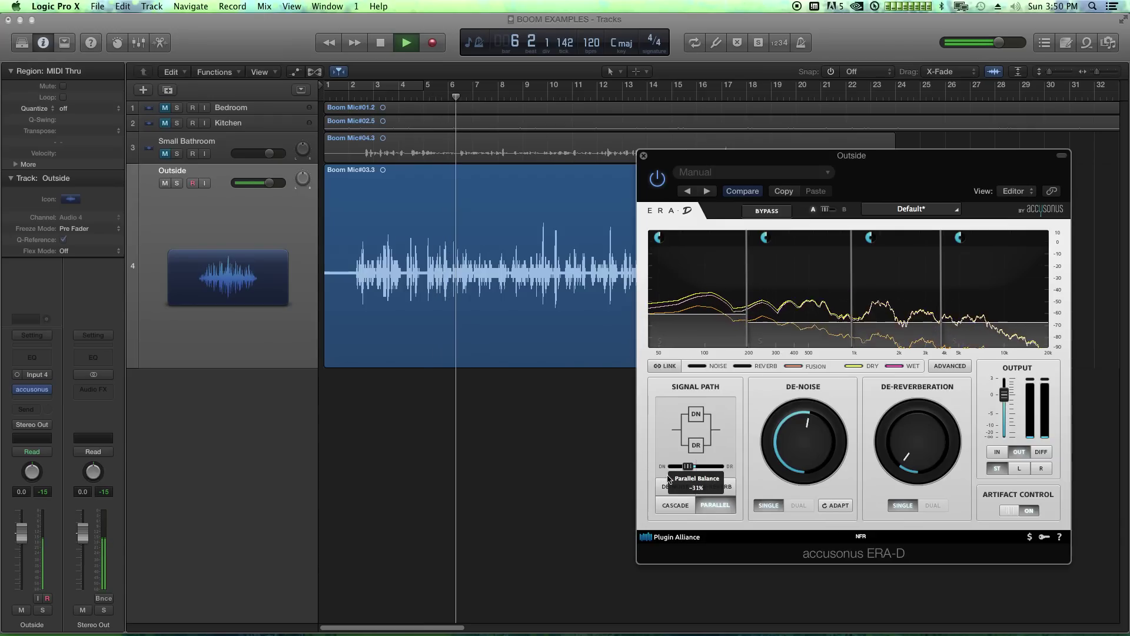
mouse_move(915, 462)
left_mouse_down()
mouse_move(915, 447)
mouse_move(915, 465)
left_mouse_up()
left_click_drag(805, 441, 804, 444)
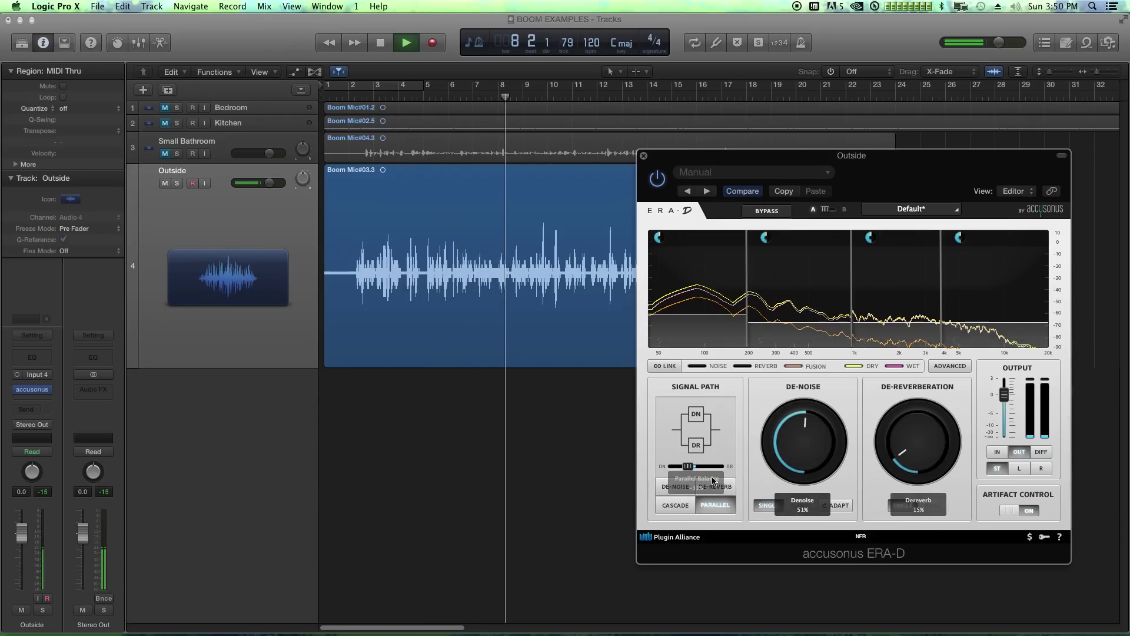
Fine-tune the four bands during playback, lowering the first, raising the third slightly and setting the fourth to 73%
left_click_drag(698, 352, 706, 355)
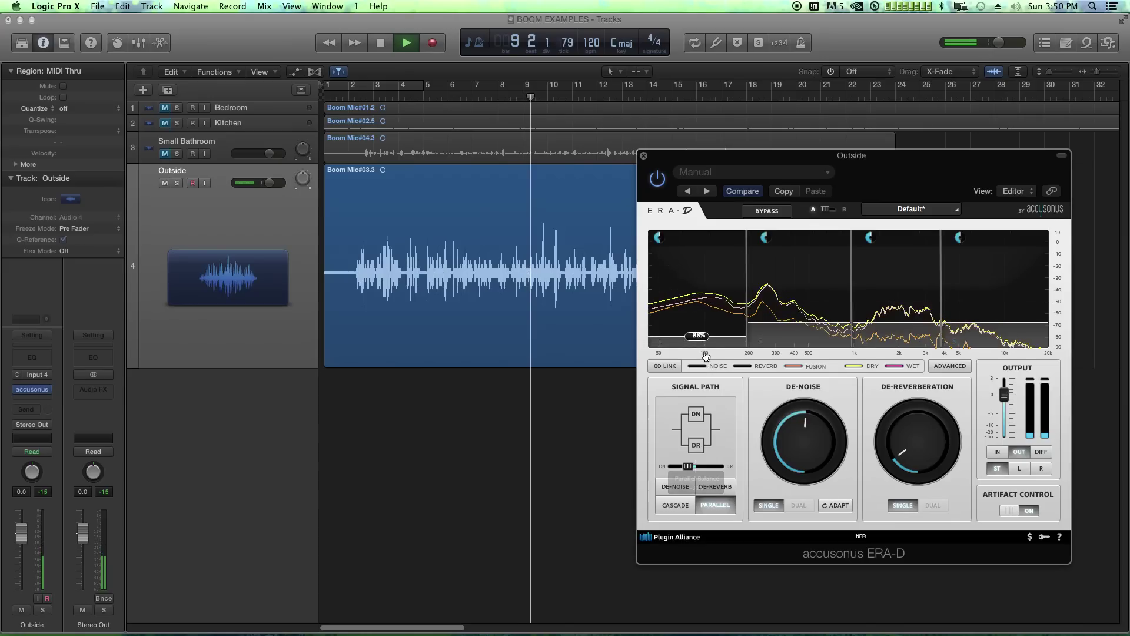
left_click_drag(797, 322, 797, 328)
left_click_drag(895, 323, 900, 221)
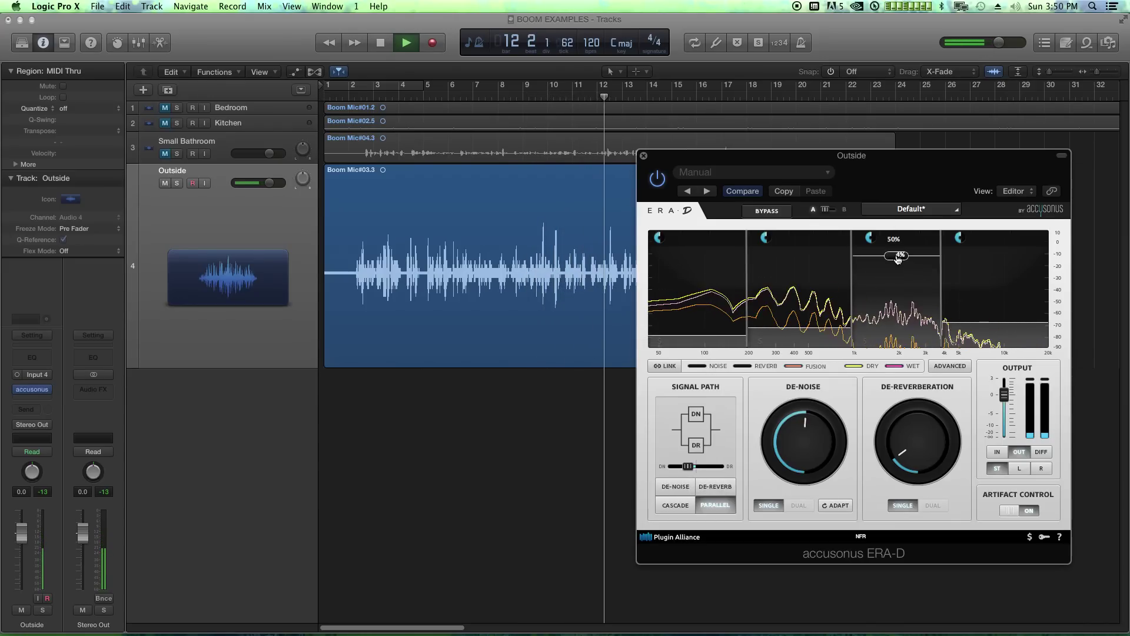
left_click_drag(898, 259, 898, 318)
mouse_move(1001, 322)
left_mouse_down()
mouse_move(1000, 262)
mouse_move(1001, 321)
left_mouse_up()
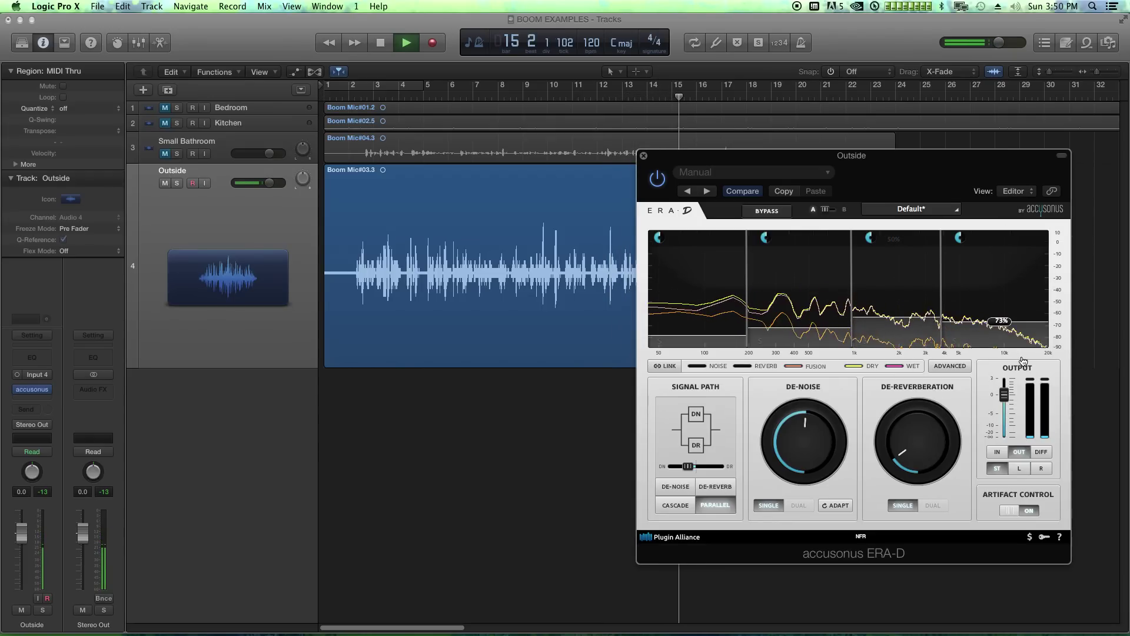
left_click_drag(903, 318, 898, 315)
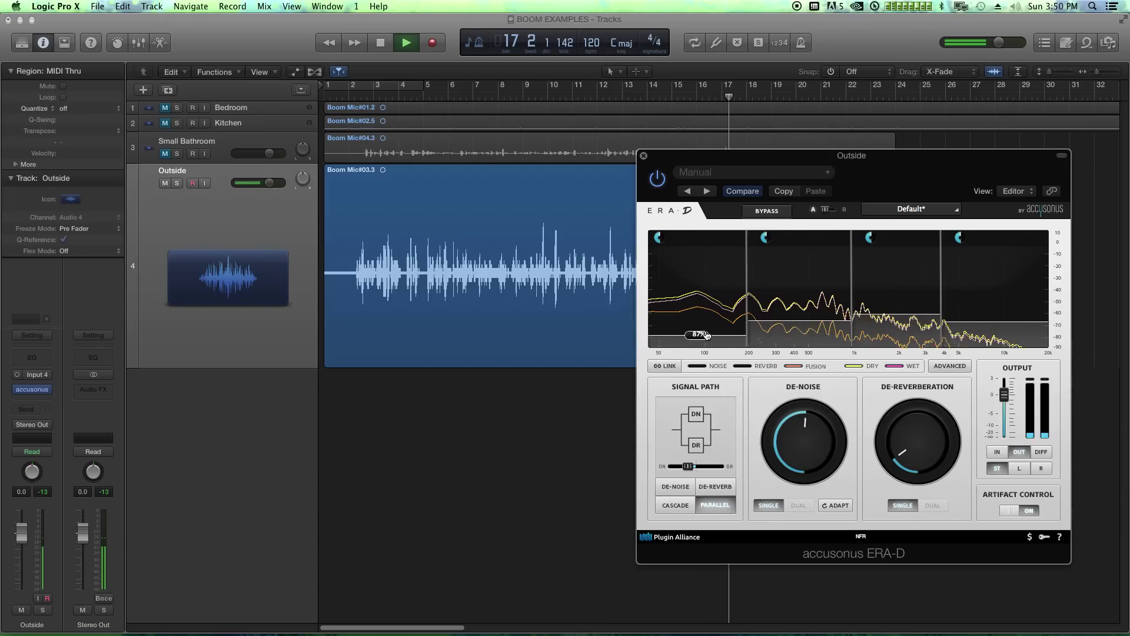
left_click_drag(707, 336, 704, 327)
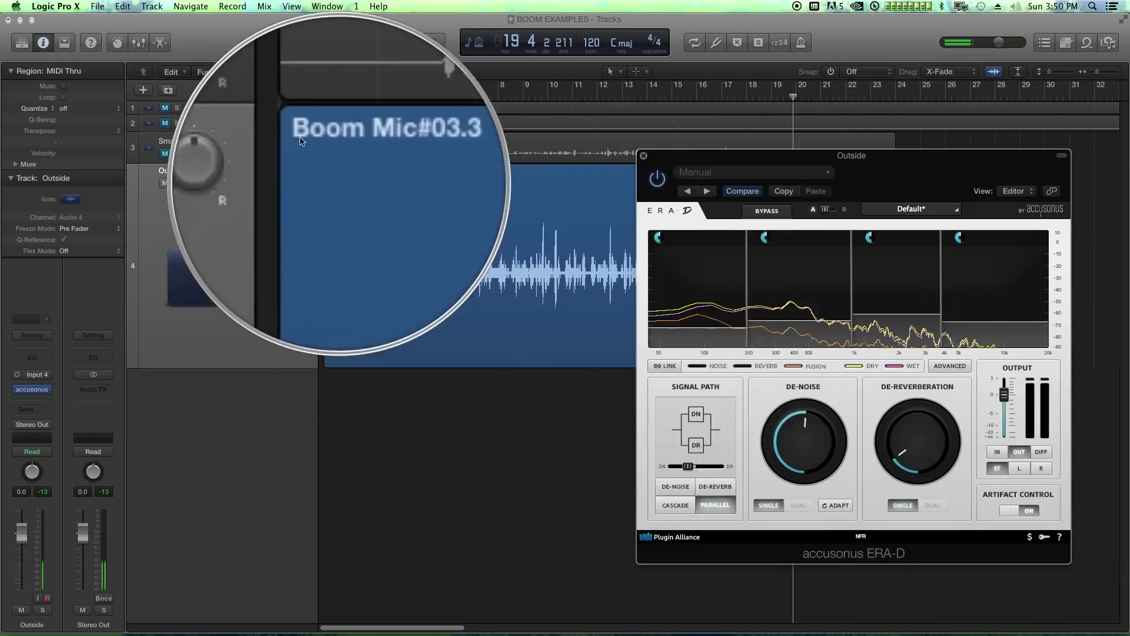
Listen to the unprocessed Outside signal from bar 2 with output monitoring on IN, then stop playback
left_click(352, 101)
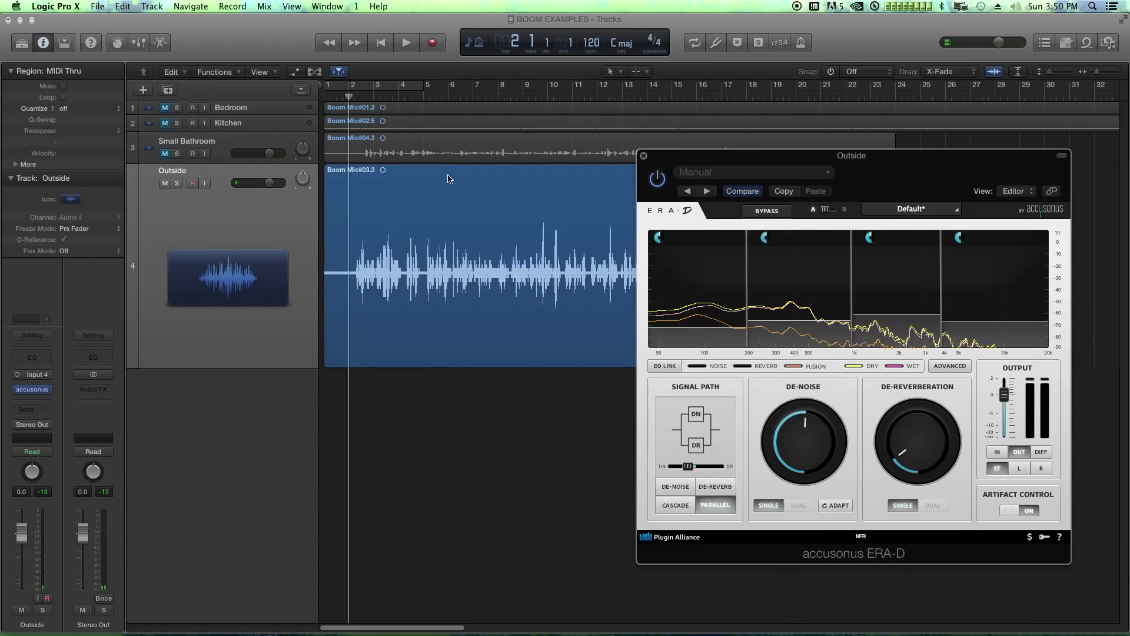
left_click(997, 453)
key("space")
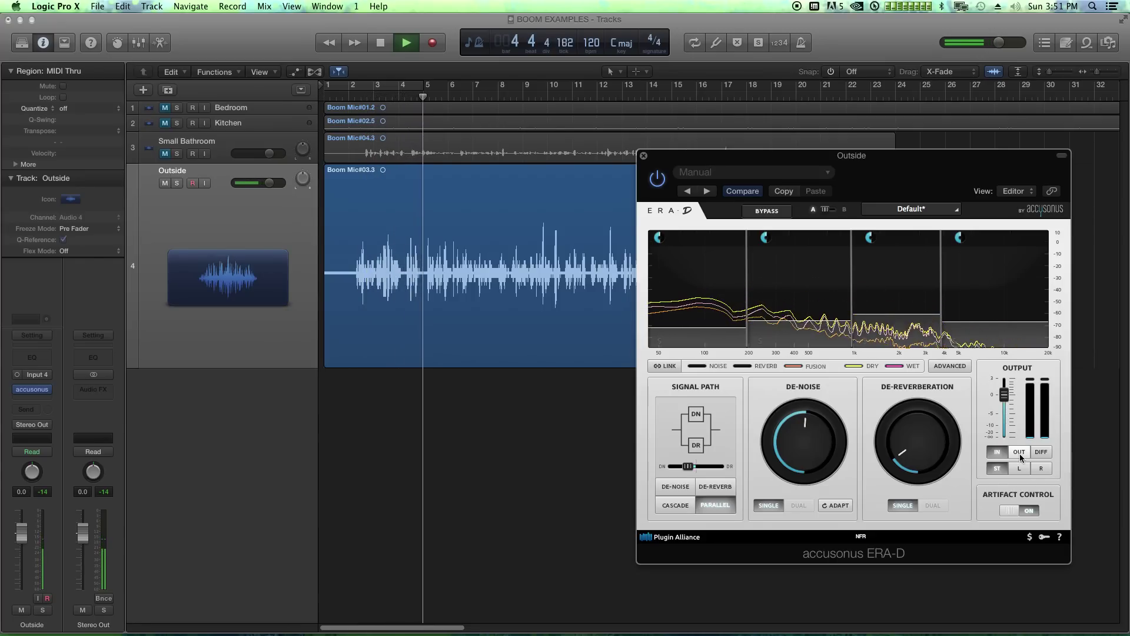
key("space")
Play the processed Outside signal from bar 2 on OUT, check DIFF, return to OUT, and stop playback
left_click(352, 99)
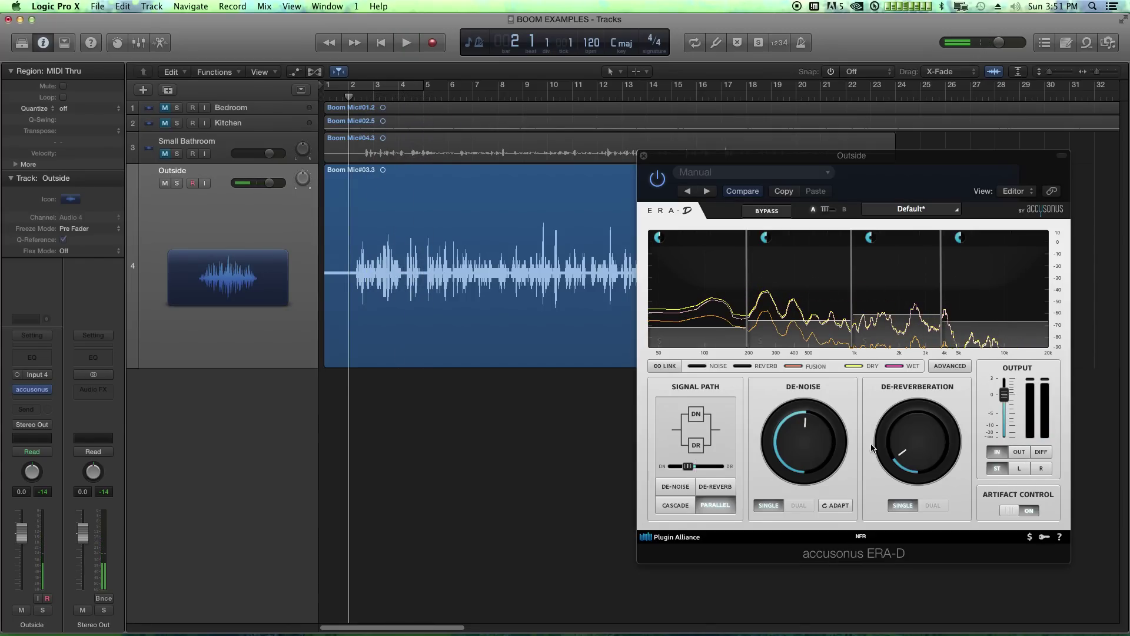
left_click(1024, 454)
key("space")
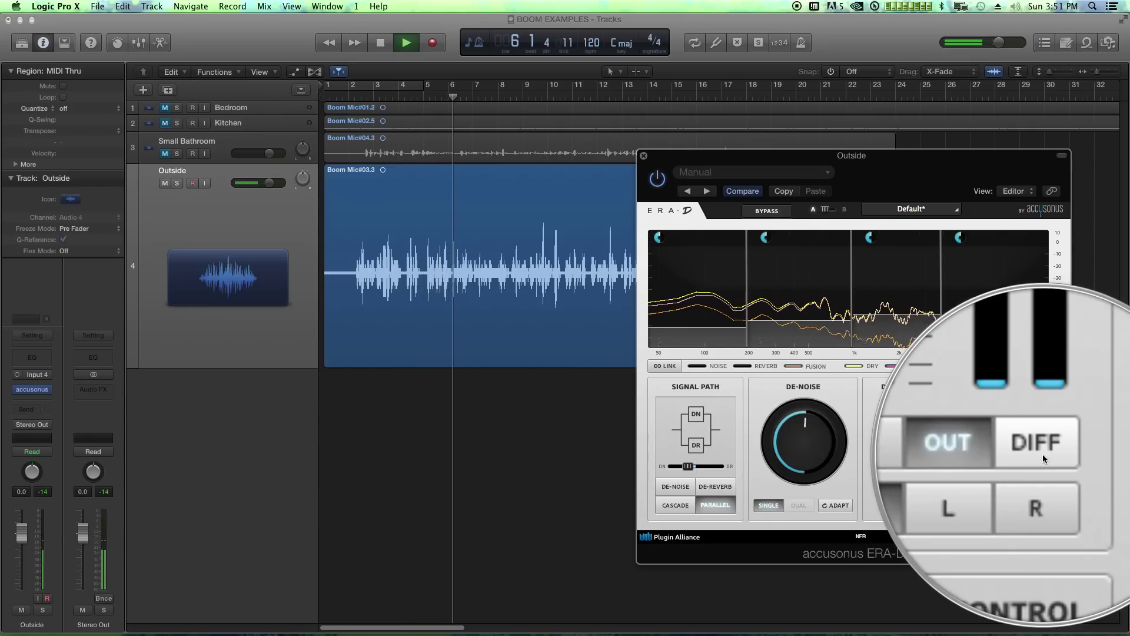
left_click(1042, 459)
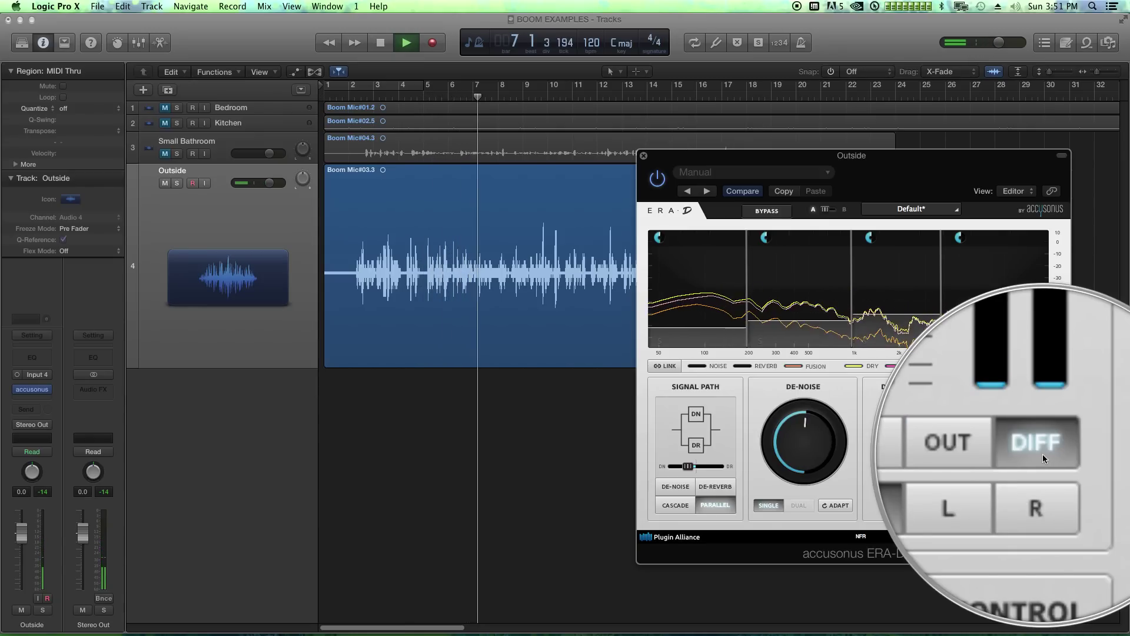
left_click(1022, 449)
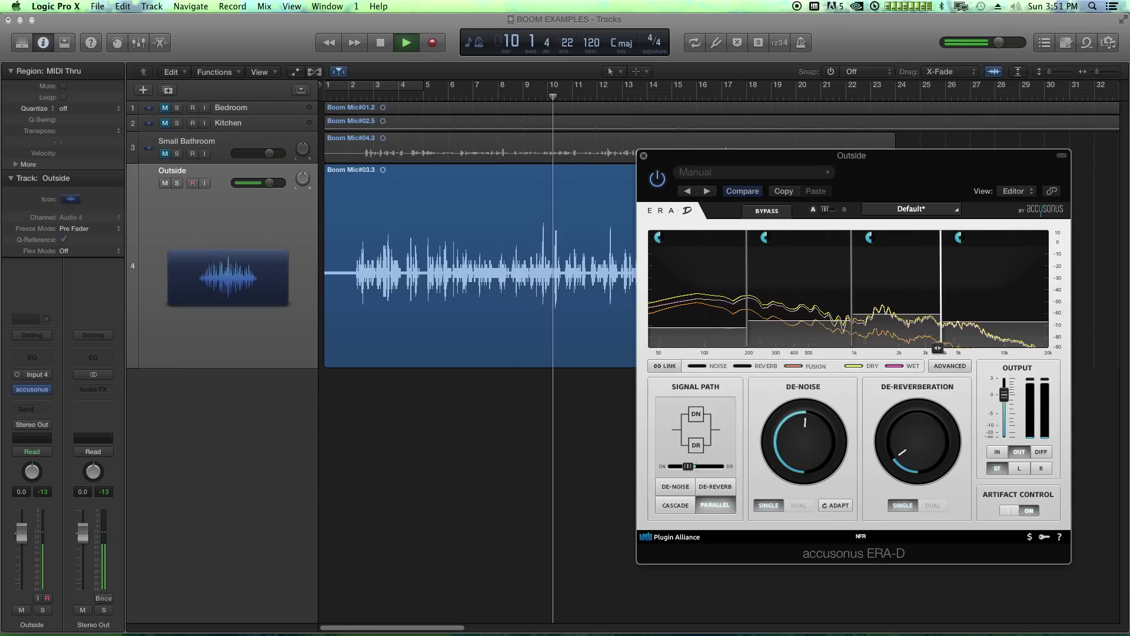
key("space")
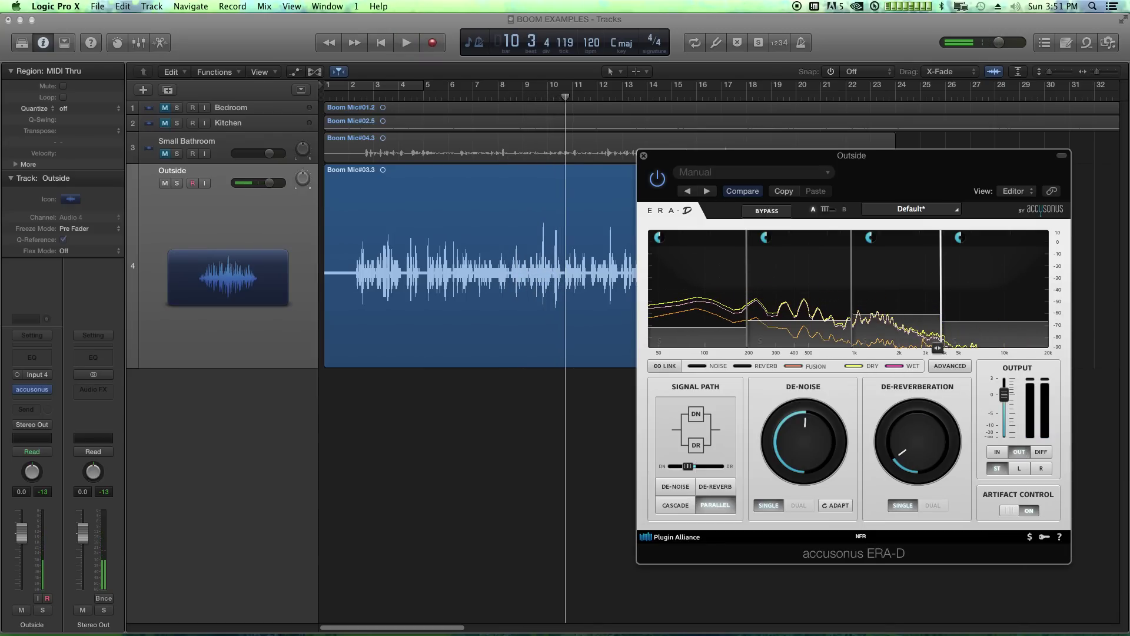